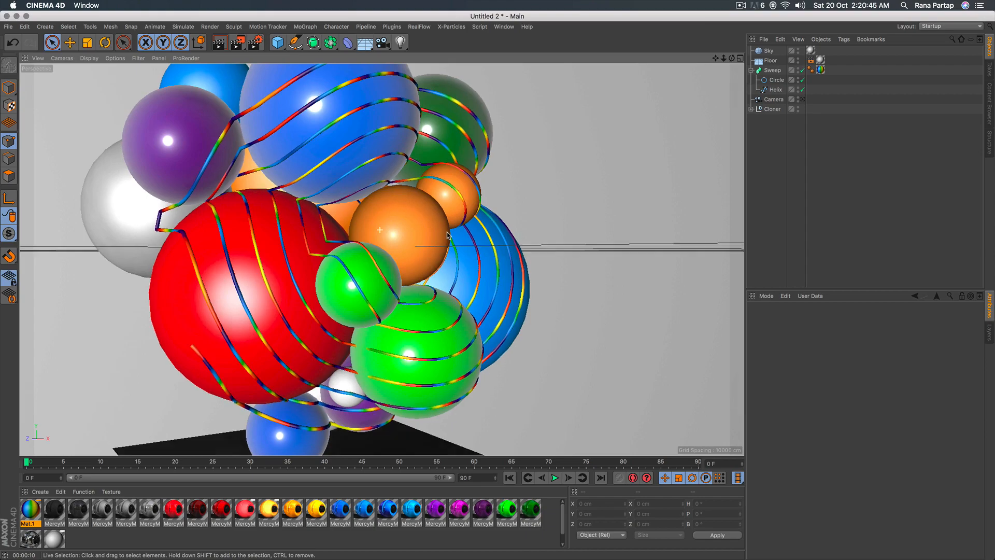
# Step: Inspect the finished sphere composition through its scene camera and render the view
pyautogui.keyDown('alt'); pyautogui.moveTo(448, 235); pyautogui.dragTo(358, 246); pyautogui.keyUp('alt')
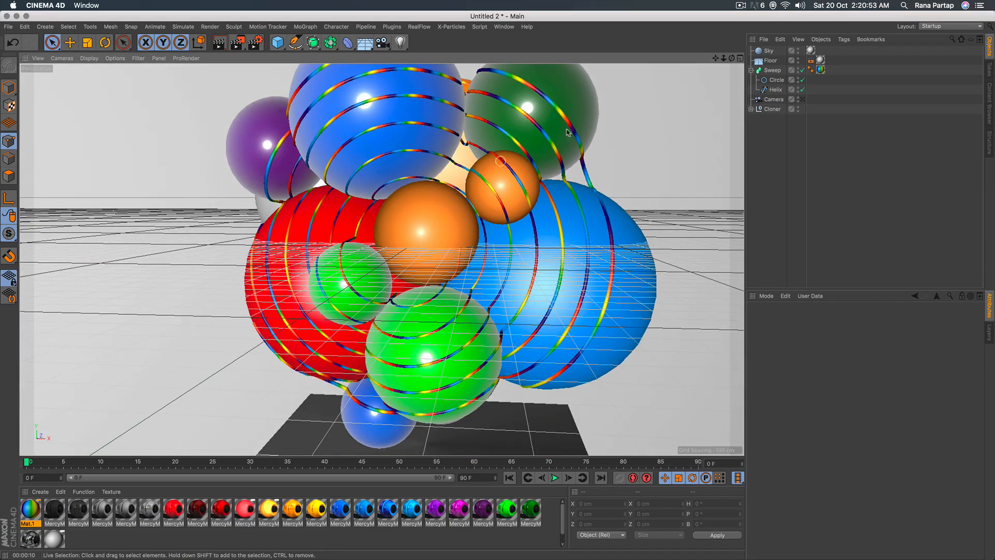
pyautogui.click(802, 100)
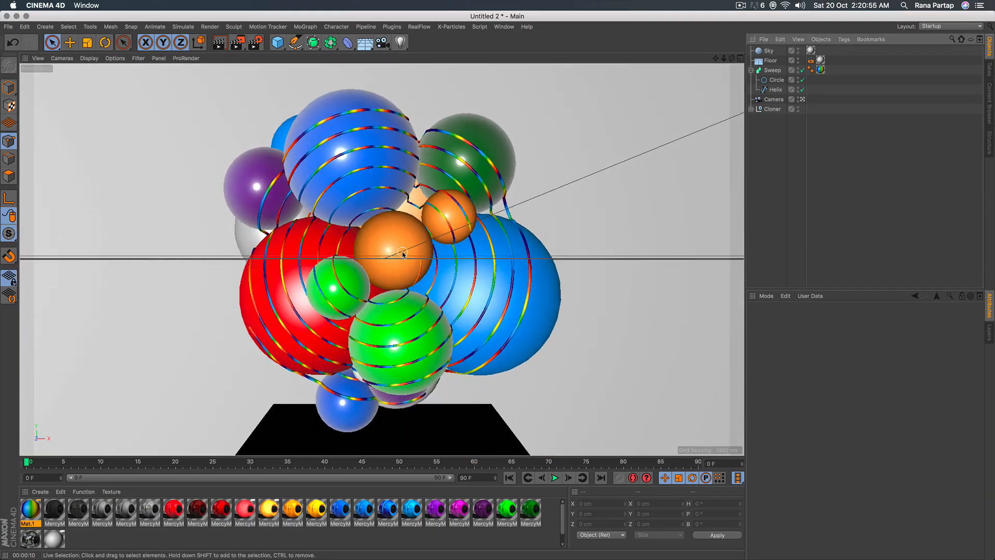
pyautogui.click(218, 43)
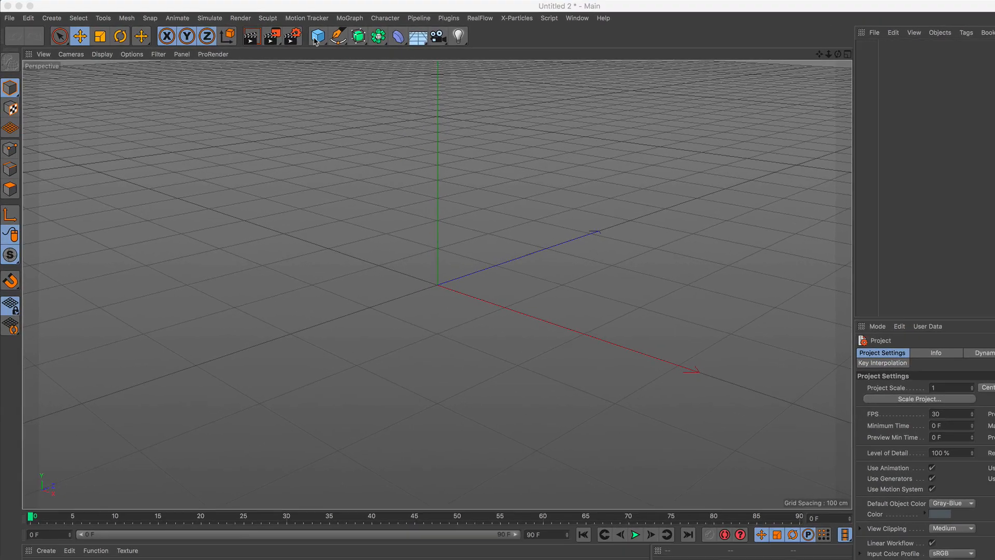
# Step: Add a sphere primitive to the empty scene
pyautogui.click(278, 42)
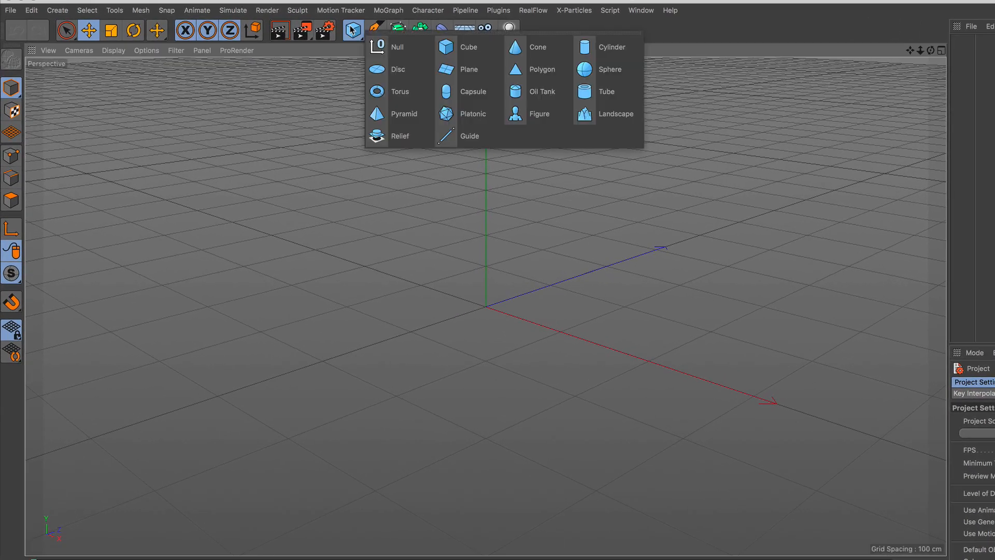
pyautogui.click(584, 73)
pyautogui.scroll(3, 475, 318)
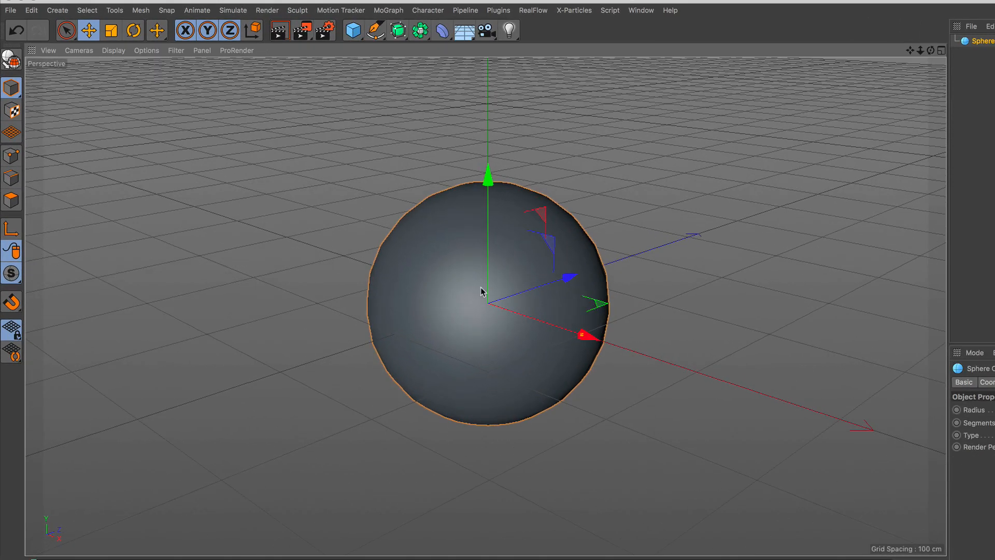
# Step: Display the sphere with Gouraud Shading (Lines) and set its segments to 36
pyautogui.click(115, 51)
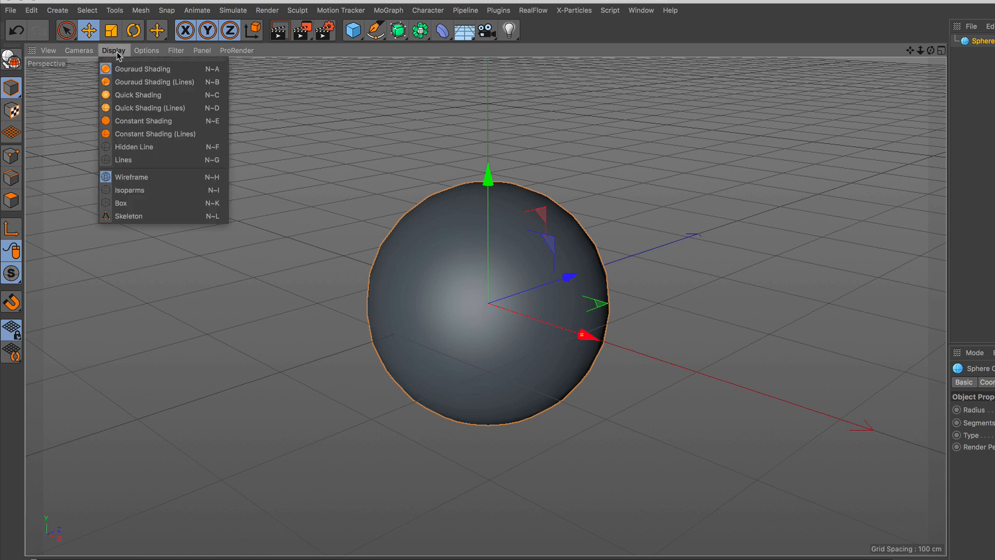
pyautogui.click(129, 83)
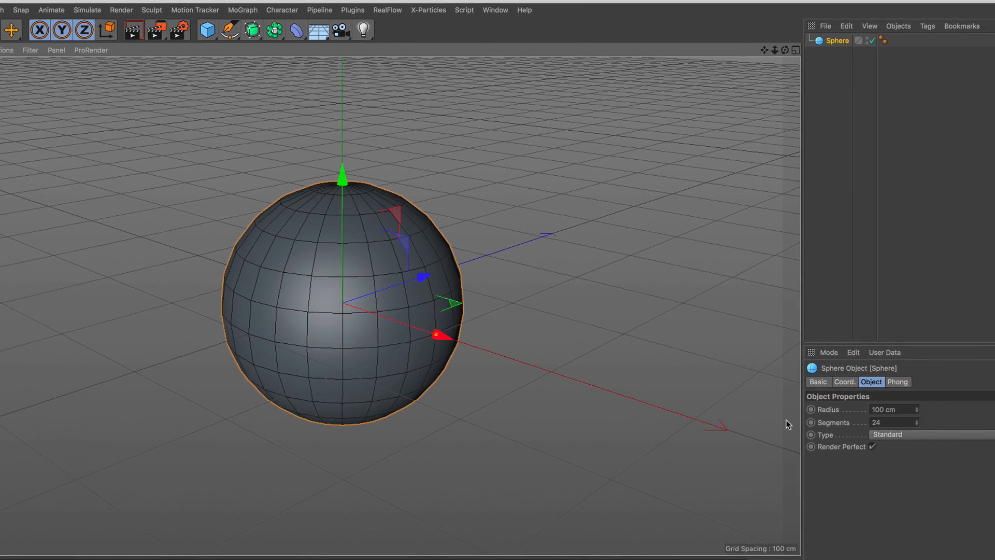
pyautogui.moveTo(814, 421); pyautogui.dragTo(786, 424)
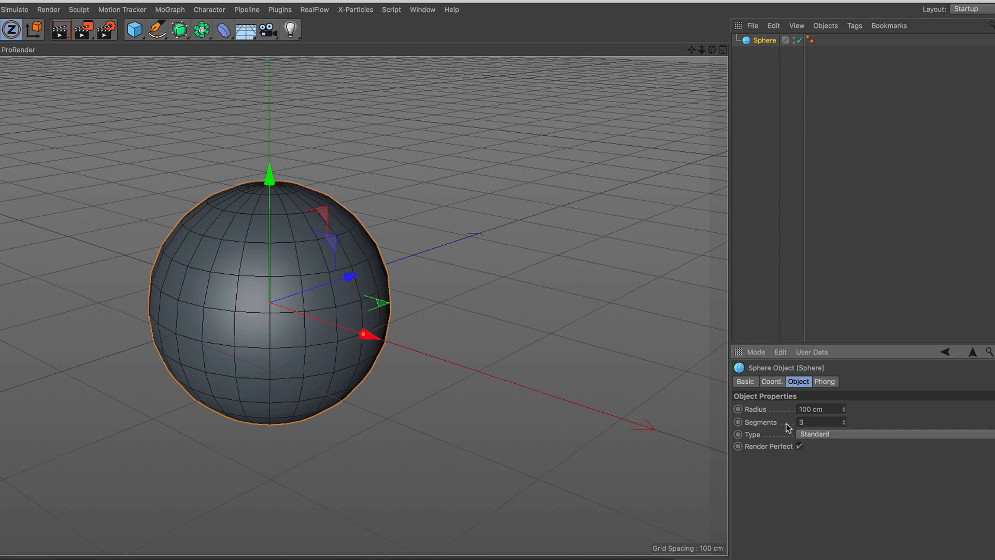
pyautogui.press('Return')
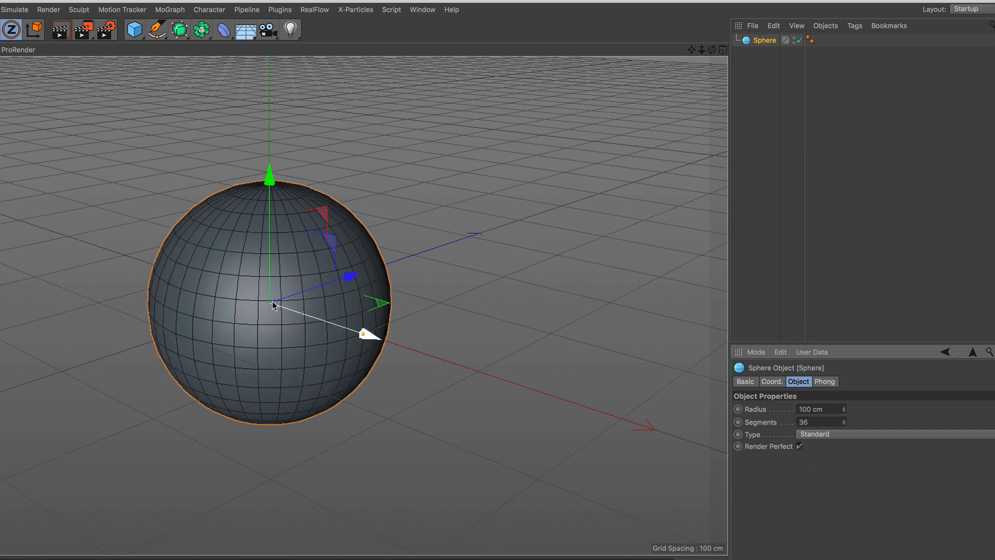
# Step: Add a MoGraph Cloner and make the sphere its child
pyautogui.keyDown('alt'); pyautogui.moveTo(240, 289); pyautogui.dragTo(239, 354, button='right'); pyautogui.keyUp('alt')
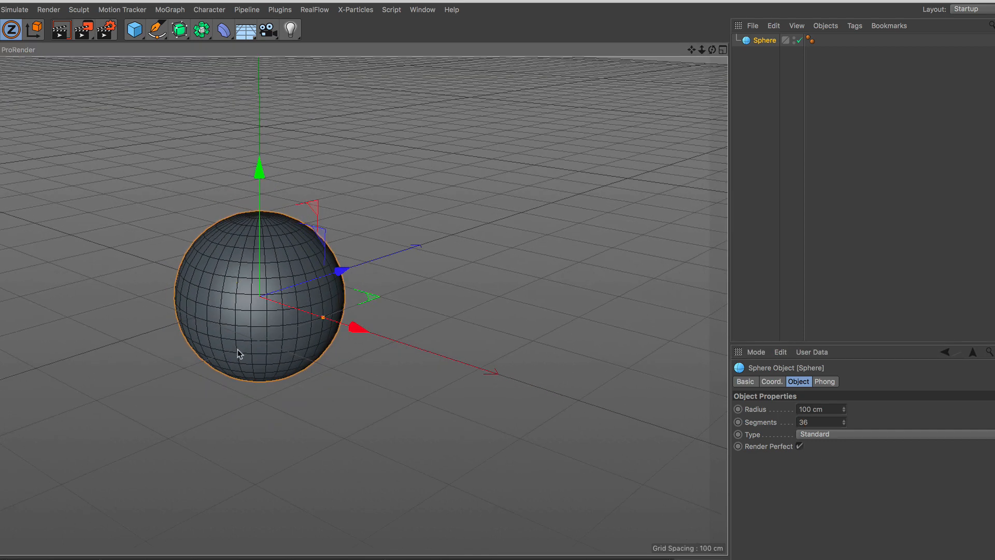
pyautogui.click(169, 10)
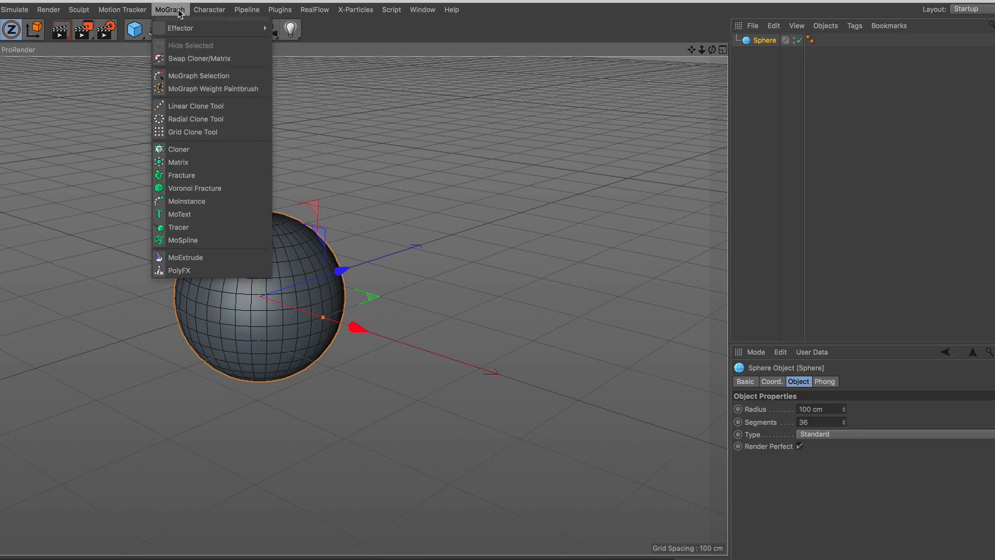
pyautogui.click(205, 154)
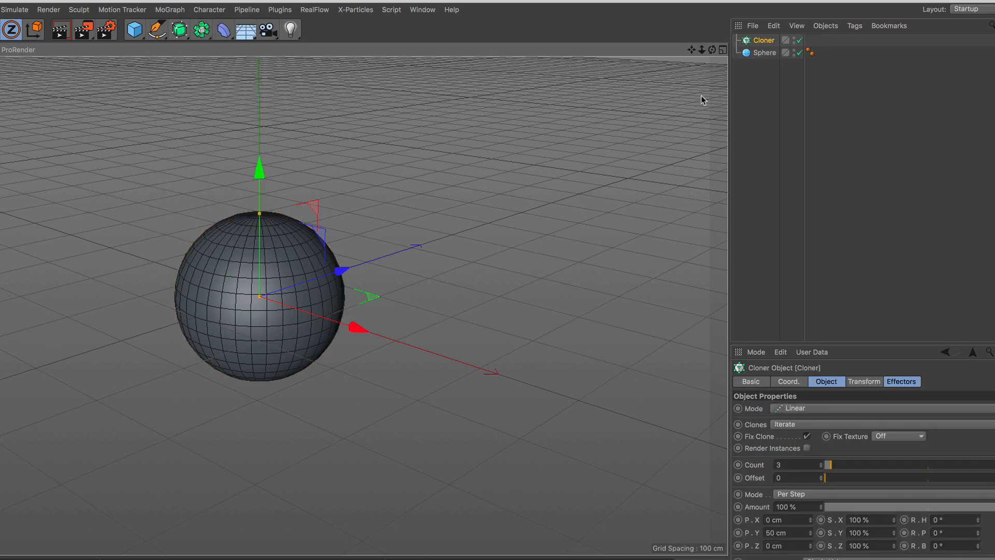
pyautogui.moveTo(761, 54); pyautogui.dragTo(765, 44)
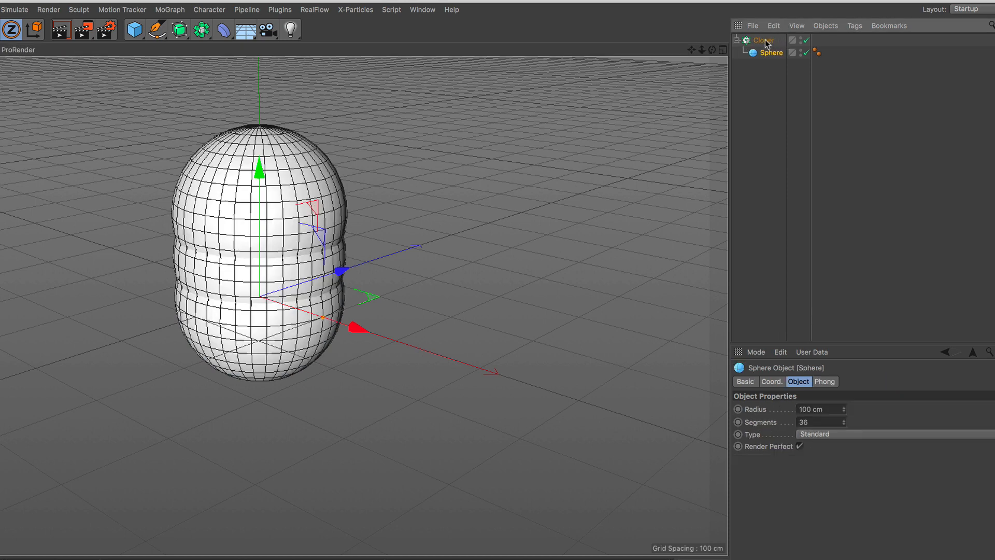
# Step: Set the Cloner's mode to Grid Array
pyautogui.click(765, 40)
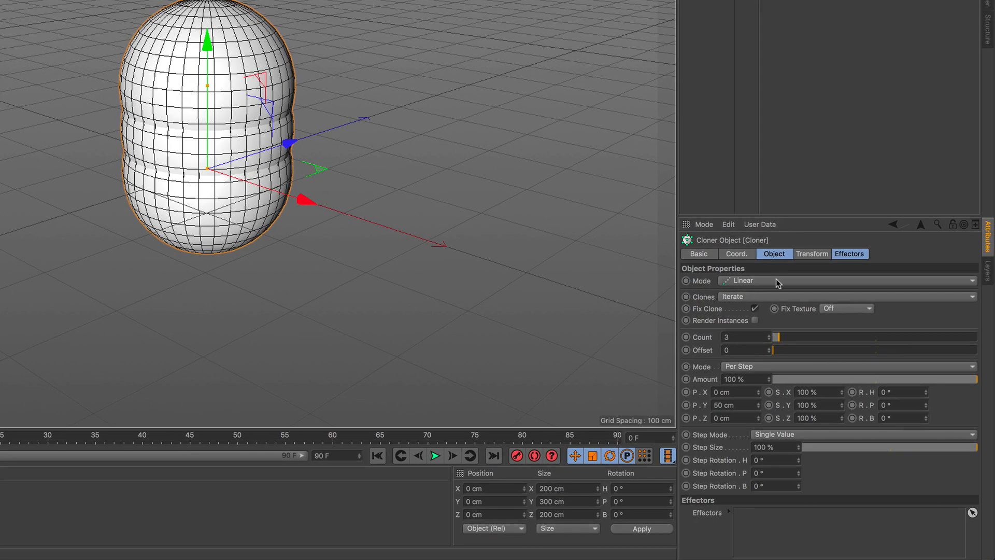
pyautogui.click(828, 409)
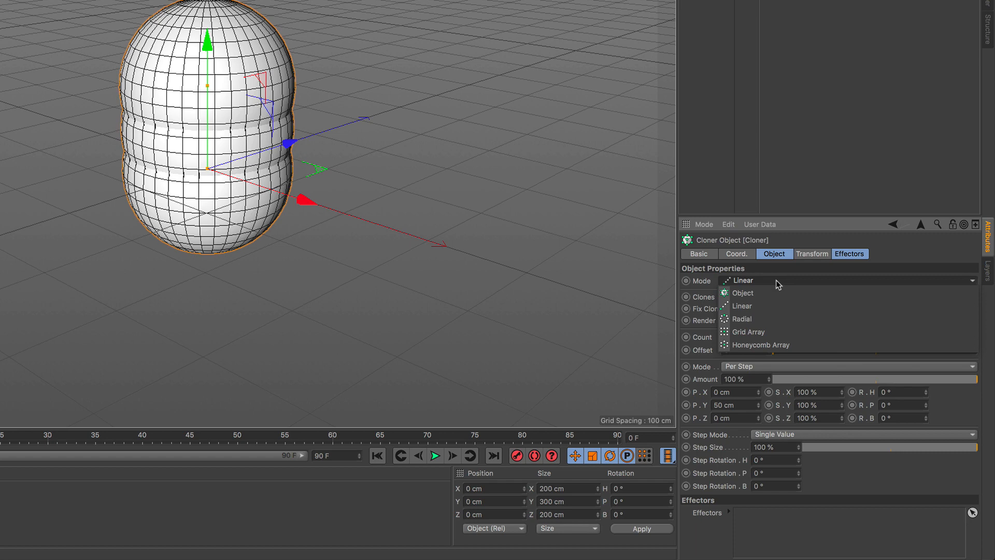
pyautogui.click(769, 330)
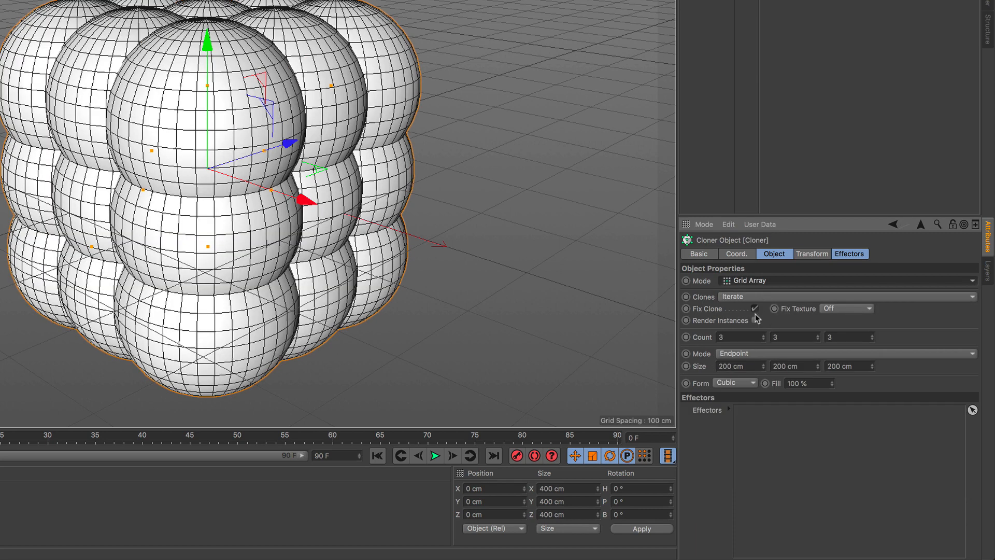
# Step: Set the Cloner's grid size to 3 cm on all three axes
pyautogui.click(733, 365)
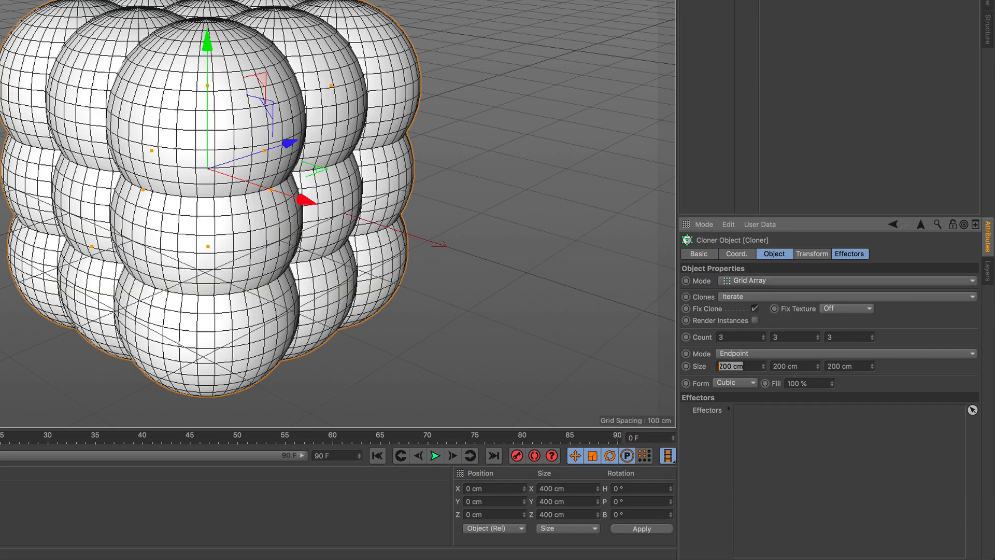
pyautogui.write('3')
pyautogui.press('Tab')
pyautogui.write('3')
pyautogui.press('Tab')
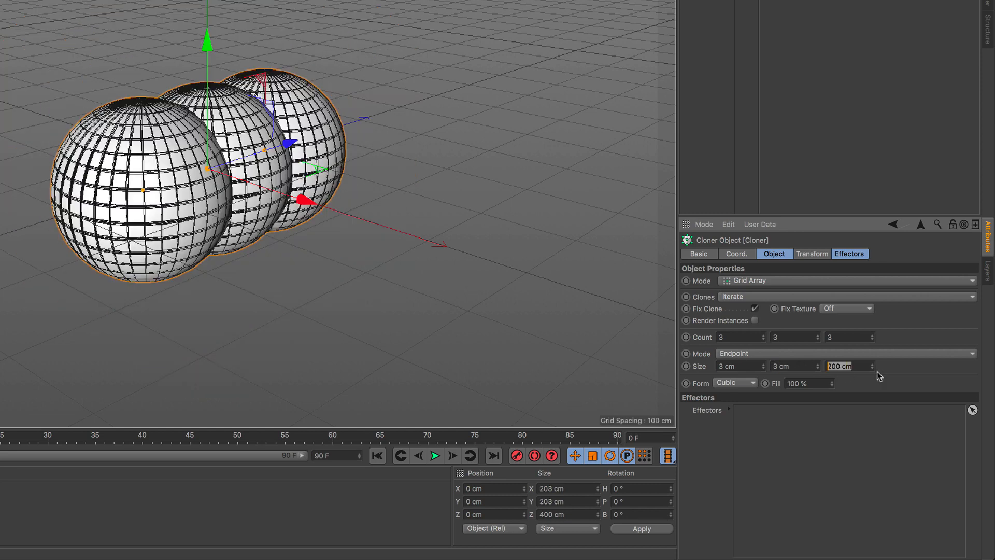
pyautogui.write('3')
pyautogui.press('Return')
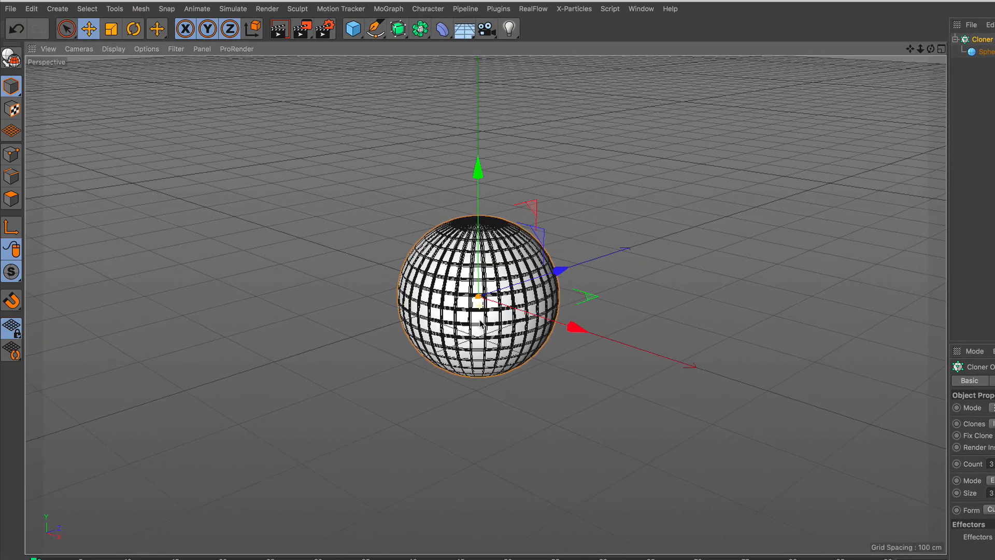
# Step: Switch the viewport display to plain Gouraud Shading without lines
pyautogui.click(120, 51)
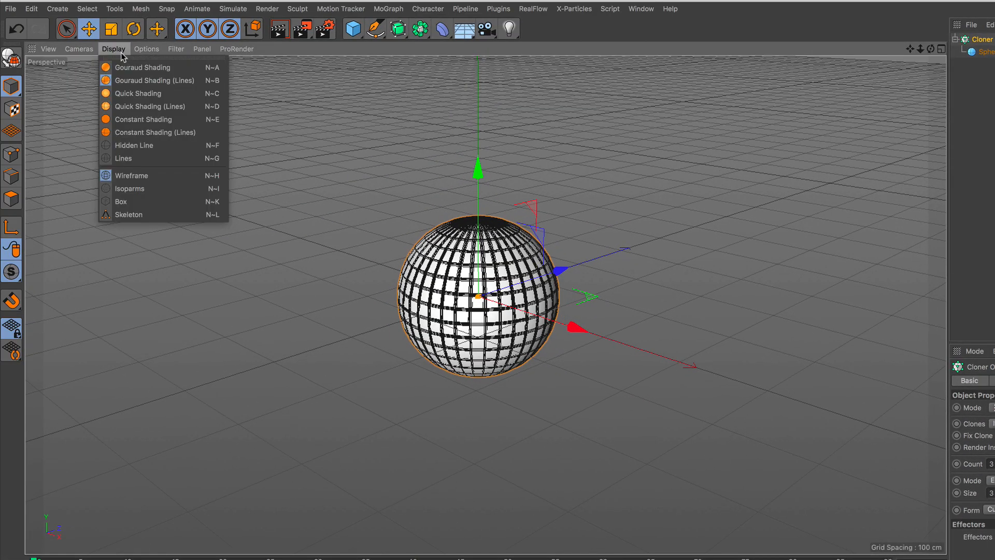
pyautogui.click(140, 64)
pyautogui.scroll(2, 479, 248)
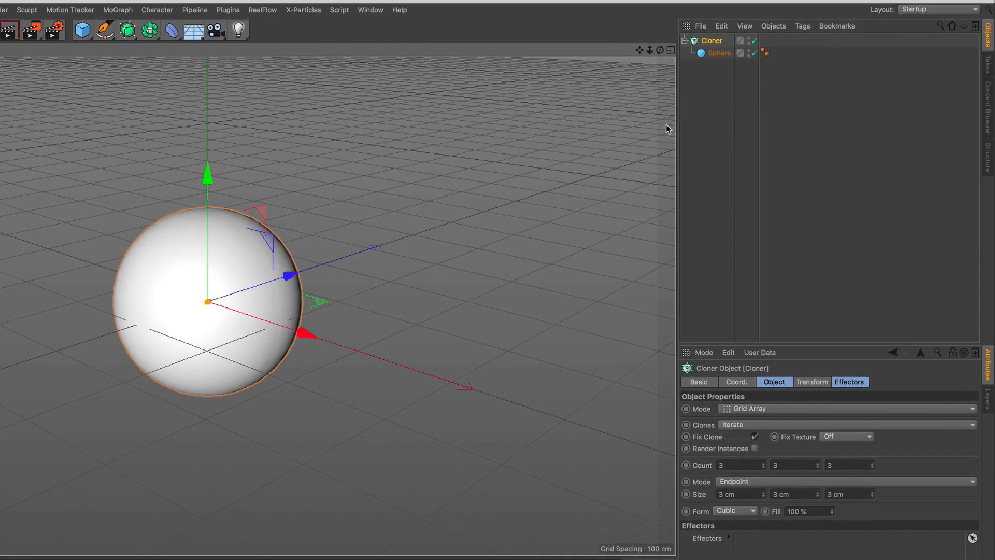
# Step: Apply a Rigid Body simulation tag to the sphere inside the Cloner
pyautogui.click(719, 53)
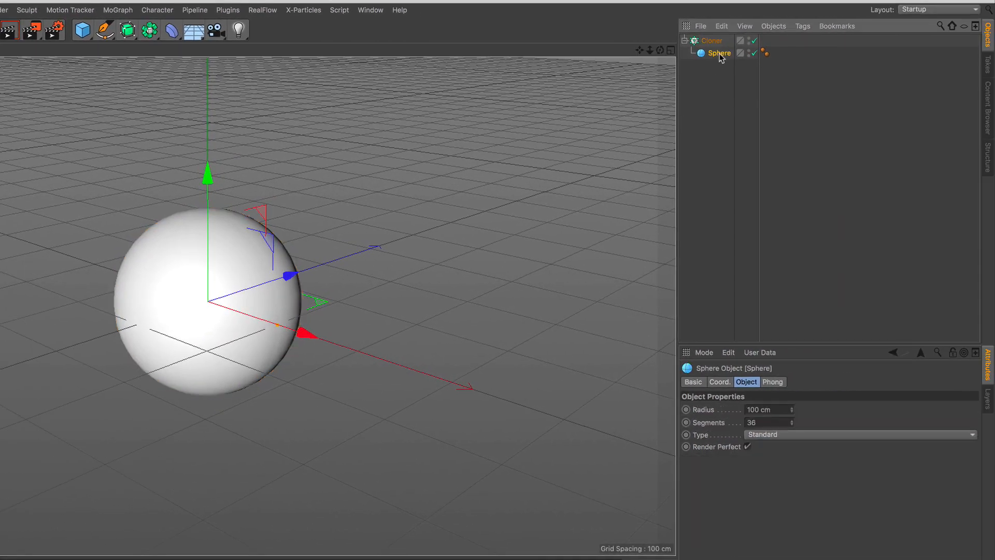
pyautogui.click(801, 26)
pyautogui.moveTo(840, 161)
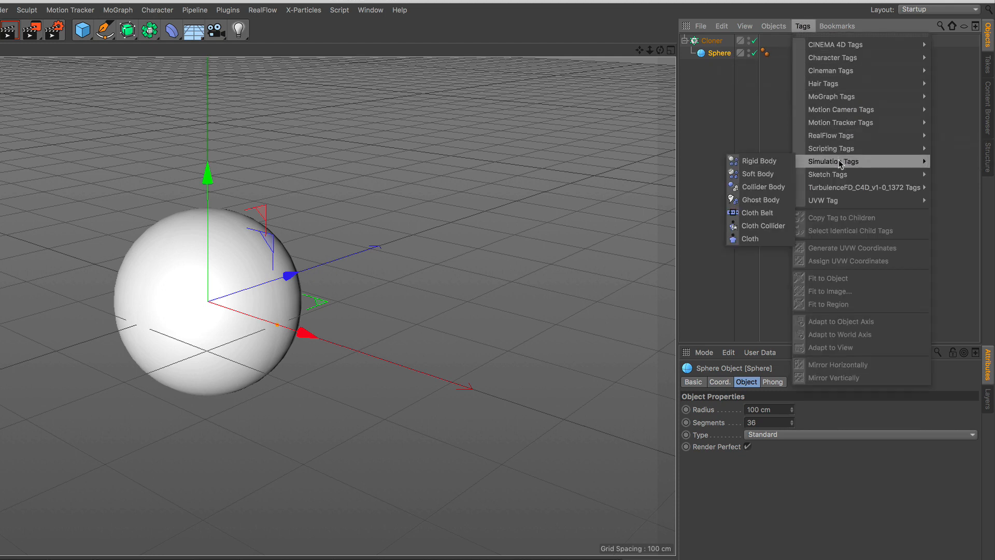
pyautogui.click(778, 161)
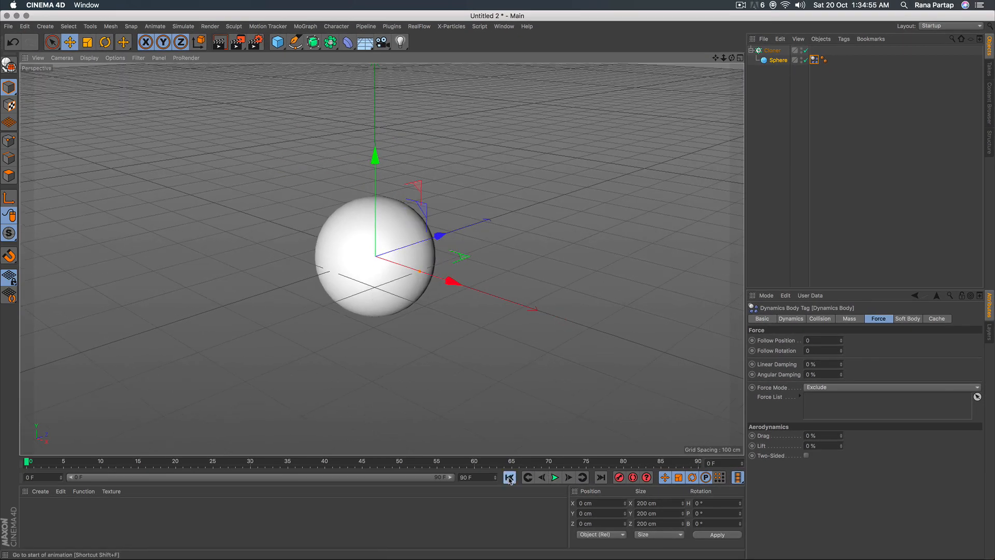
# Step: Play the rigid body simulation briefly, stop it and return to the first frame
pyautogui.click(554, 477)
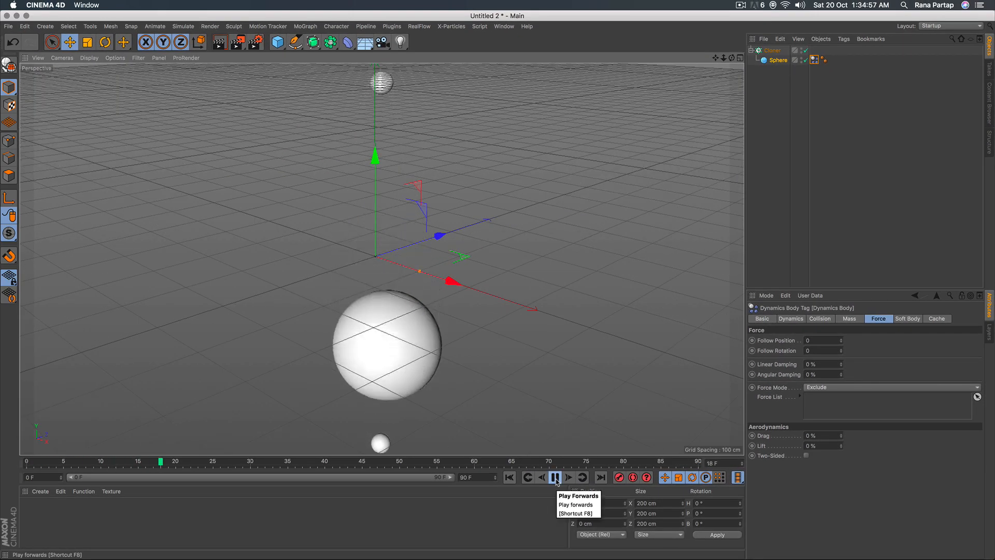
pyautogui.click(554, 477)
pyautogui.click(508, 477)
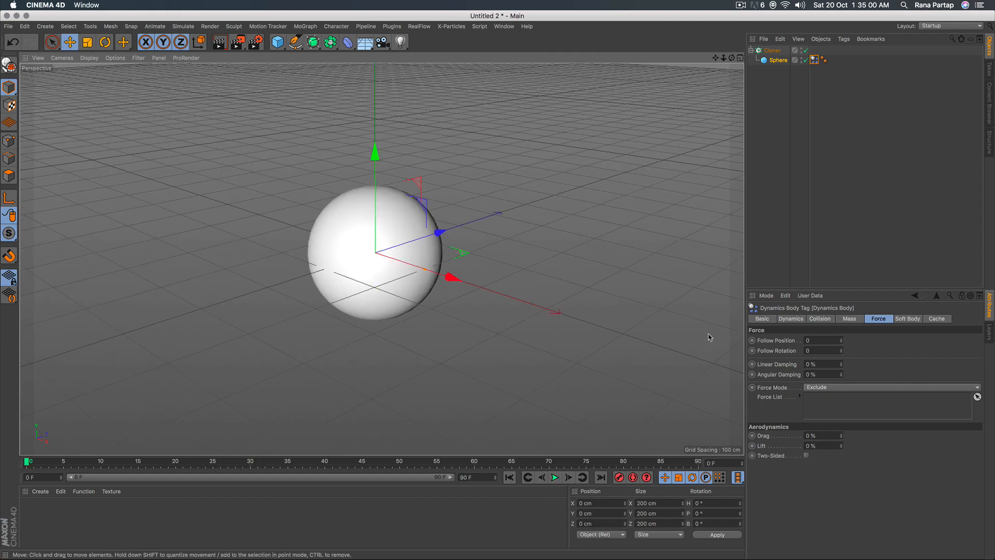
# Step: Set the Dynamics Body tag's Follow Position to 6 and play the simulation to check how the spheres behave
pyautogui.moveTo(812, 340); pyautogui.dragTo(783, 333)
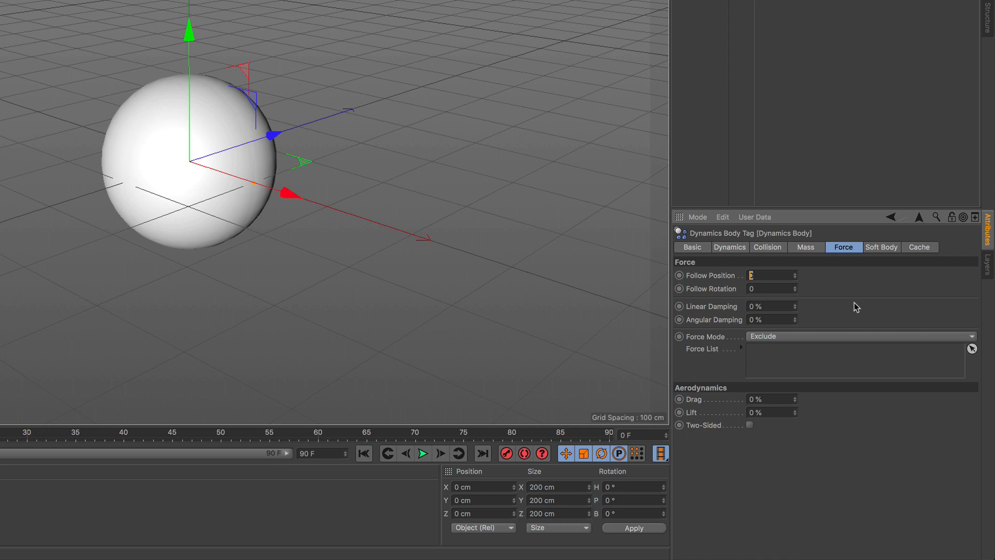
pyautogui.write('6')
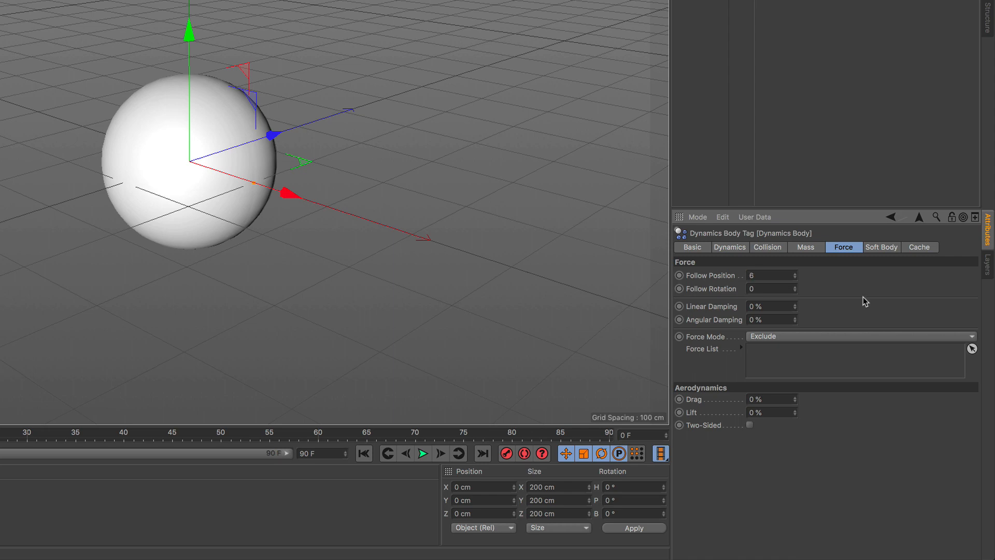
pyautogui.click(421, 456)
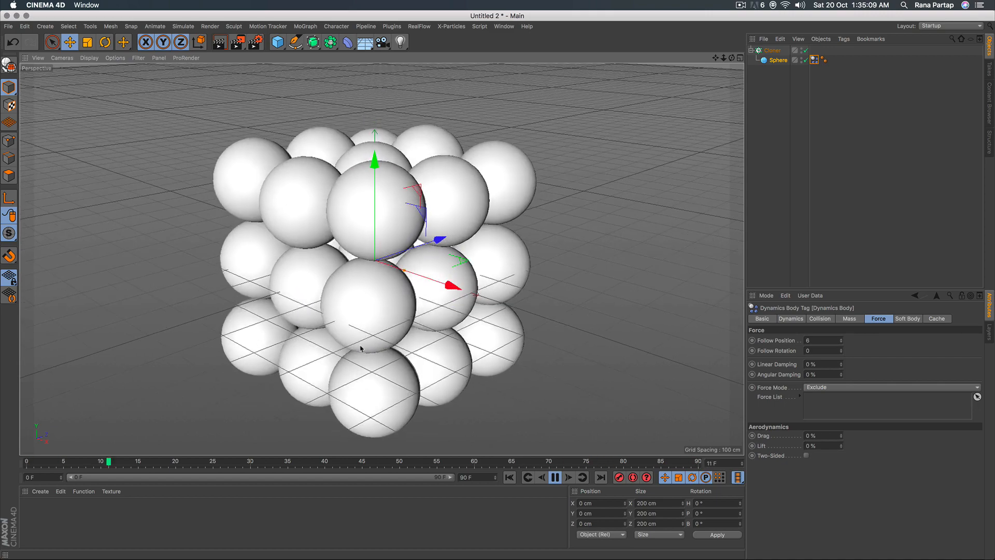
pyautogui.click(555, 476)
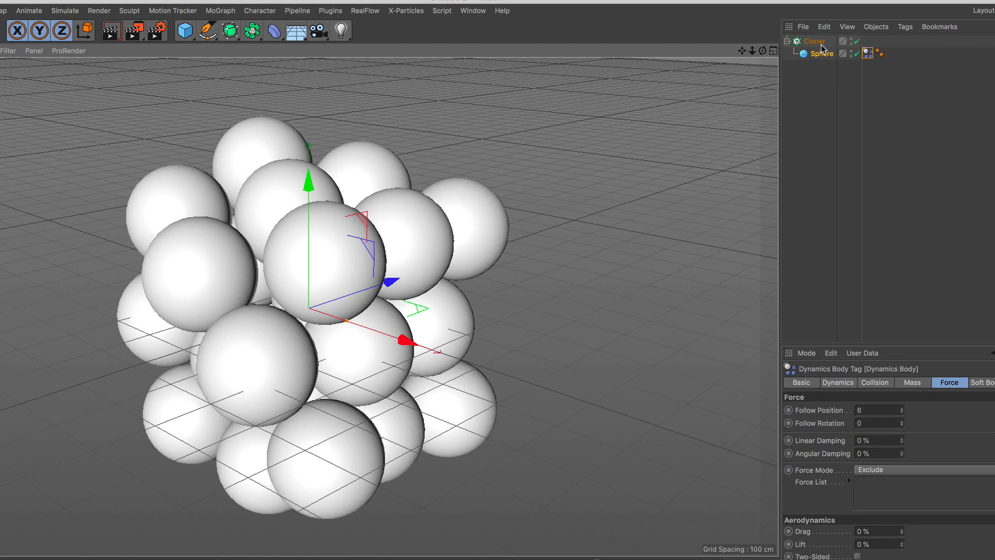
# Step: Add a Random effector to the Cloner, with uniform scale enabled and a scale value of -5
pyautogui.click(821, 44)
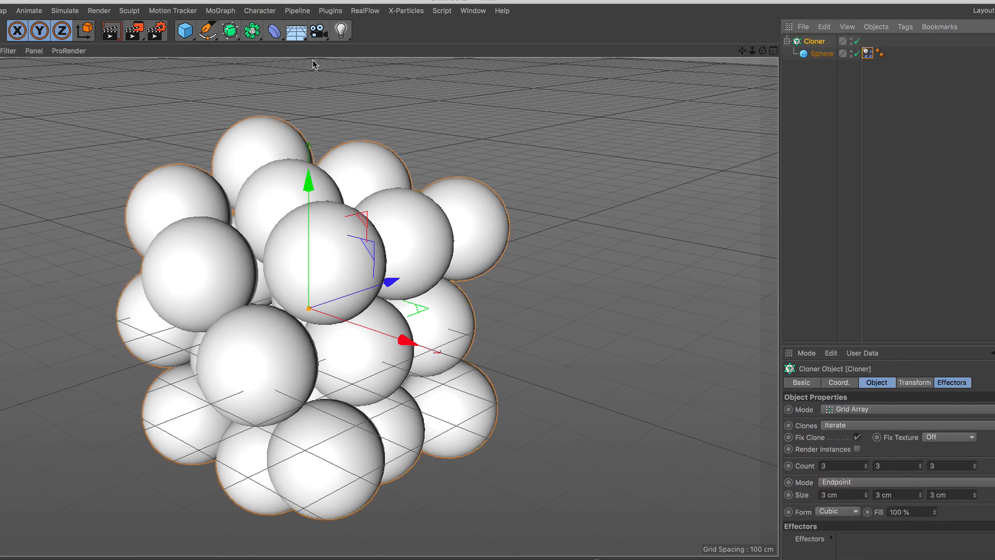
pyautogui.click(215, 11)
pyautogui.moveTo(222, 29)
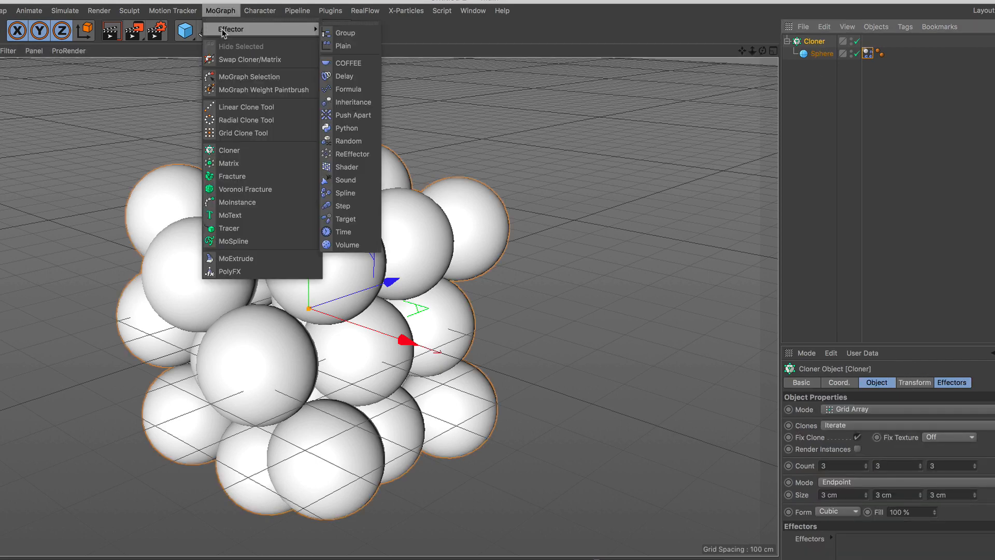
pyautogui.click(351, 141)
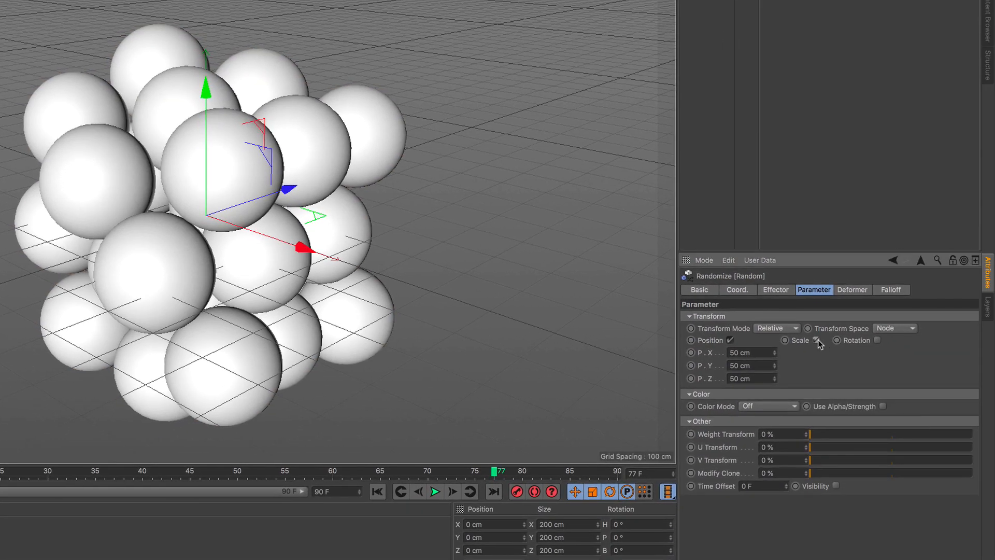
pyautogui.click(918, 433)
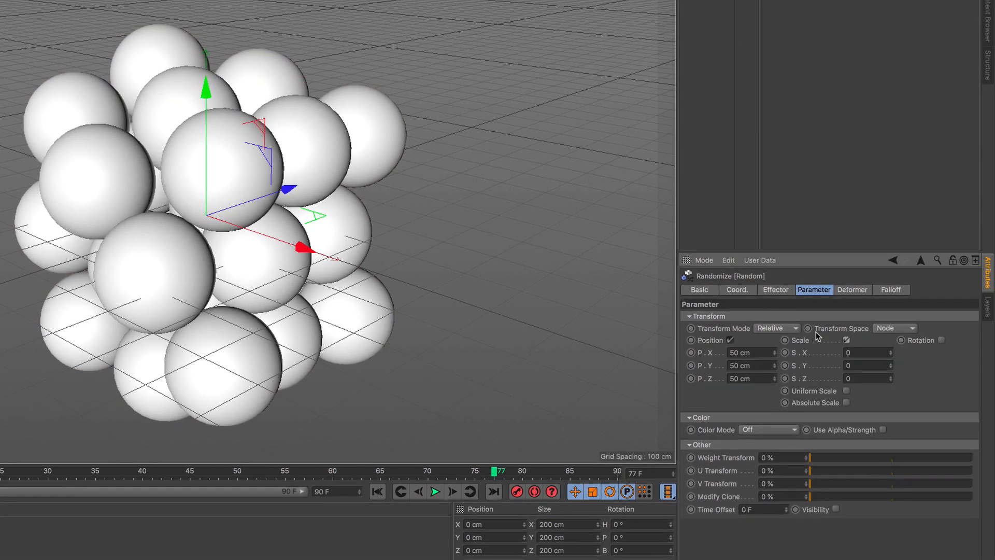
pyautogui.click(846, 391)
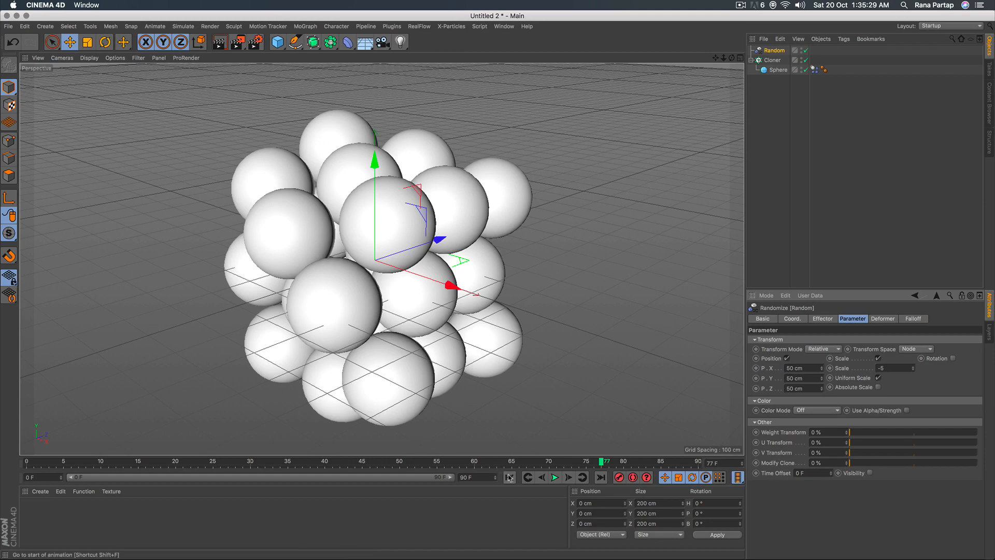
# Step: Play the simulation from the first frame to check how the randomly scaled spheres cluster
pyautogui.click(377, 491)
pyautogui.click(554, 477)
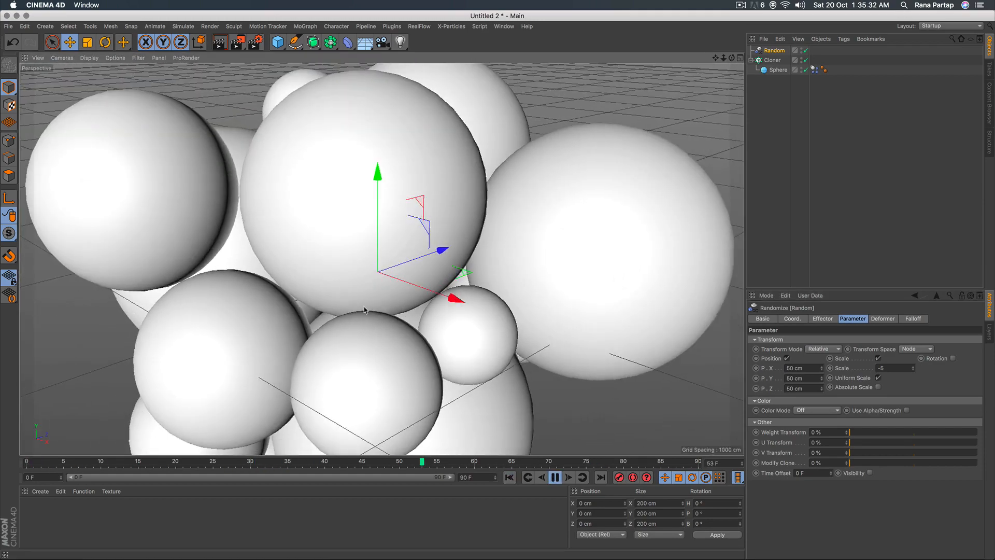
pyautogui.keyDown('alt'); pyautogui.moveTo(364, 310); pyautogui.dragTo(351, 384, button='right'); pyautogui.keyUp('alt')
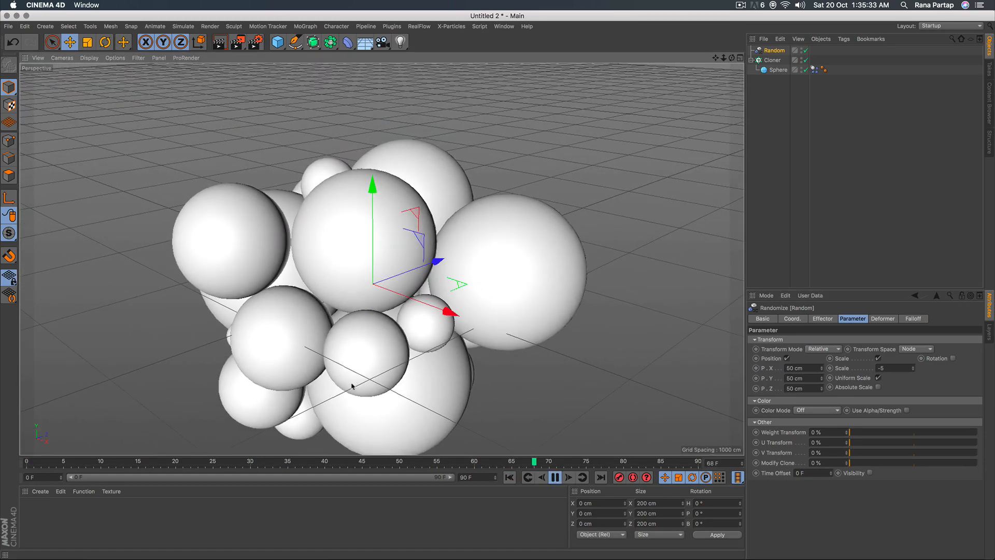
pyautogui.keyDown('alt'); pyautogui.moveTo(364, 365); pyautogui.dragTo(395, 318, button='middle'); pyautogui.keyUp('alt')
pyautogui.keyDown('alt'); pyautogui.moveTo(380, 288); pyautogui.dragTo(381, 305, button='right'); pyautogui.keyUp('alt')
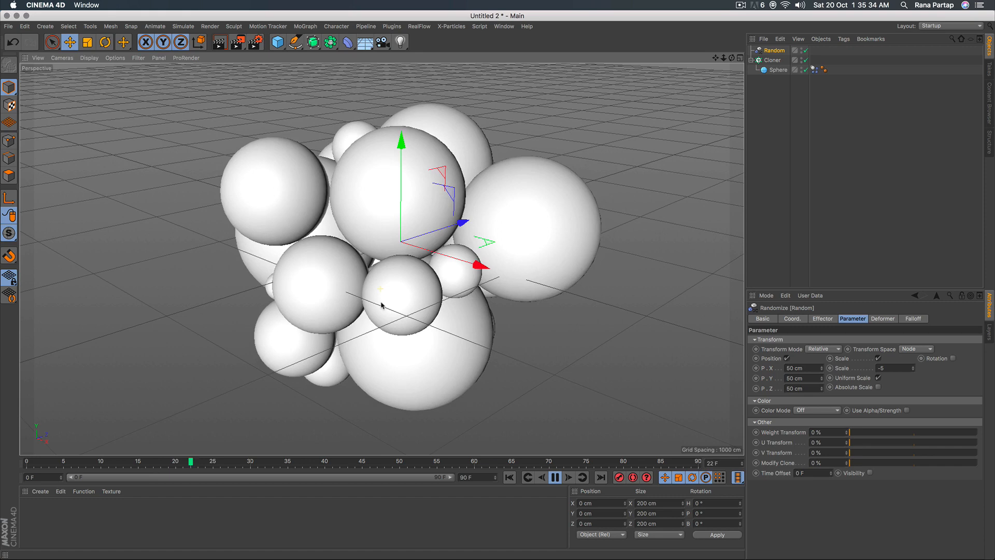
# Step: Restart the simulation from the first frame and pause it at frame 54
pyautogui.click(554, 477)
pyautogui.click(510, 477)
pyautogui.click(553, 479)
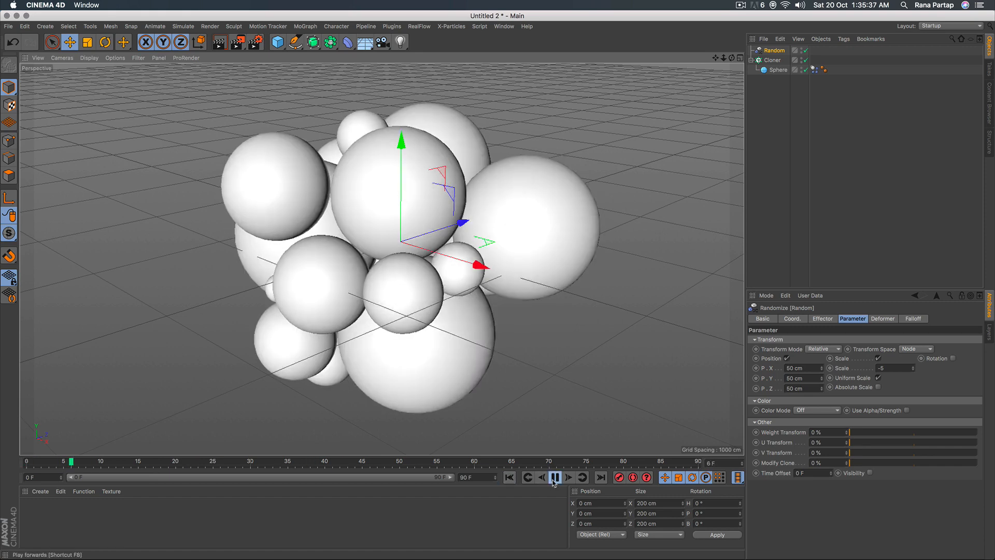
pyautogui.click(554, 477)
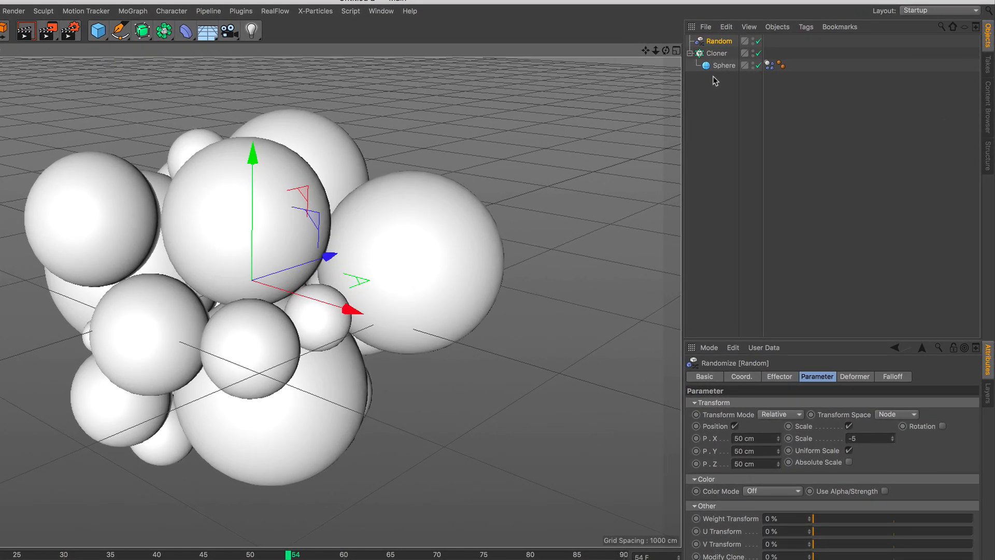
# Step: Convert the Cloner with Current State to Object and delete the original Cloner, keeping the group of individual spheres
pyautogui.click(719, 53)
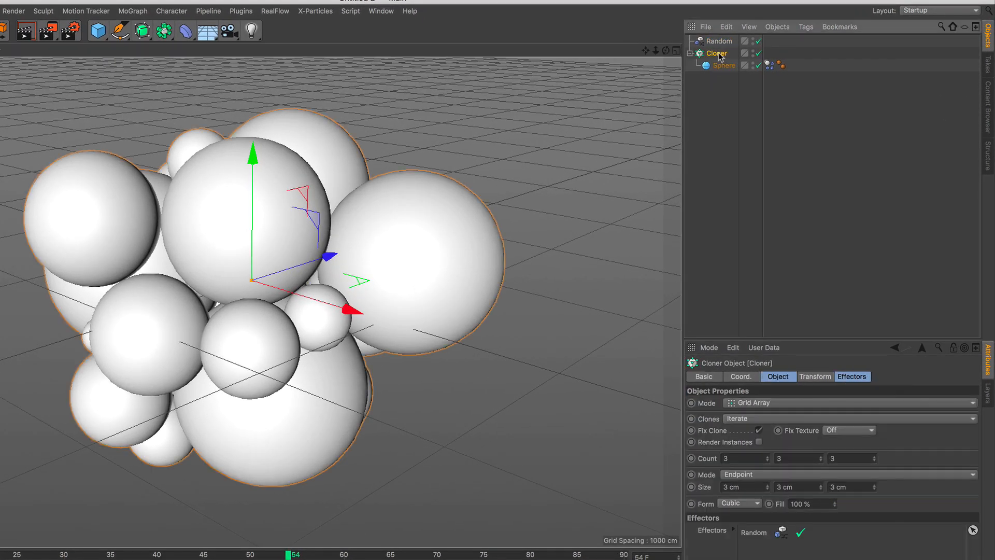
pyautogui.rightClick(719, 54)
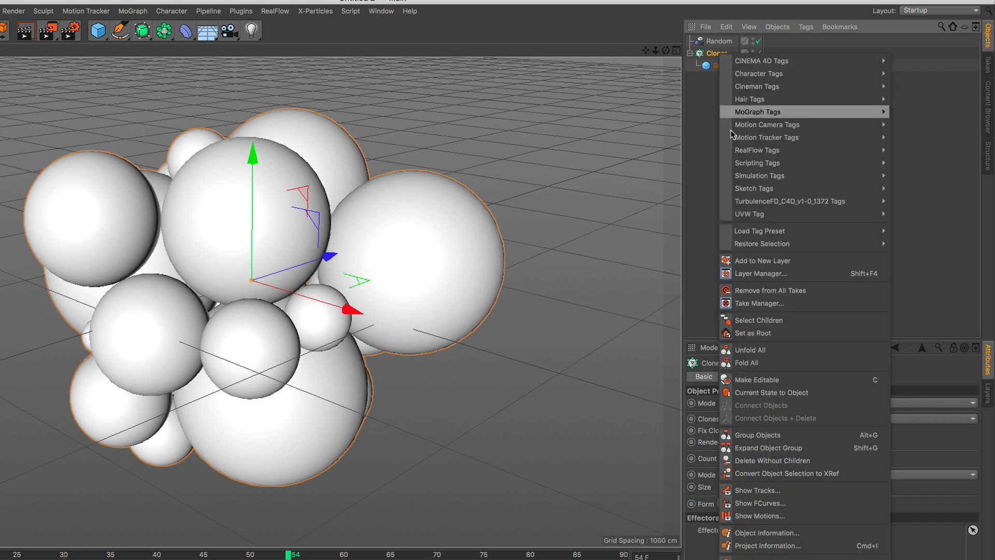
pyautogui.click(816, 395)
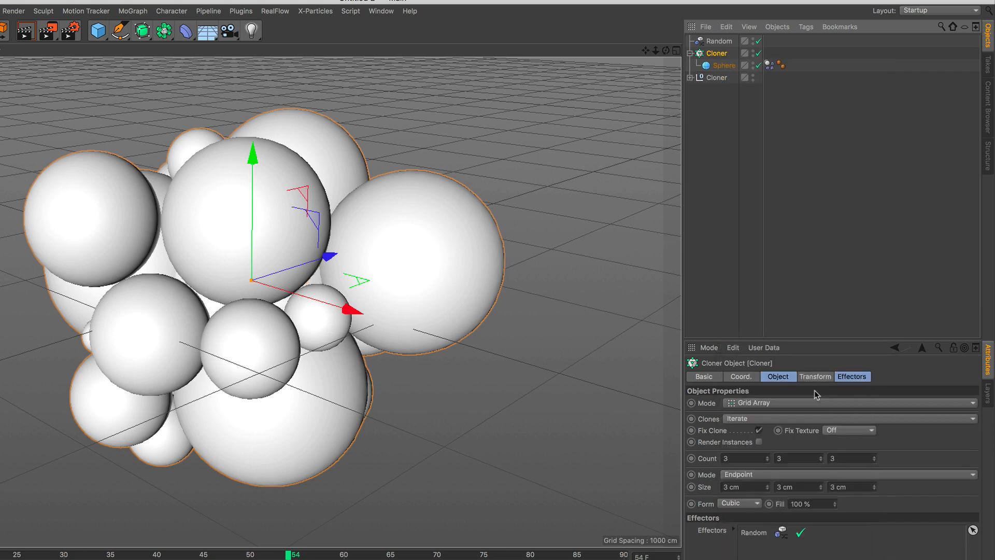
pyautogui.click(690, 78)
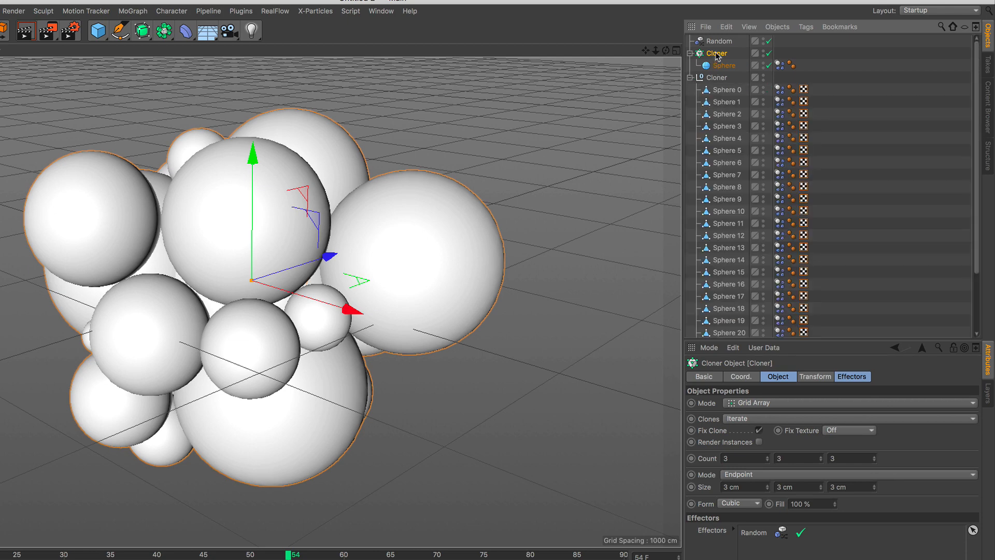
pyautogui.press('Delete')
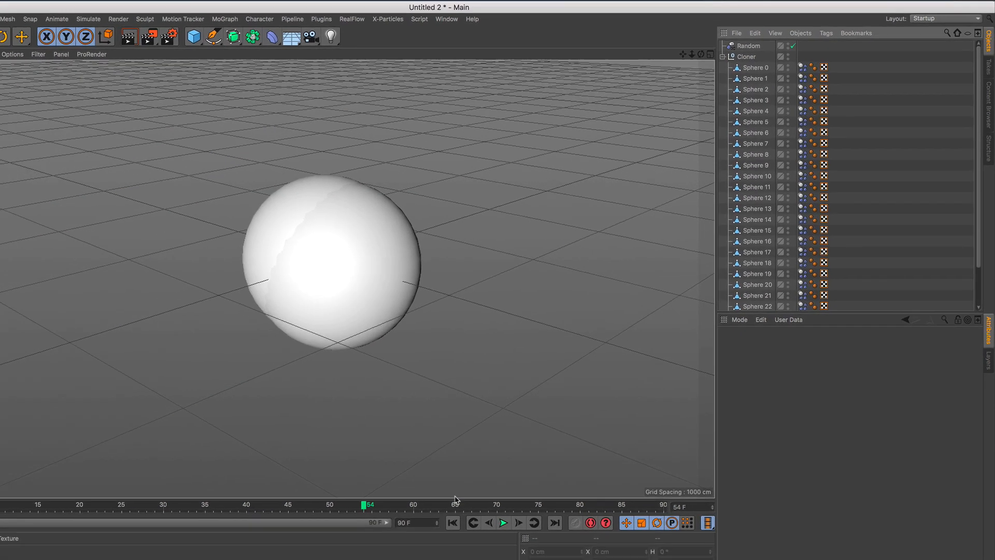
# Step: Replay the dynamics of the separate spheres from the first frame and pause at frame 63
pyautogui.click(453, 522)
pyautogui.click(503, 522)
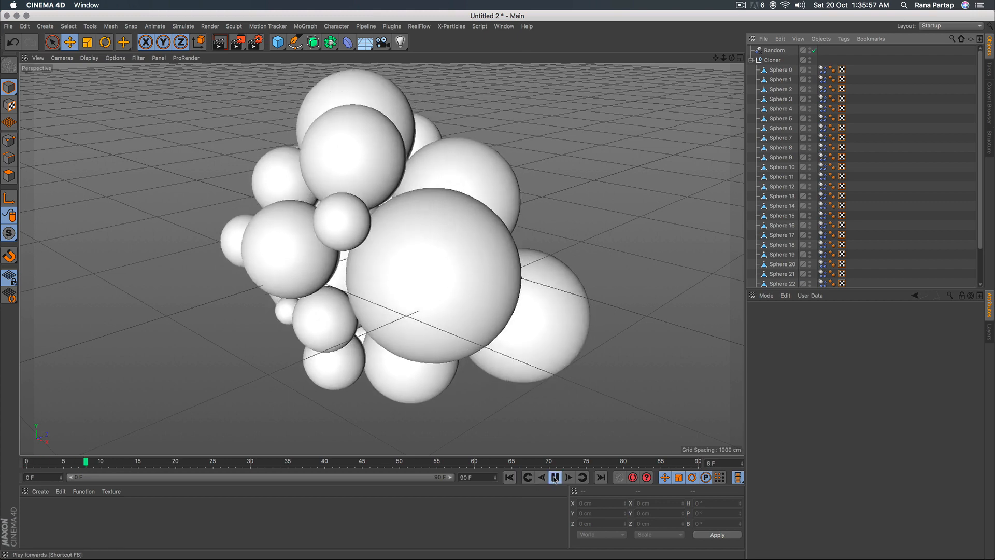
pyautogui.click(554, 477)
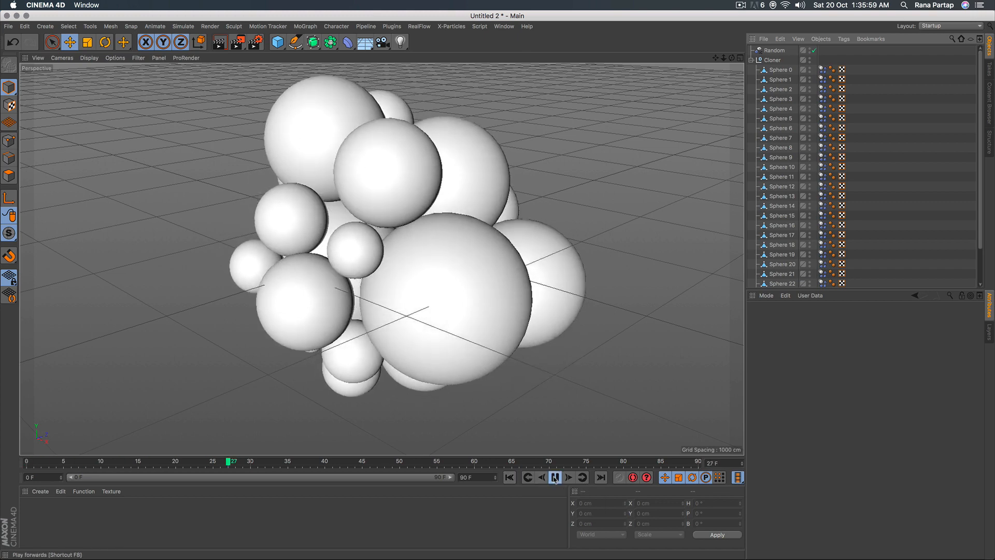
pyautogui.click(555, 477)
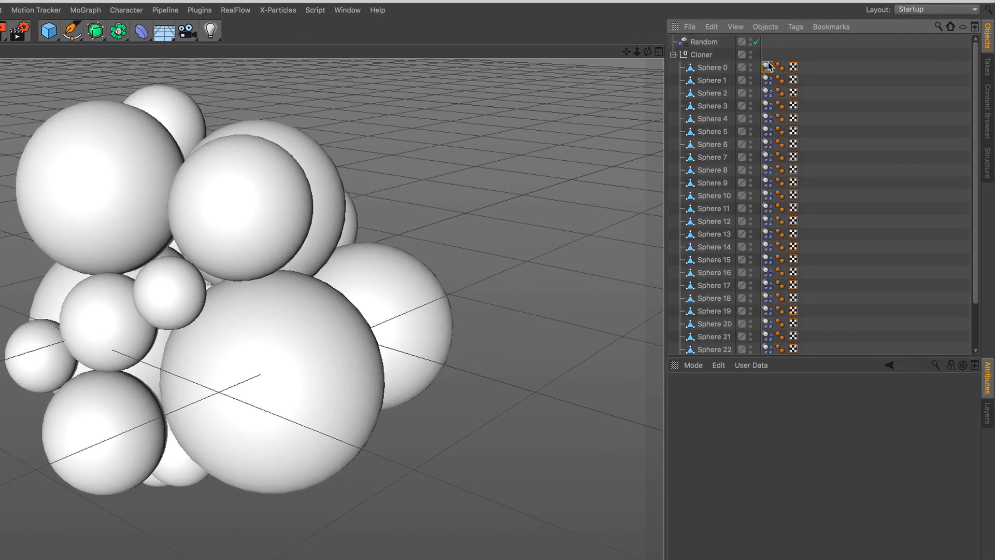
# Step: Delete the Dynamics Body tags from all spheres, Sphere 0 through Sphere 26
pyautogui.click(822, 70)
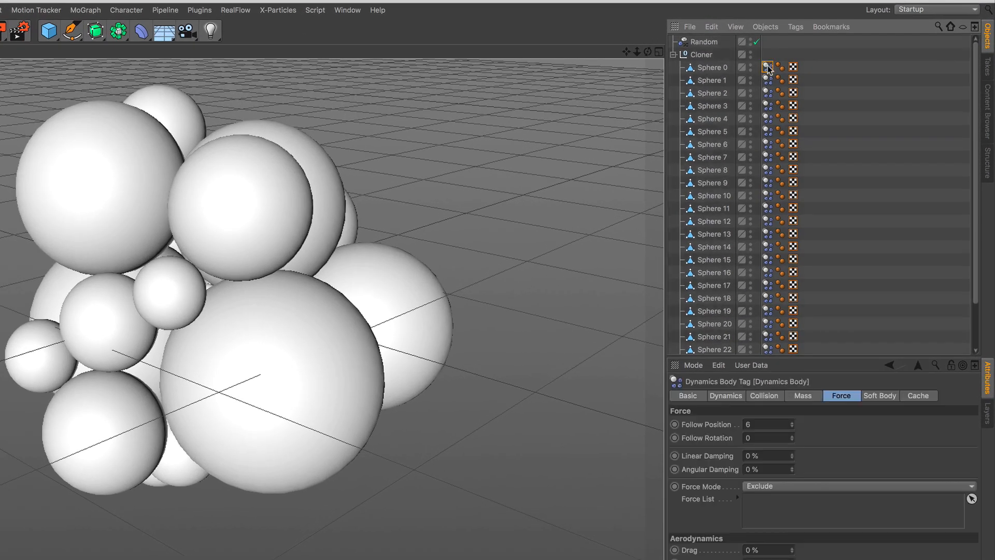
pyautogui.scroll(-3, 771, 262)
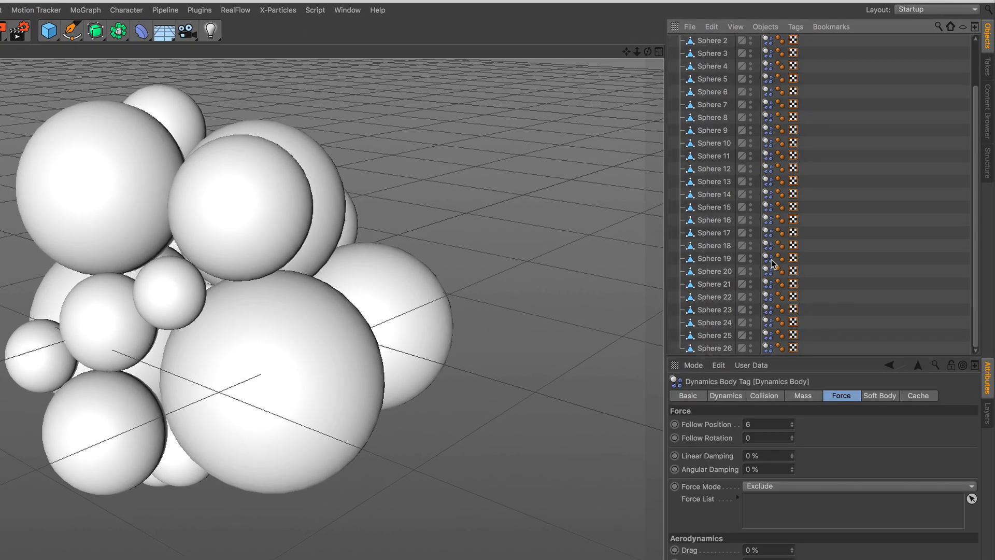
pyautogui.keyDown('shift'); pyautogui.click(768, 348); pyautogui.keyUp('shift')
pyautogui.press('Delete')
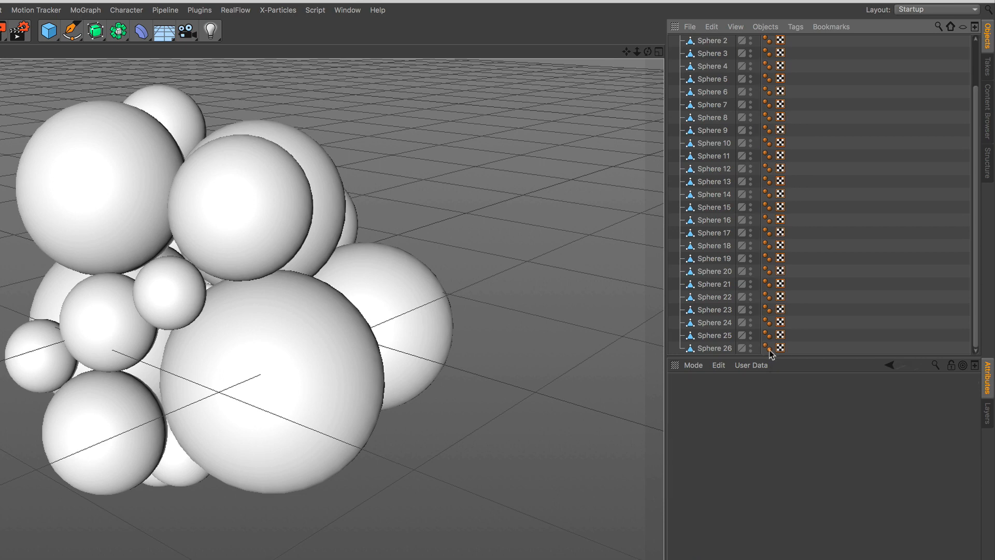
pyautogui.scroll(3, 754, 264)
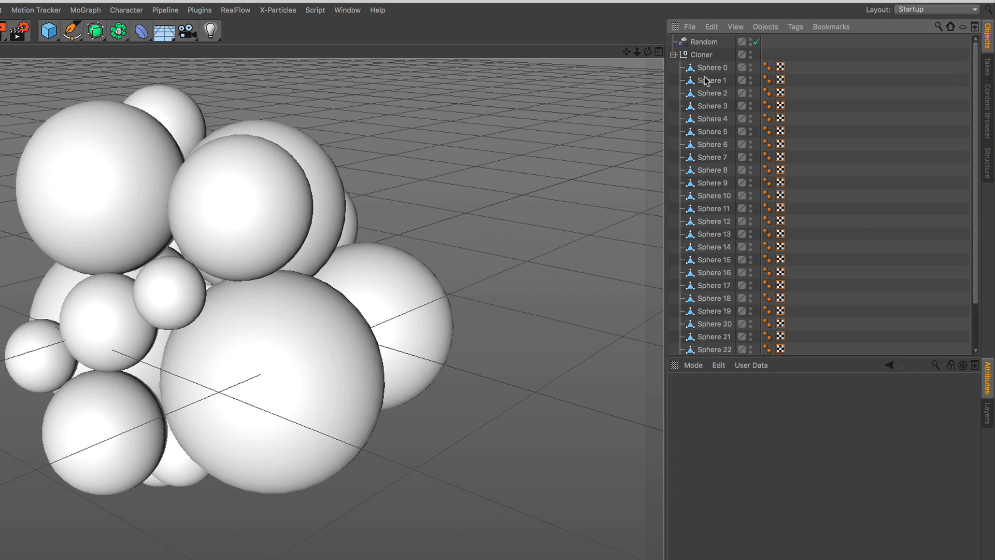
# Step: Delete the Random effector and collapse the Cloner null in the object hierarchy
pyautogui.click(701, 55)
pyautogui.click(707, 43)
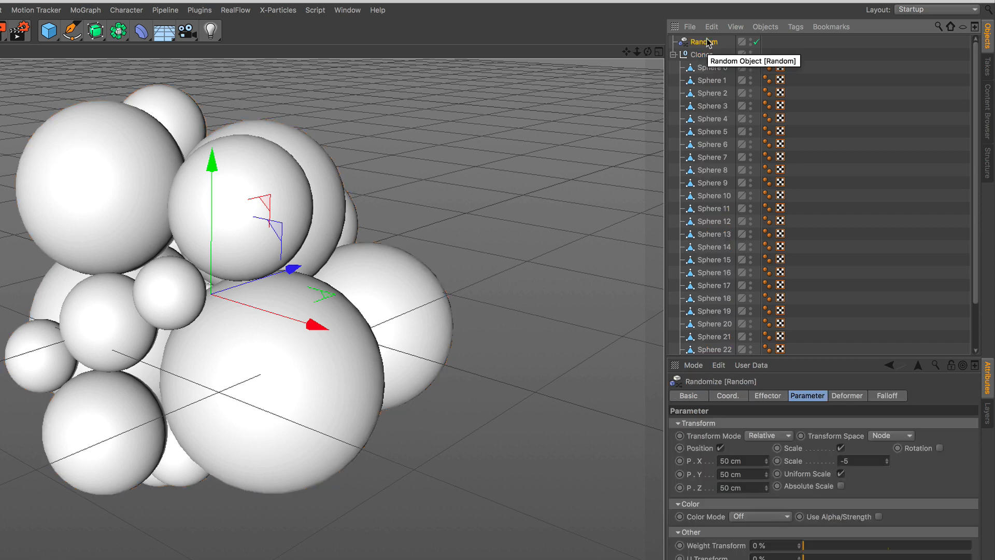
pyautogui.press('Delete')
pyautogui.click(702, 42)
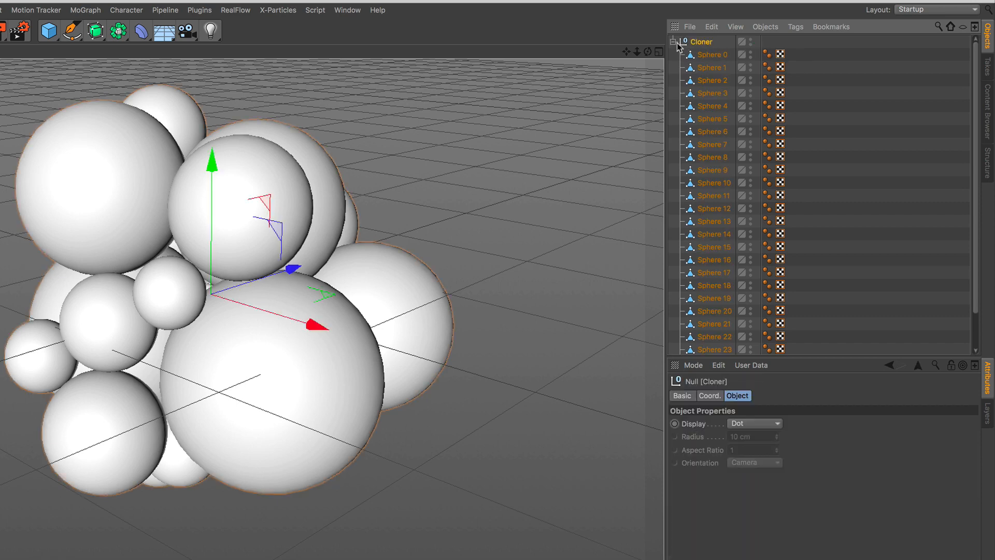
pyautogui.click(674, 42)
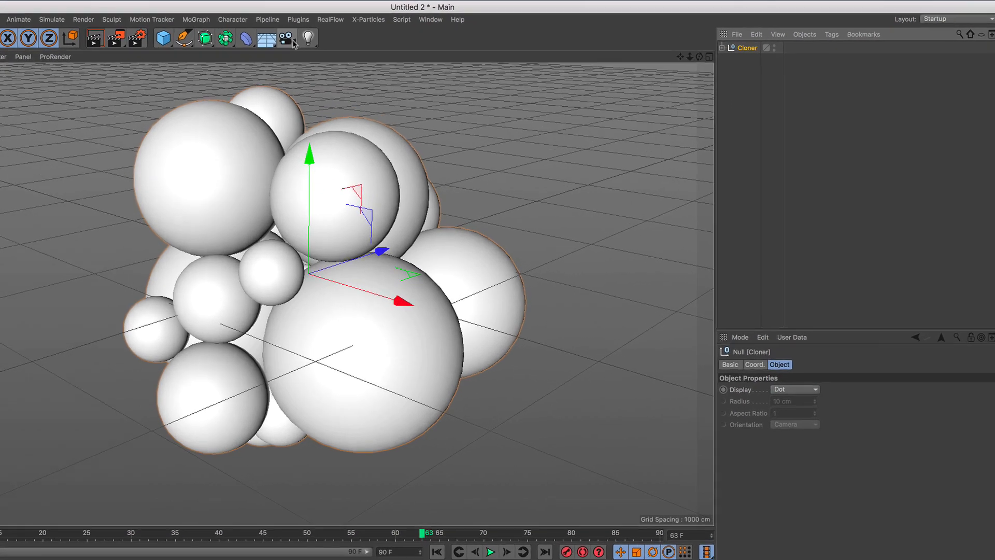
# Step: Add a camera, look through it, and set its X and Y position and its H and P rotation to 0
pyautogui.click(383, 42)
pyautogui.click(256, 58)
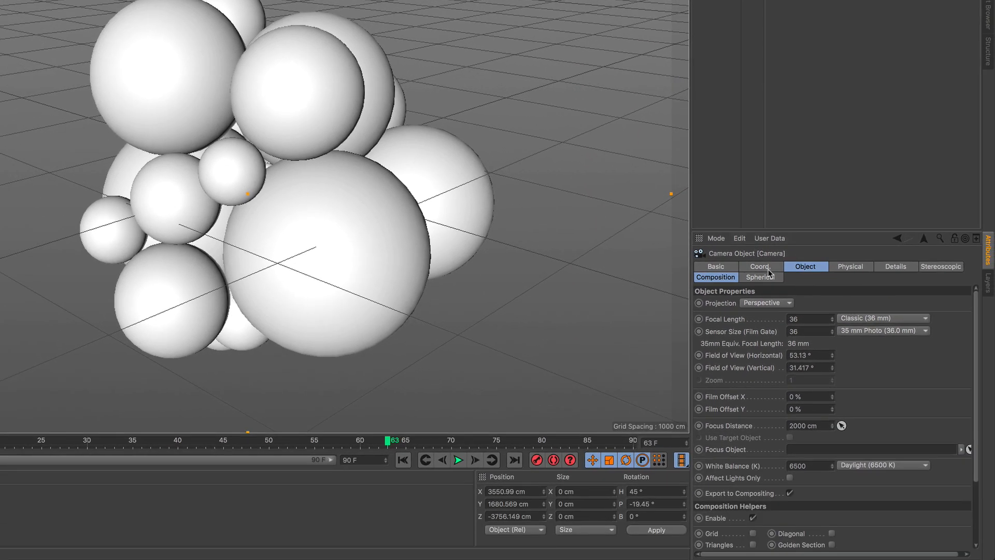
pyautogui.click(767, 268)
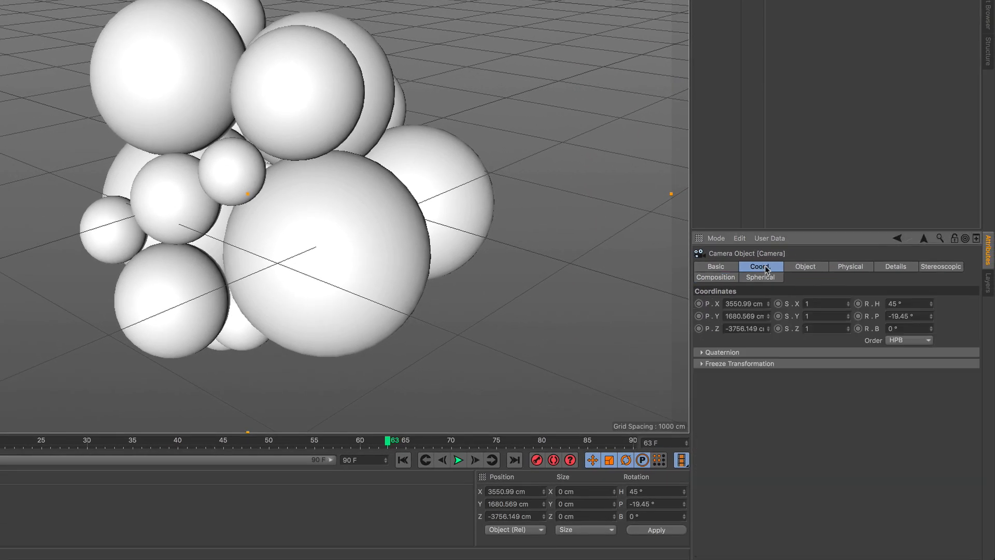
pyautogui.click(756, 303)
pyautogui.press('BackSpace')
pyautogui.moveTo(763, 314); pyautogui.dragTo(716, 311)
pyautogui.press('BackSpace')
pyautogui.moveTo(908, 302); pyautogui.dragTo(887, 314)
pyautogui.press('BackSpace')
pyautogui.press('BackSpace')
pyautogui.click(877, 380)
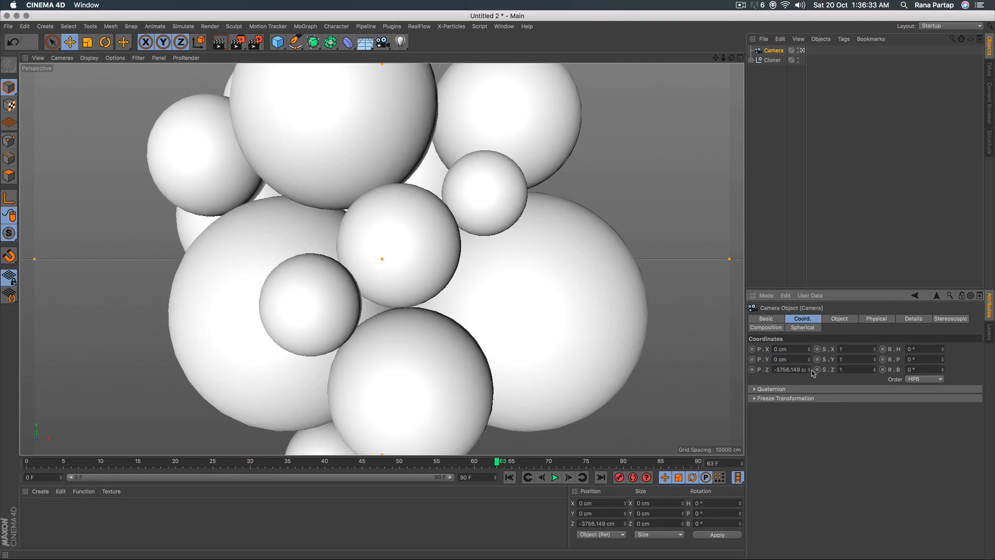
# Step: Move the camera back along Z to about -5389 cm so that the whole sphere cluster fits in the frame
pyautogui.moveTo(808, 369); pyautogui.dragTo(757, 369)
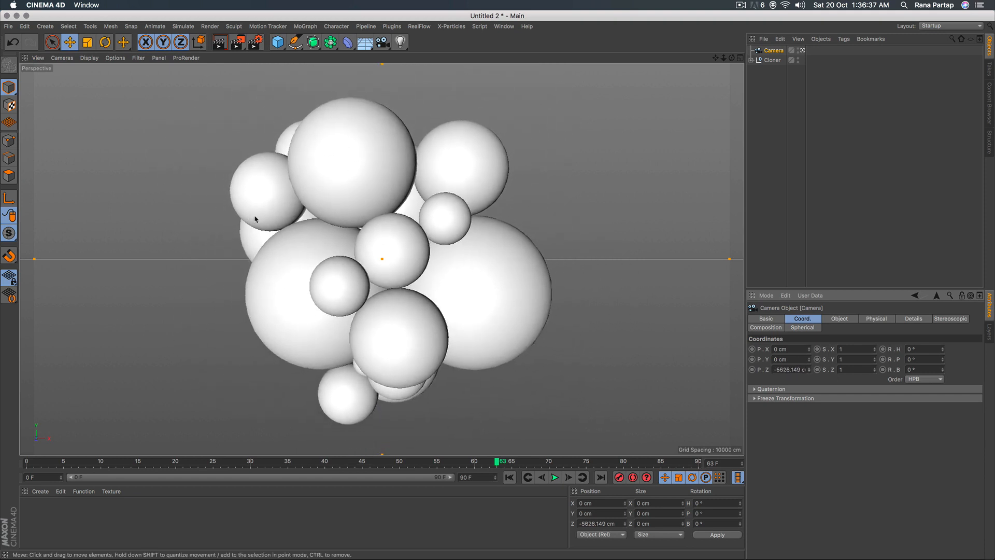
pyautogui.scroll(-3, 361, 257)
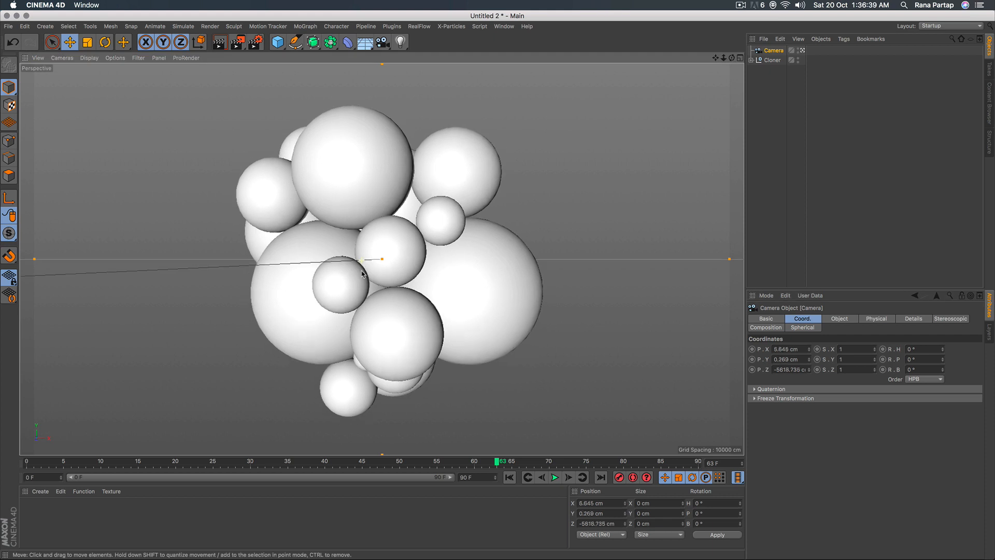
pyautogui.scroll(4, 361, 257)
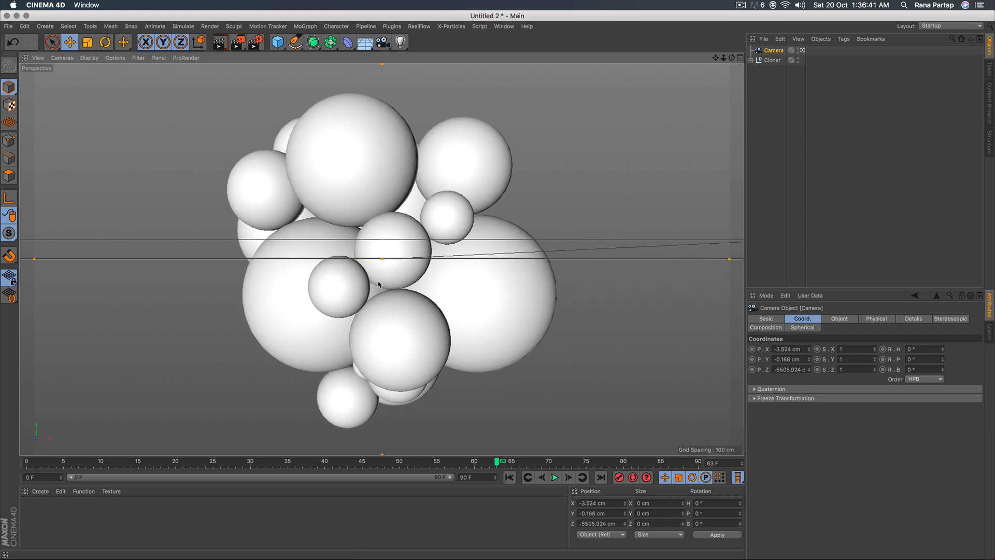
pyautogui.scroll(2, 371, 270)
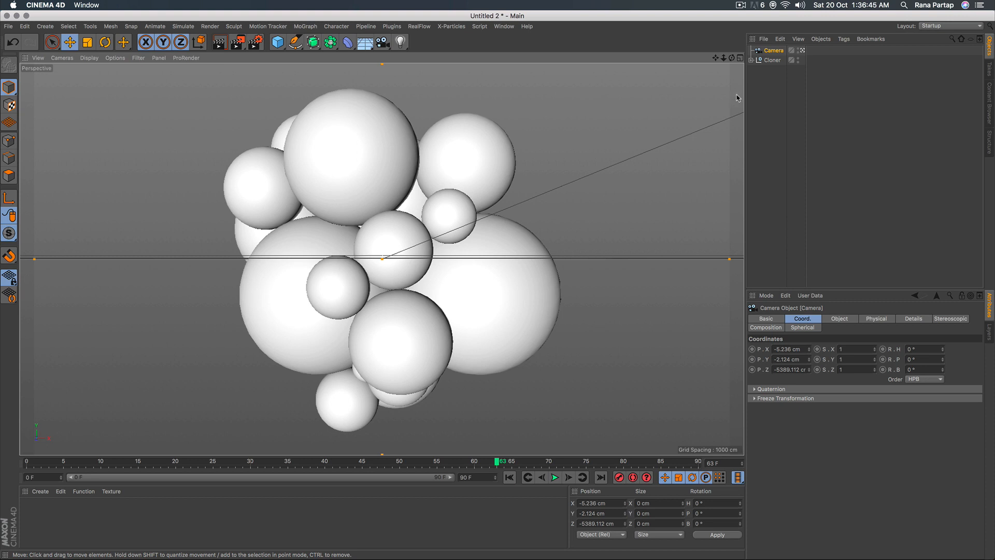
# Step: Keyframe the camera's coordinates at frame 0 and switch back to the default view
pyautogui.click(509, 477)
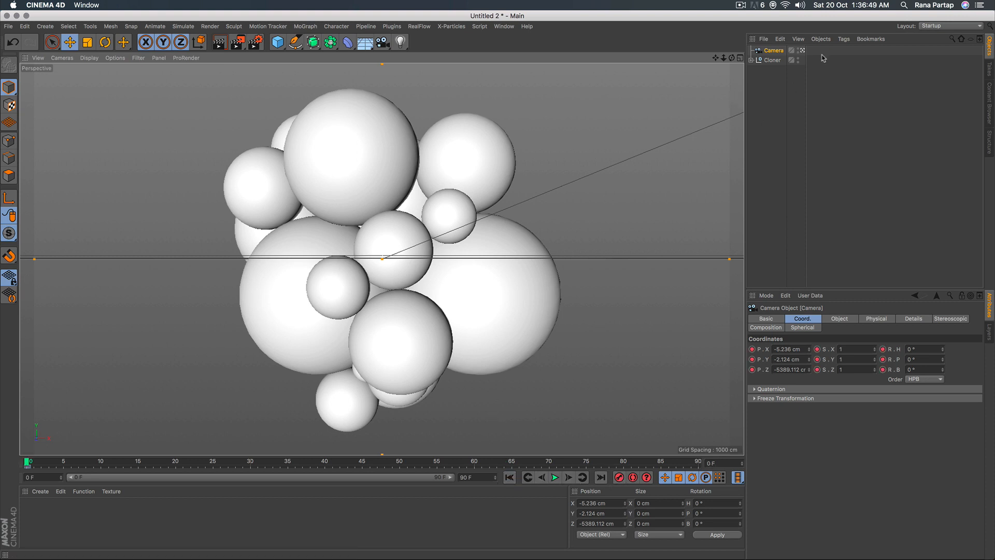
pyautogui.click(802, 50)
pyautogui.click(802, 50)
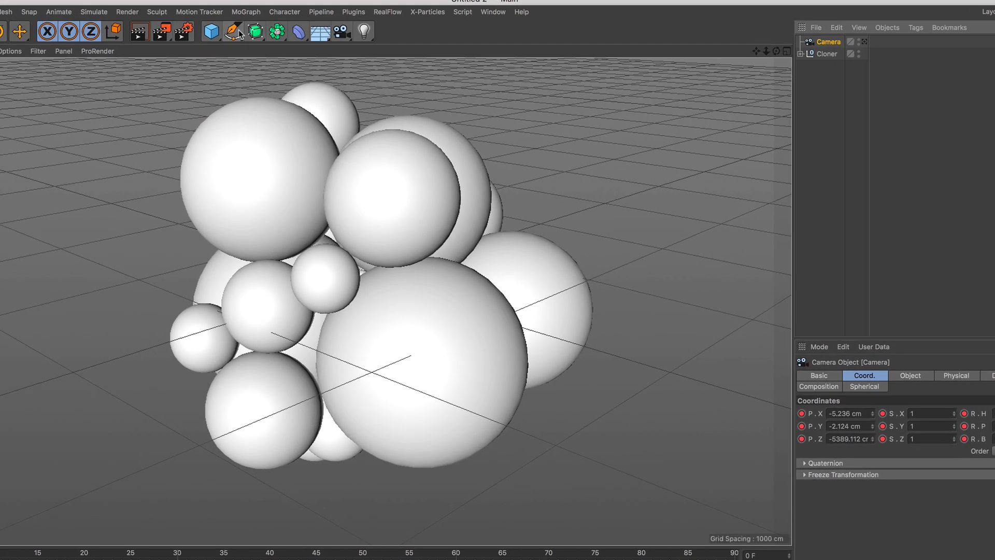
# Step: Add a Helix spline and move it along Z to about -1735 cm, in front of the spheres
pyautogui.click(295, 42)
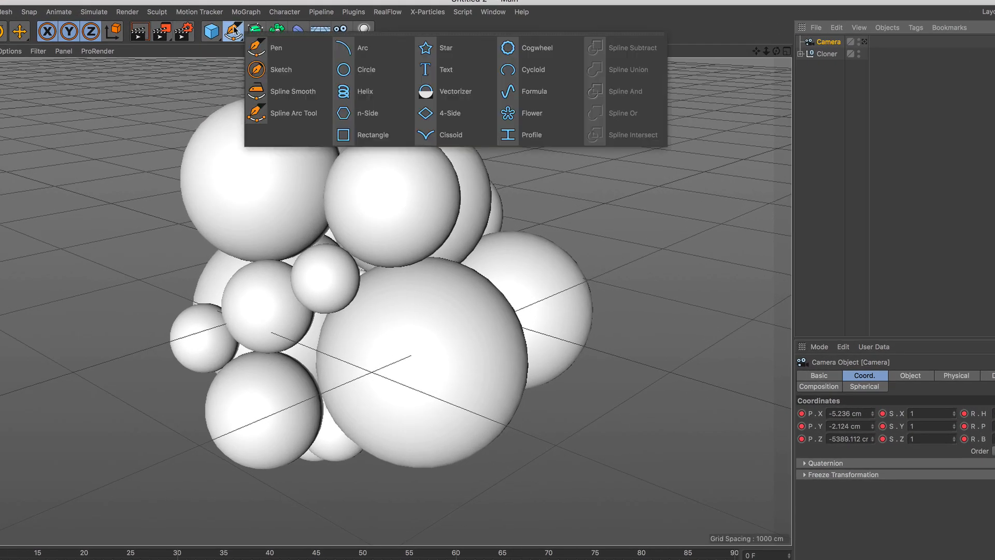
pyautogui.click(365, 91)
pyautogui.moveTo(435, 261); pyautogui.dragTo(221, 317)
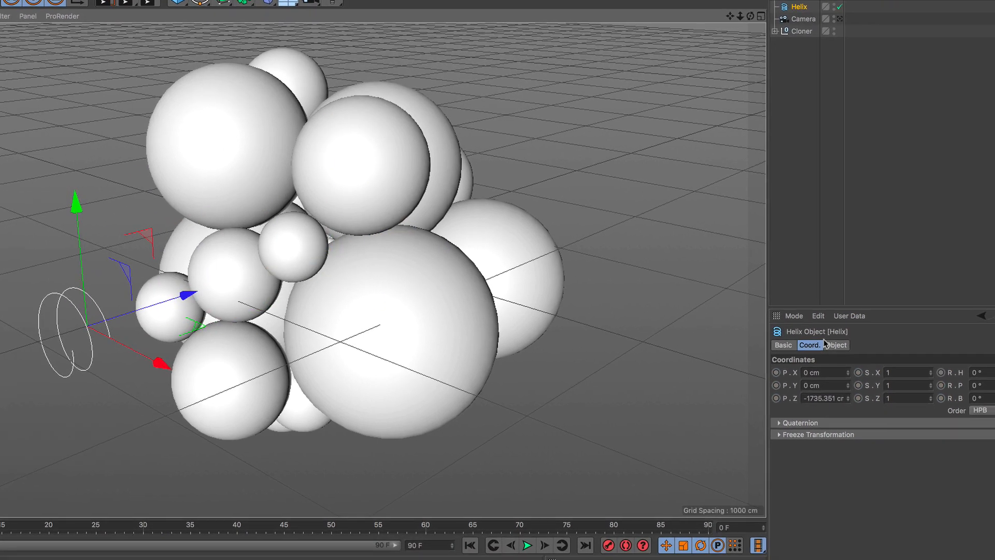
# Step: Look through the camera and enlarge the helix to a start radius of 1119 cm and an end radius of 243 cm
pyautogui.click(836, 345)
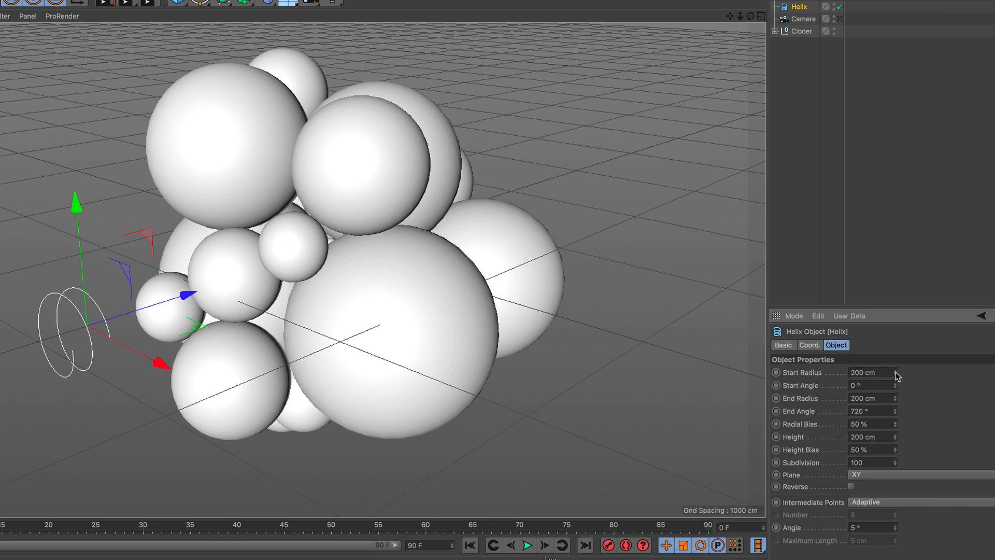
pyautogui.moveTo(895, 372); pyautogui.dragTo(959, 372)
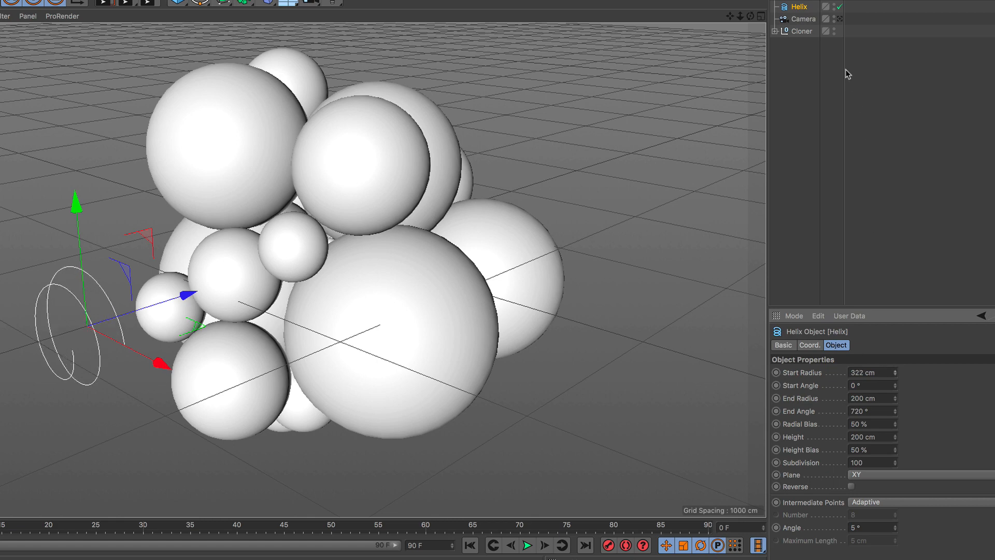
pyautogui.click(840, 19)
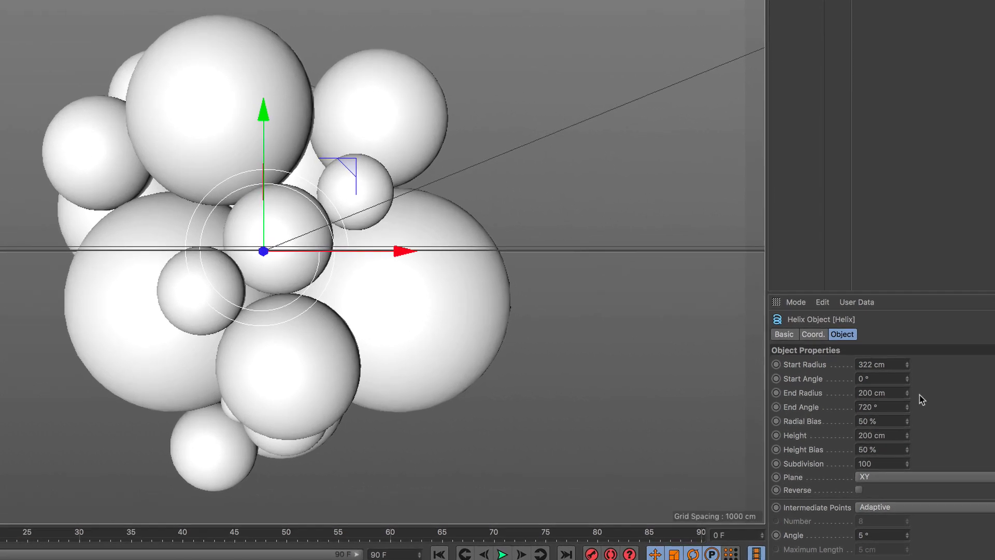
pyautogui.moveTo(894, 396); pyautogui.dragTo(909, 364)
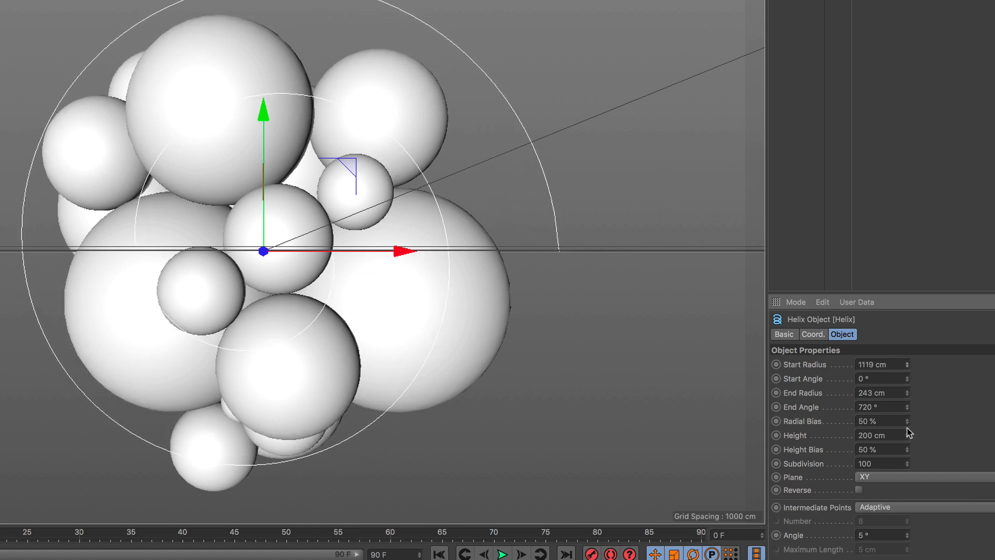
# Step: Set the helix's start angle to -1593° and start radius to 1034 cm, and switch back to the default view
pyautogui.moveTo(908, 381); pyautogui.dragTo(908, 485)
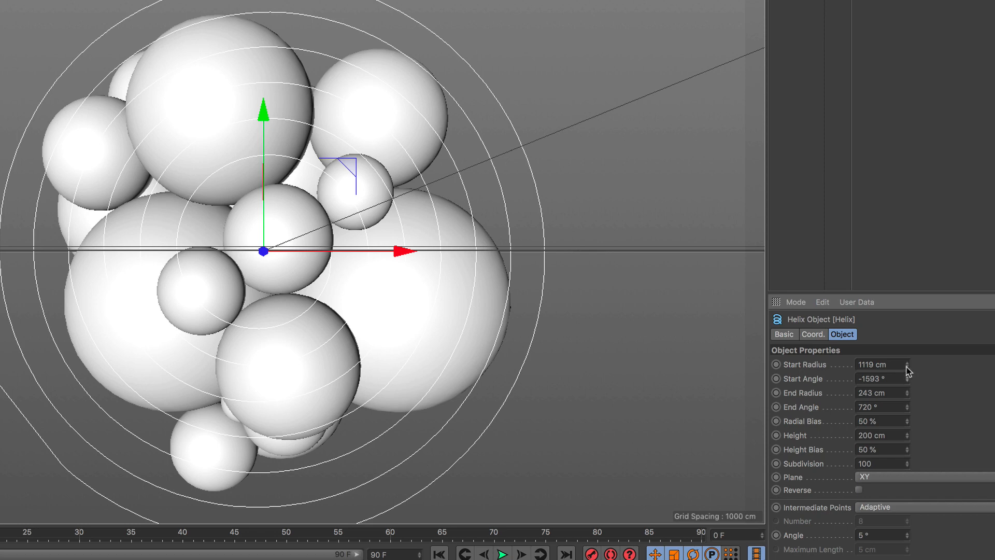
pyautogui.moveTo(908, 370)
pyautogui.mouseDown()
pyautogui.moveTo(907, 378)
pyautogui.moveTo(907, 366)
pyautogui.mouseUp()
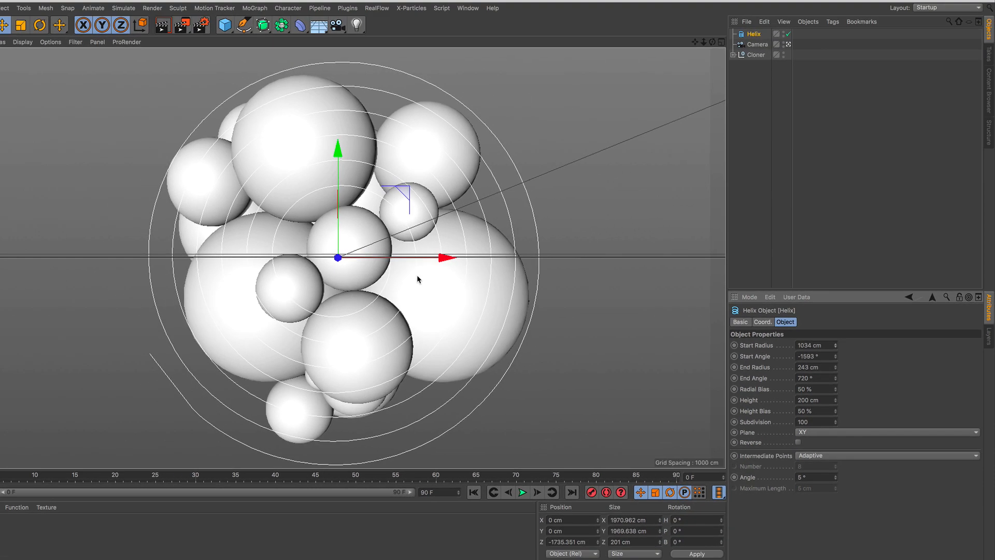
pyautogui.click(788, 45)
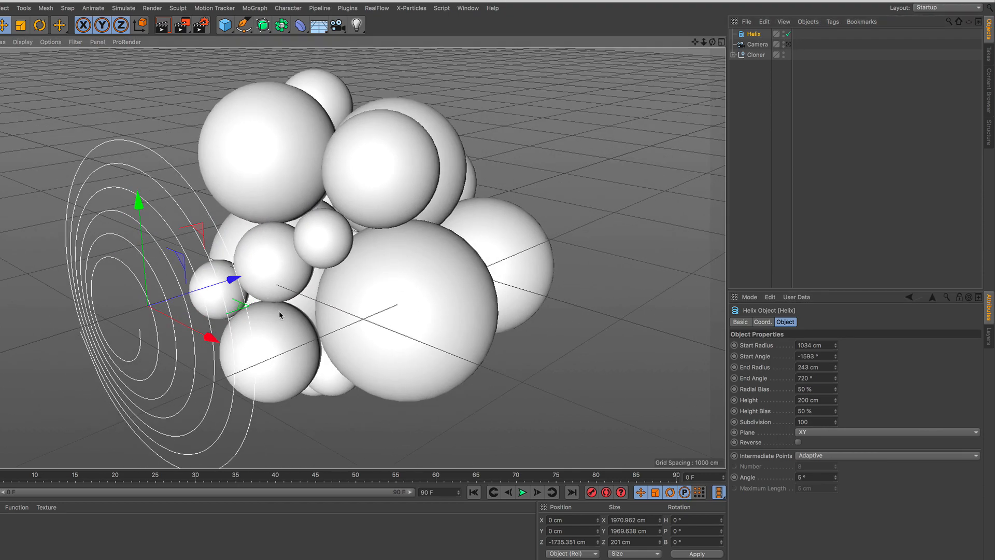
pyautogui.keyDown('alt'); pyautogui.moveTo(283, 313); pyautogui.dragTo(321, 290, button='middle'); pyautogui.keyUp('alt')
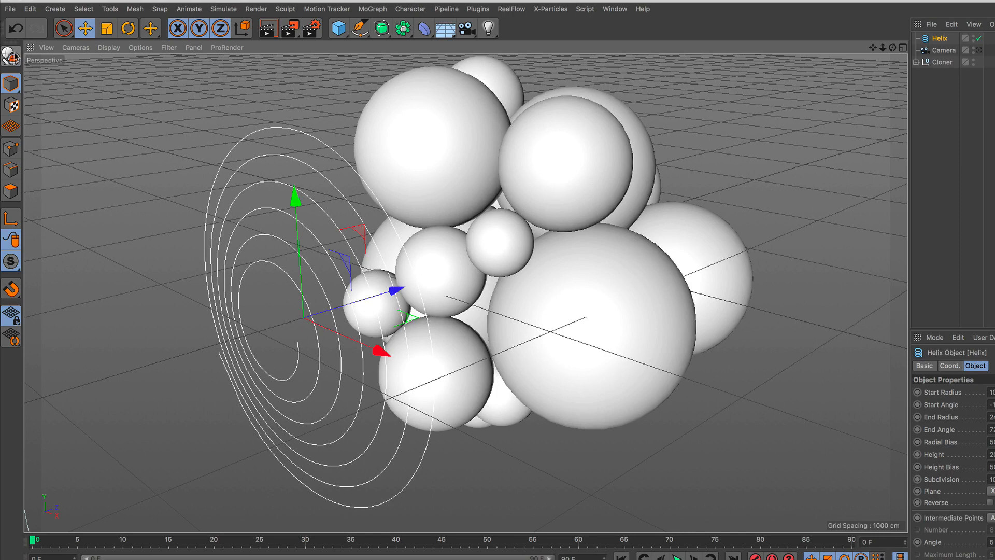
# Step: Make the helix editable and select all of its points
pyautogui.click(12, 54)
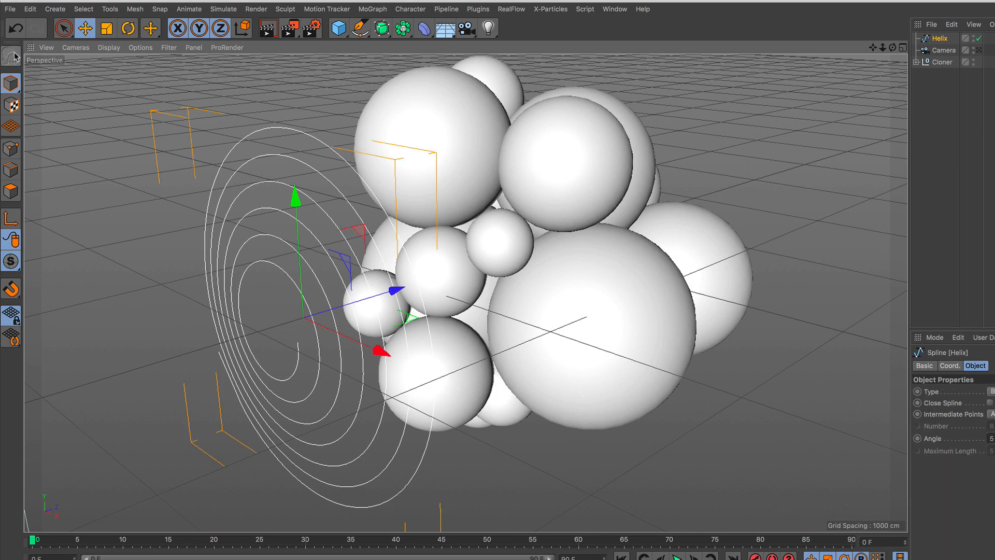
pyautogui.click(11, 149)
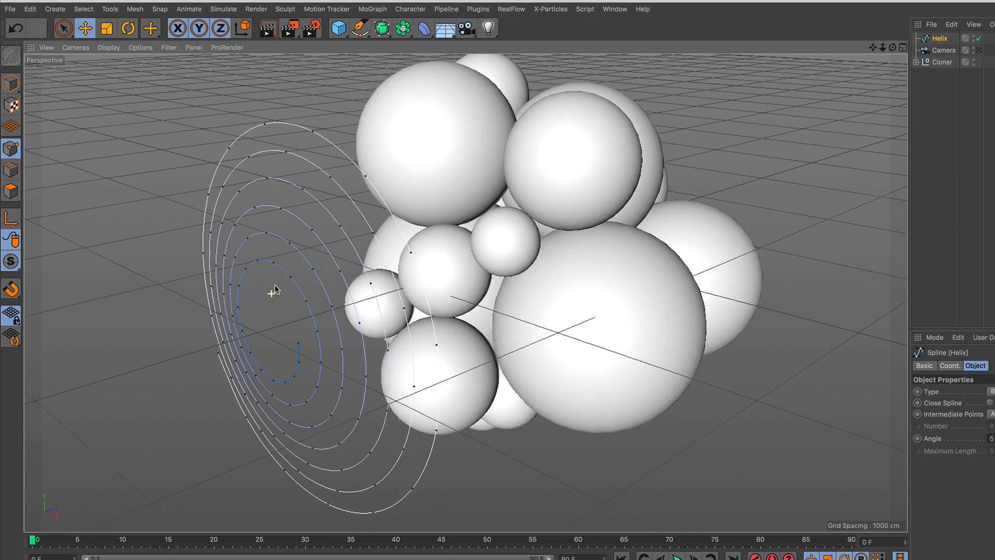
pyautogui.scroll(3, 273, 289)
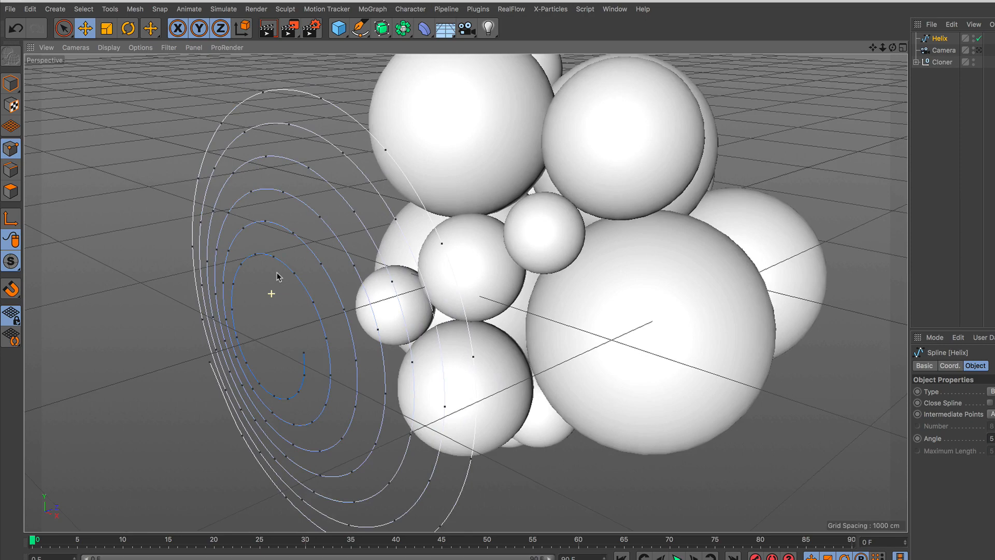
pyautogui.scroll(-5, 277, 273)
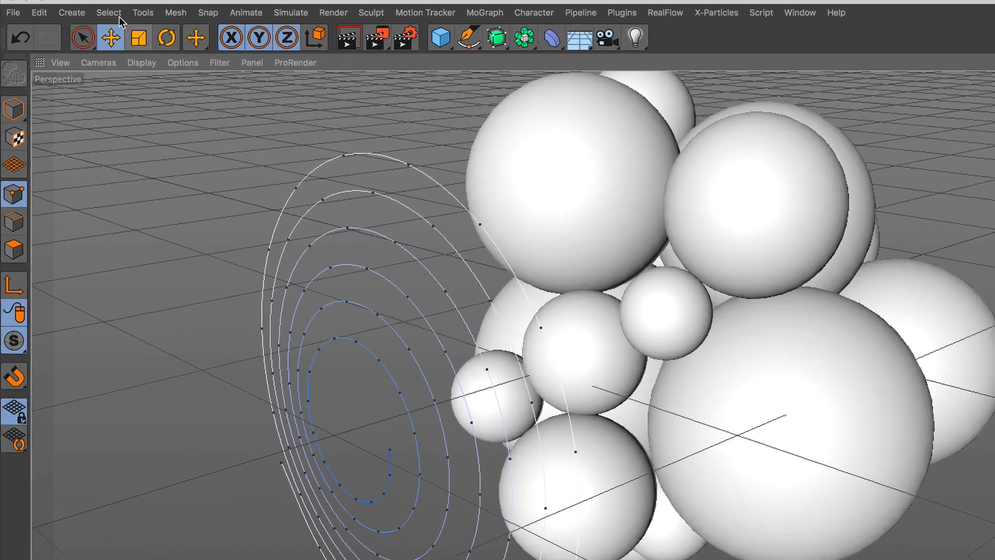
pyautogui.click(119, 12)
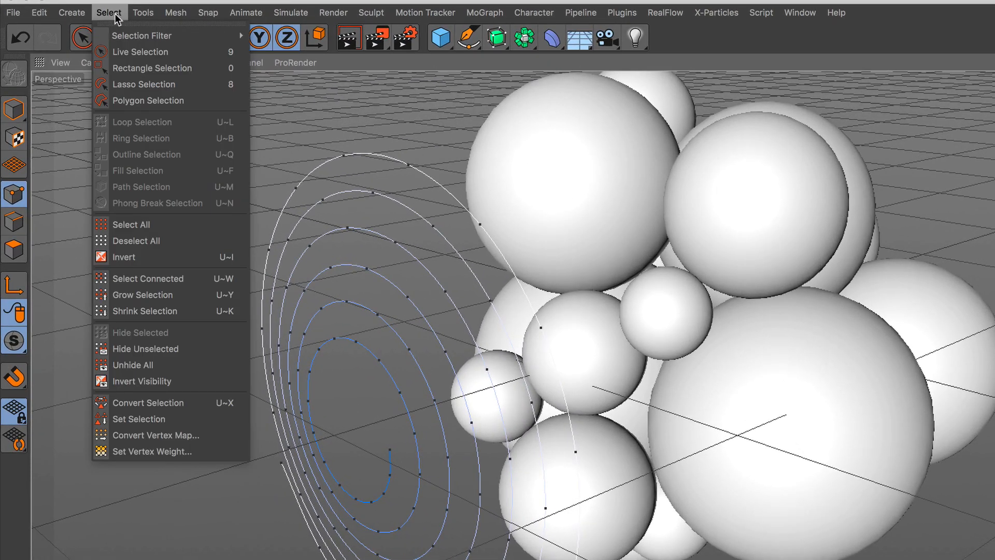
pyautogui.click(160, 222)
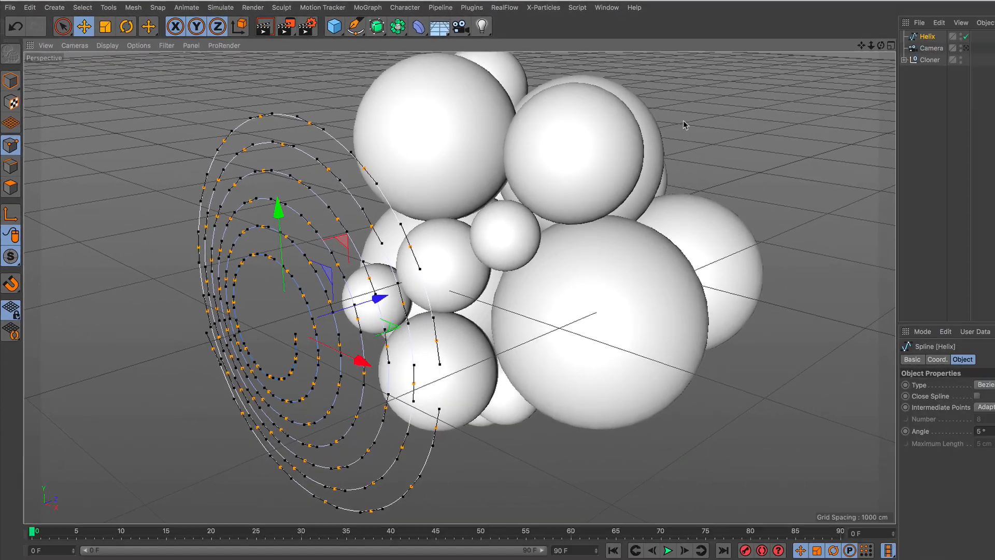
# Step: Subdivide the selected helix points with 2 subdivisions
pyautogui.rightClick(905, 164)
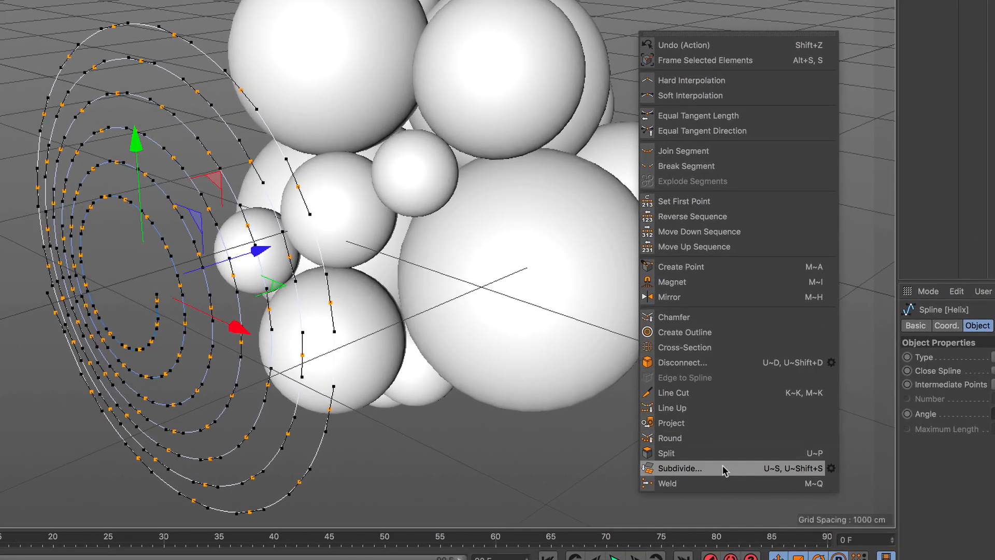
pyautogui.click(831, 467)
pyautogui.moveTo(813, 450); pyautogui.dragTo(663, 403)
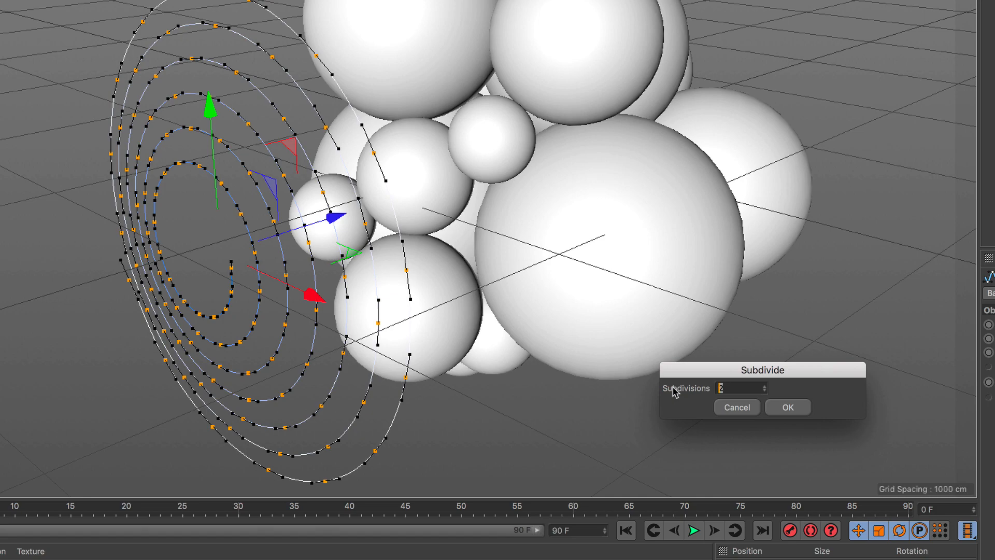
pyautogui.click(786, 407)
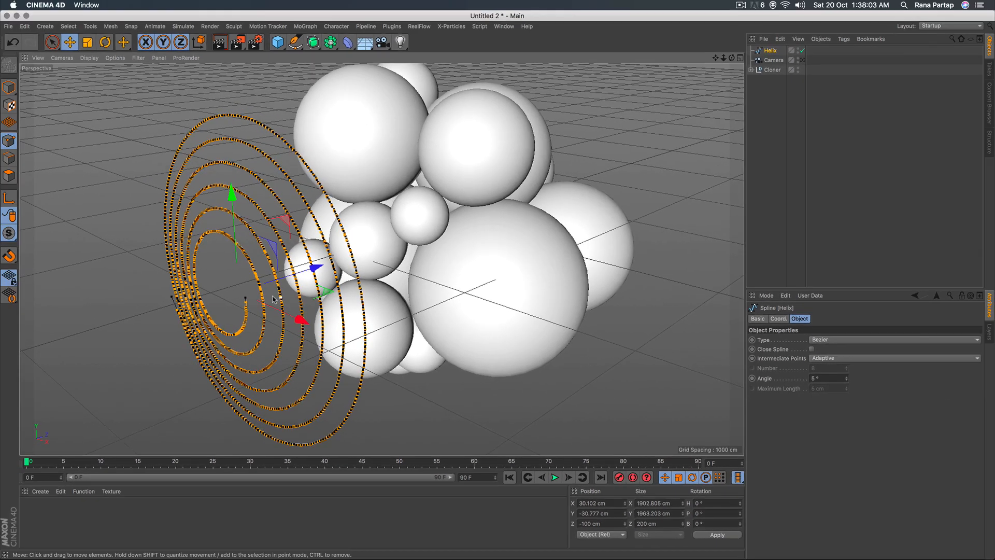
pyautogui.scroll(10, 261, 296)
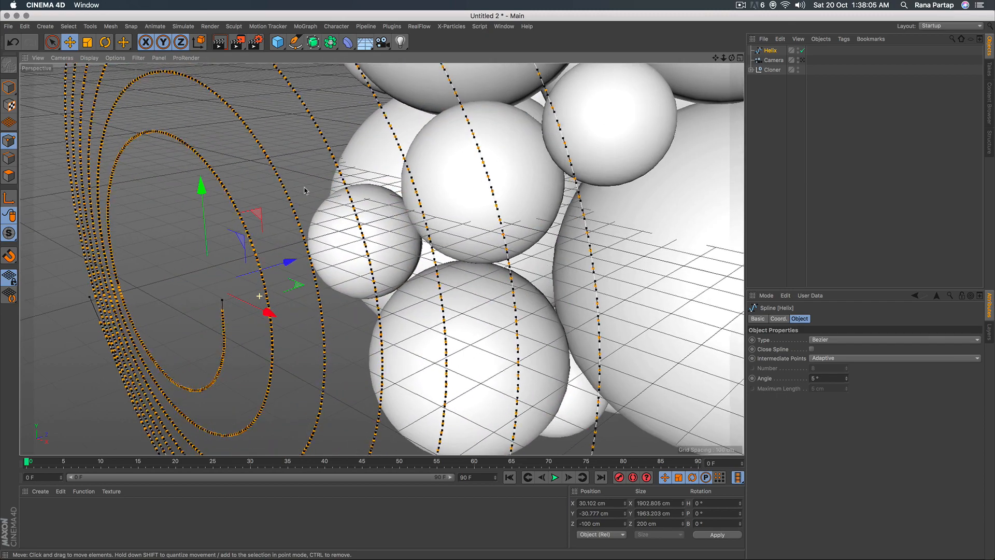
pyautogui.scroll(-8, 260, 297)
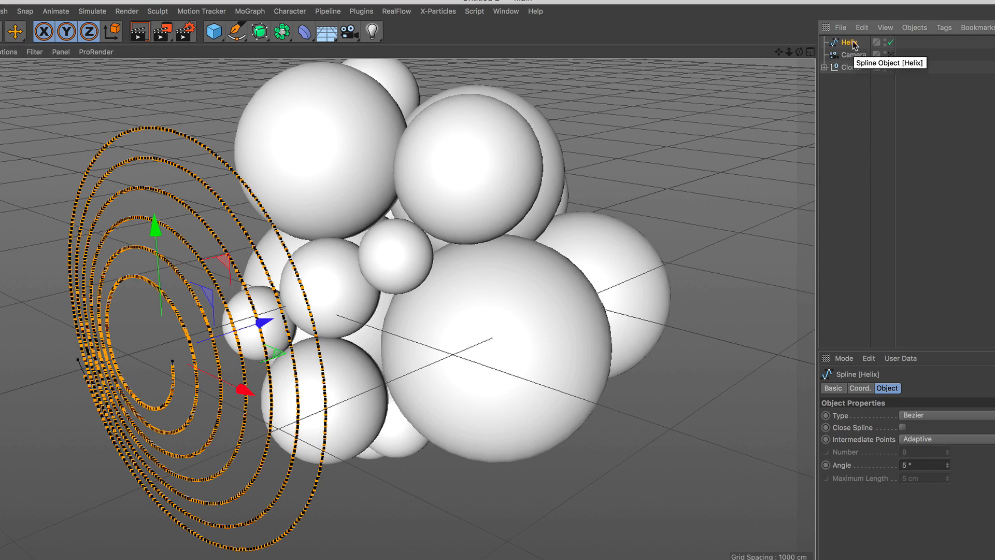
# Step: Project the helix points onto the spheres in XY Plane mode and check the result through the camera
pyautogui.rightClick(660, 181)
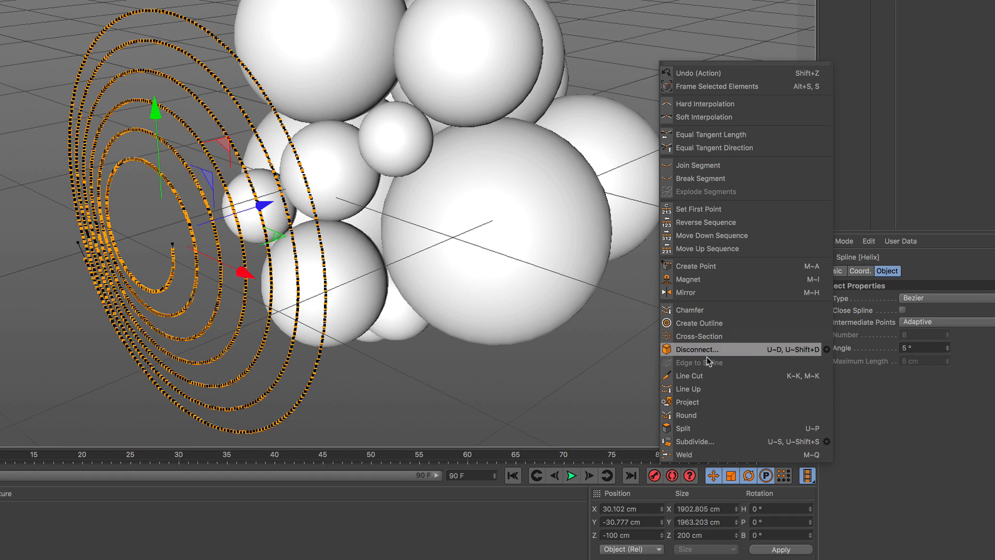
pyautogui.click(712, 403)
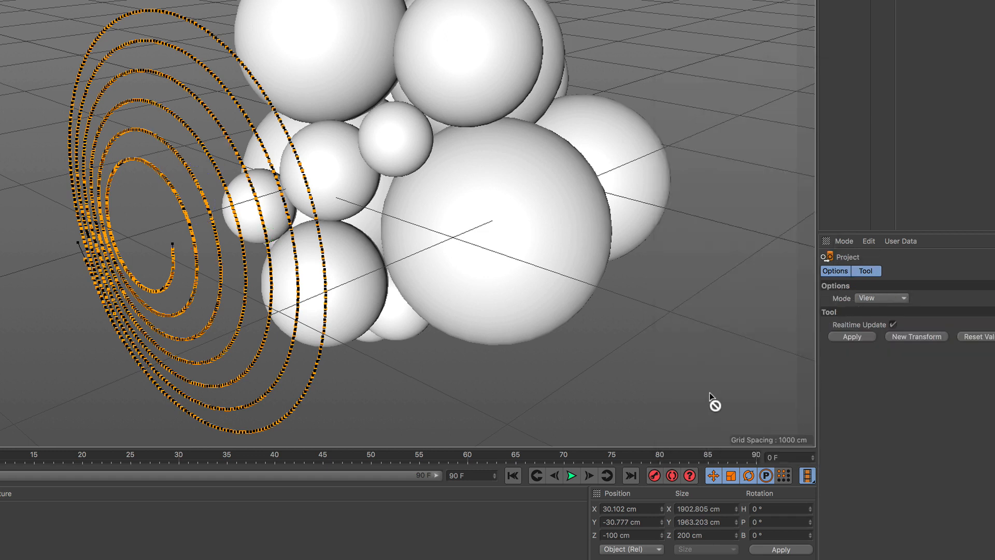
pyautogui.click(892, 298)
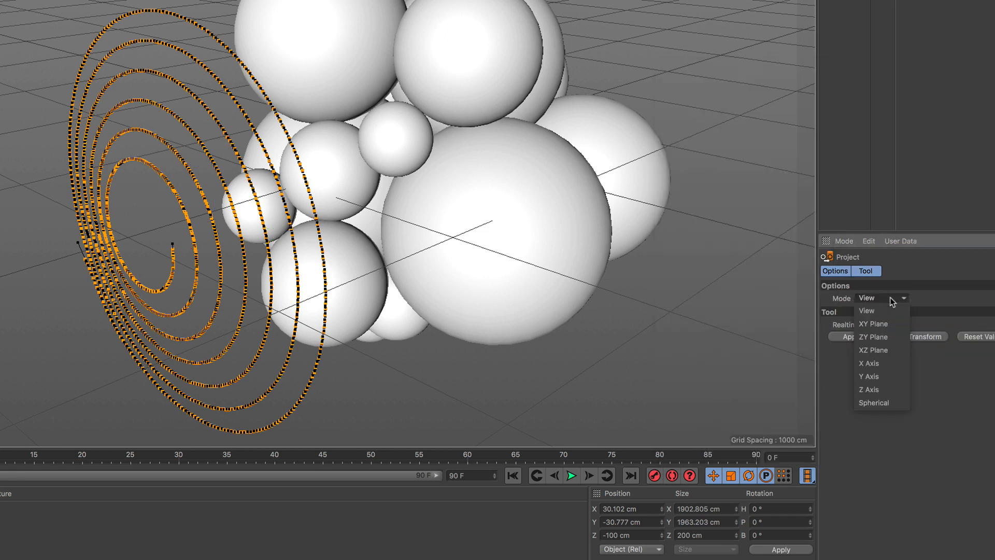
pyautogui.click(880, 324)
pyautogui.click(852, 337)
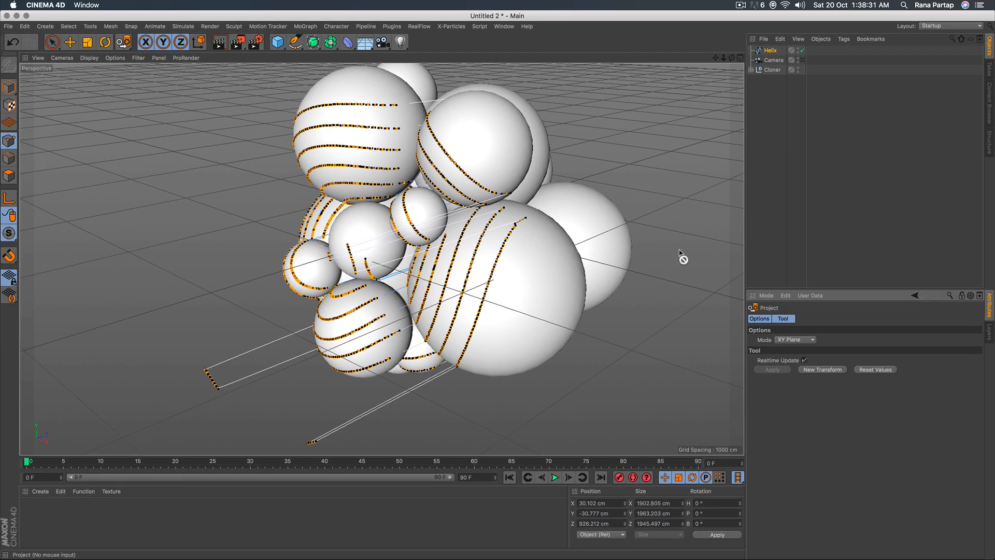
pyautogui.click(801, 60)
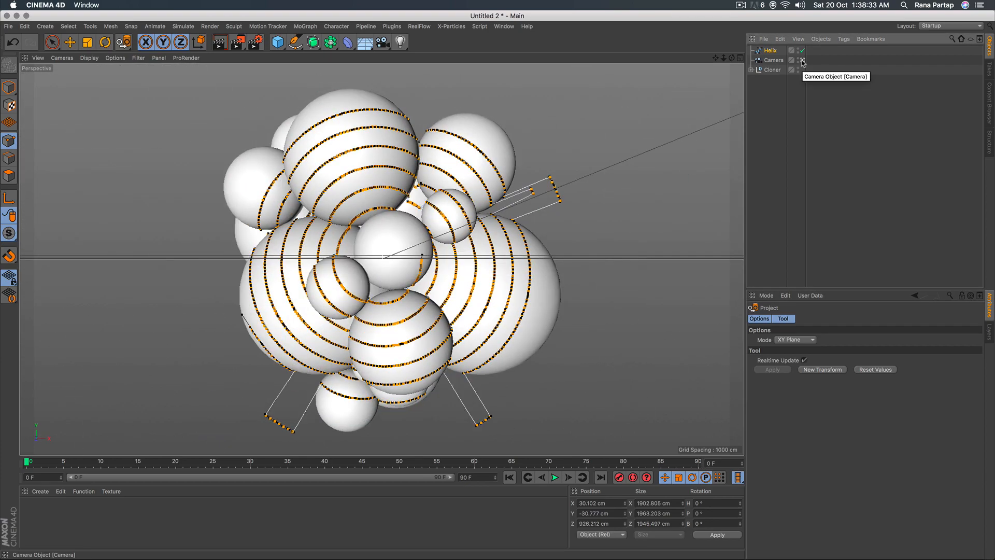
pyautogui.click(802, 60)
# Step: Select the stray spline points lying off the spheres from a side view with Rectangle Selection and delete them
pyautogui.keyDown('alt'); pyautogui.moveTo(426, 257); pyautogui.dragTo(428, 233, button='right'); pyautogui.keyUp('alt')
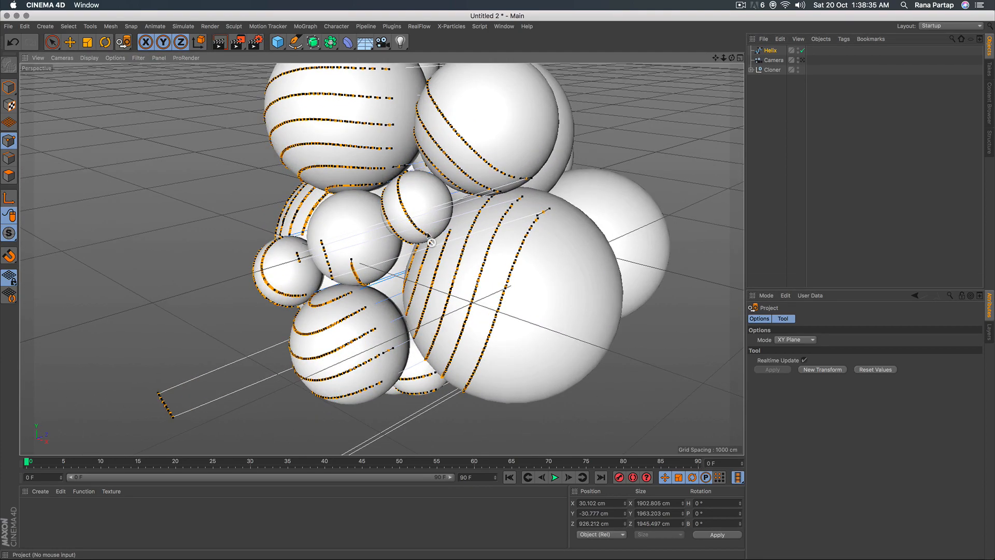
pyautogui.keyDown('alt'); pyautogui.moveTo(432, 258); pyautogui.dragTo(557, 233); pyautogui.keyUp('alt')
pyautogui.keyDown('alt'); pyautogui.moveTo(351, 255); pyautogui.dragTo(397, 222, button='right'); pyautogui.keyUp('alt')
pyautogui.keyDown('alt'); pyautogui.moveTo(327, 236); pyautogui.dragTo(260, 311); pyautogui.keyUp('alt')
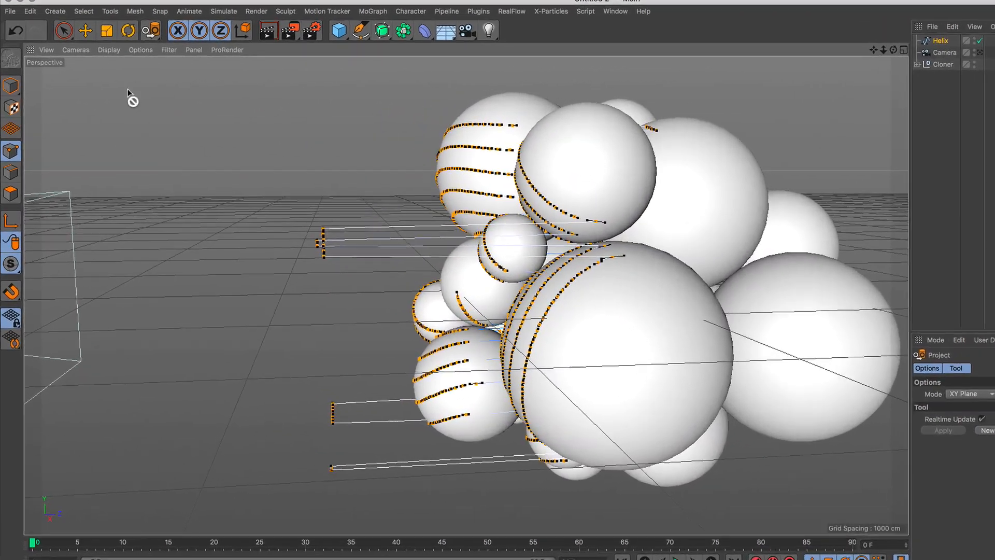
pyautogui.moveTo(52, 42); pyautogui.dragTo(131, 74)
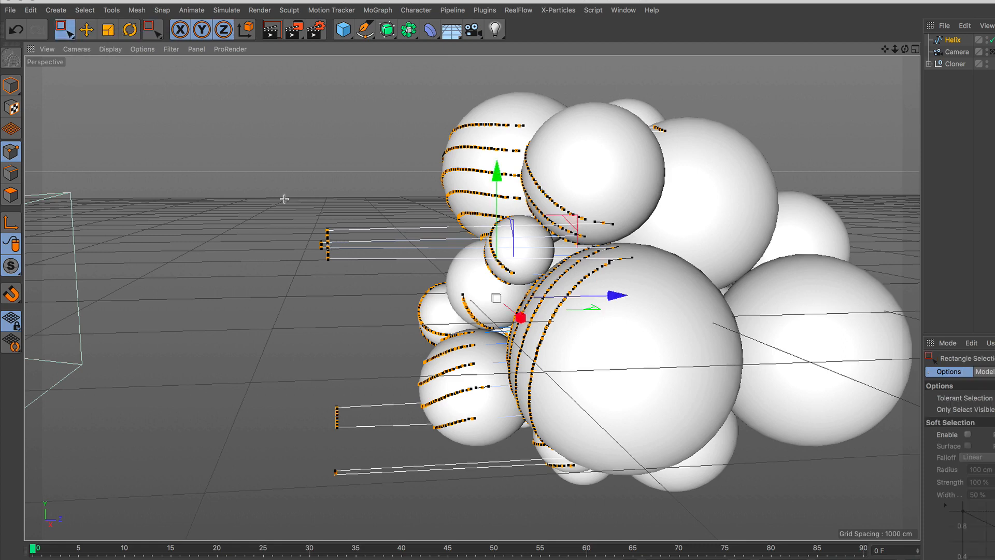
pyautogui.moveTo(284, 199); pyautogui.dragTo(354, 509)
pyautogui.press('Delete')
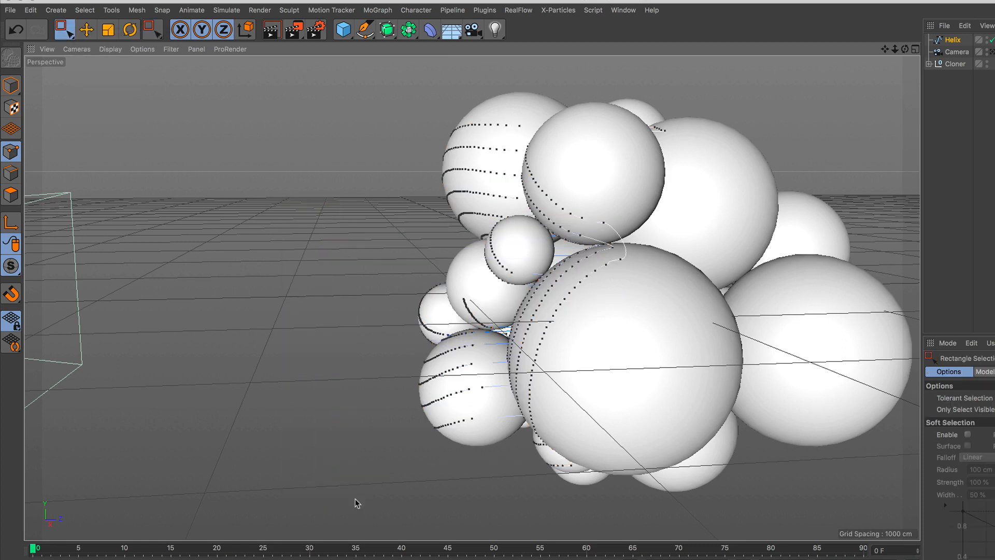
# Step: Inspect the cleaned-up spline around the spheres, return to the camera view and switch to Live Selection
pyautogui.keyDown('alt'); pyautogui.moveTo(394, 354); pyautogui.dragTo(703, 339); pyautogui.keyUp('alt')
pyautogui.keyDown('alt'); pyautogui.moveTo(568, 293); pyautogui.dragTo(407, 277); pyautogui.keyUp('alt')
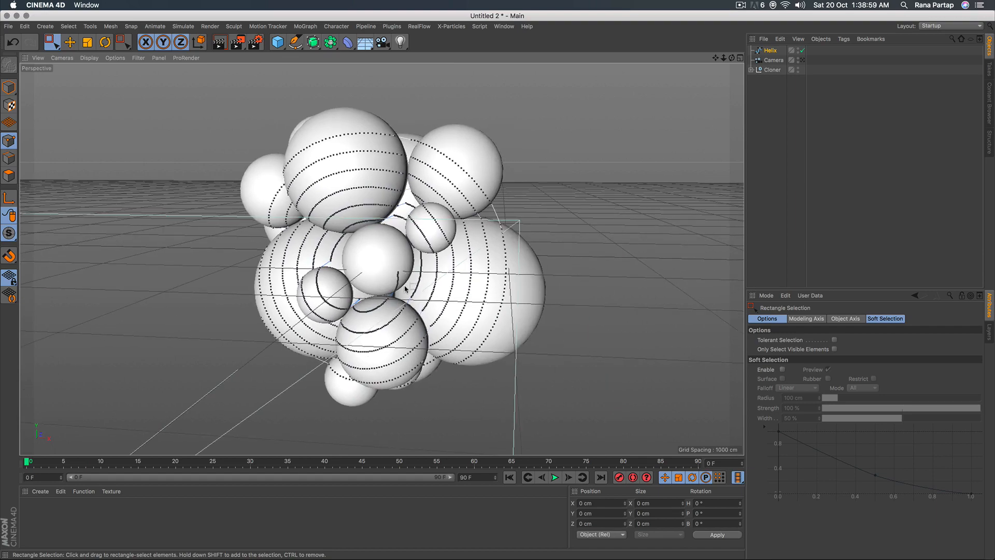
pyautogui.scroll(3, 406, 289)
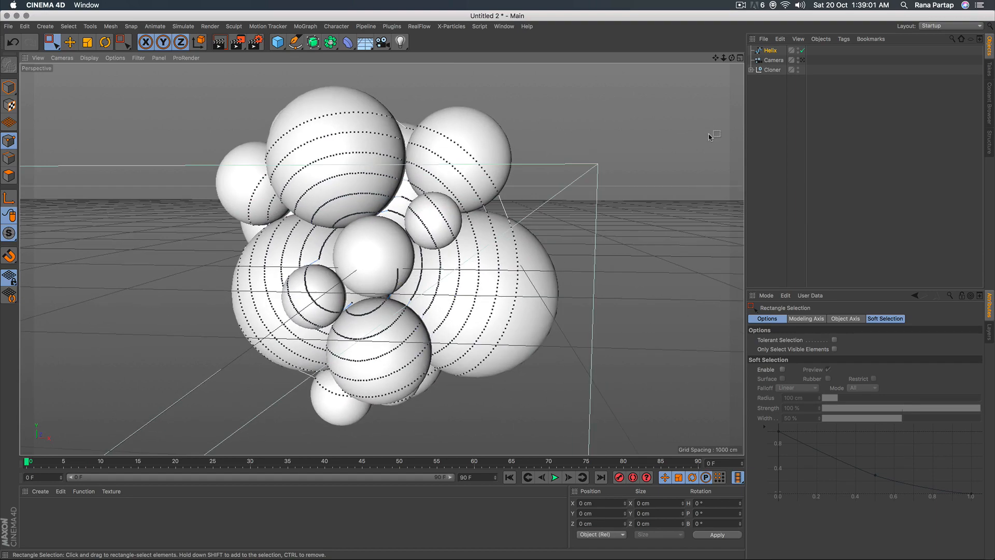
pyautogui.keyDown('alt'); pyautogui.moveTo(539, 179); pyautogui.dragTo(429, 233); pyautogui.keyUp('alt')
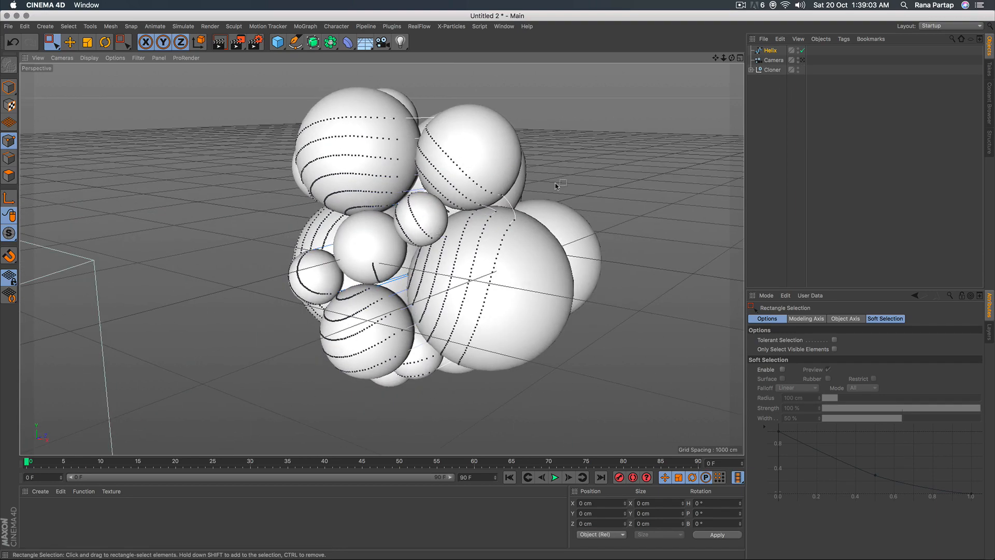
pyautogui.click(802, 61)
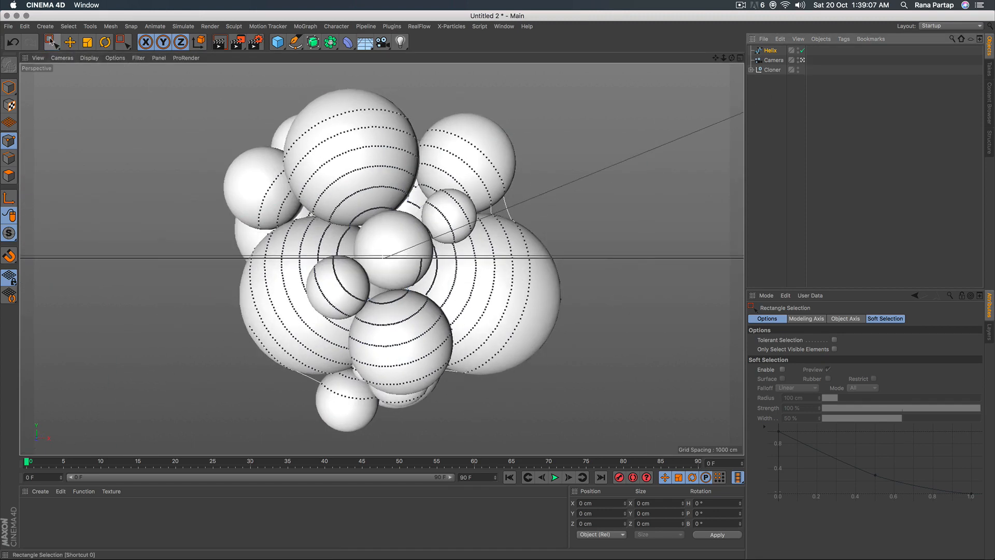
pyautogui.moveTo(52, 41); pyautogui.dragTo(83, 59)
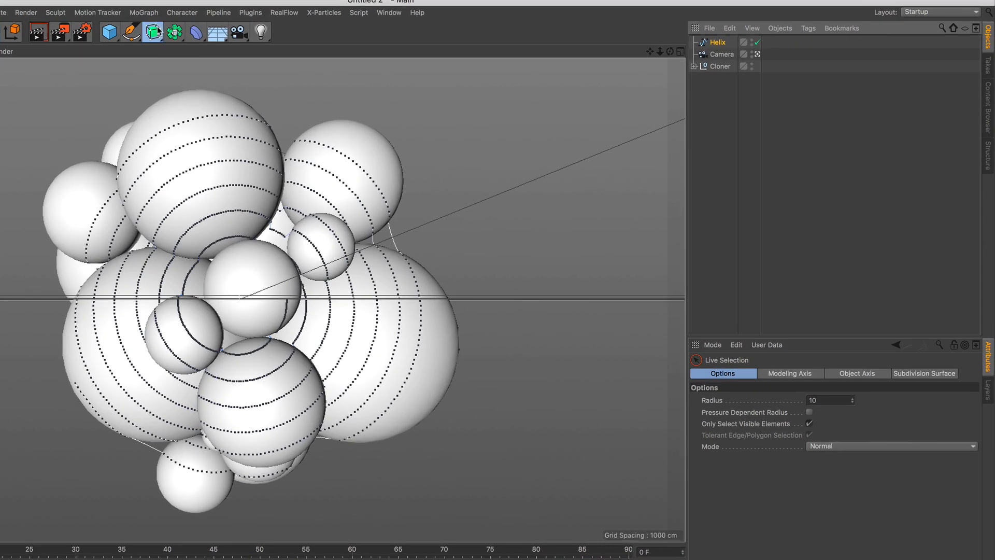
# Step: Add a Sweep object and a Circle spline, and nest the Circle and the Helix under the Sweep
pyautogui.moveTo(270, 40); pyautogui.dragTo(322, 94)
pyautogui.moveTo(213, 97); pyautogui.dragTo(214, 97)
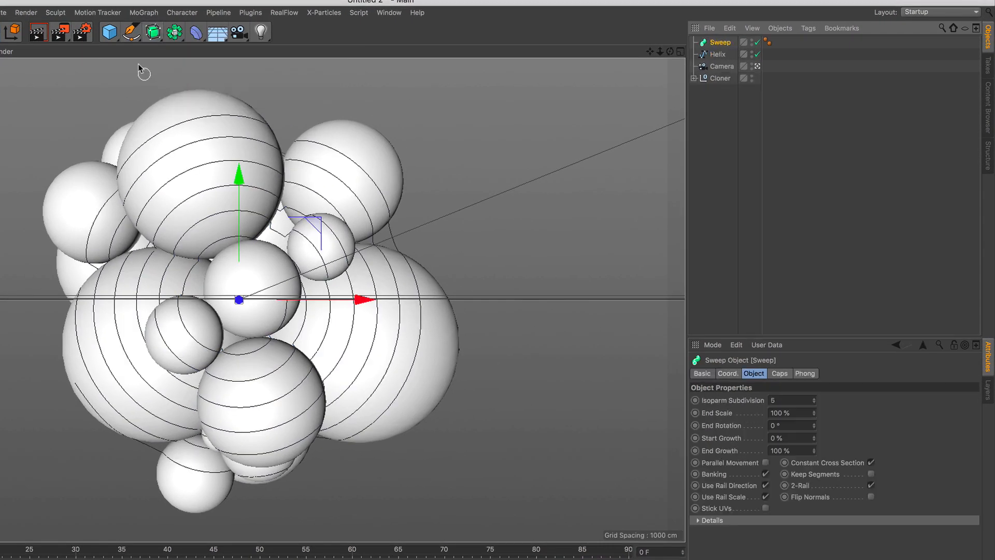
pyautogui.moveTo(132, 32); pyautogui.dragTo(240, 70)
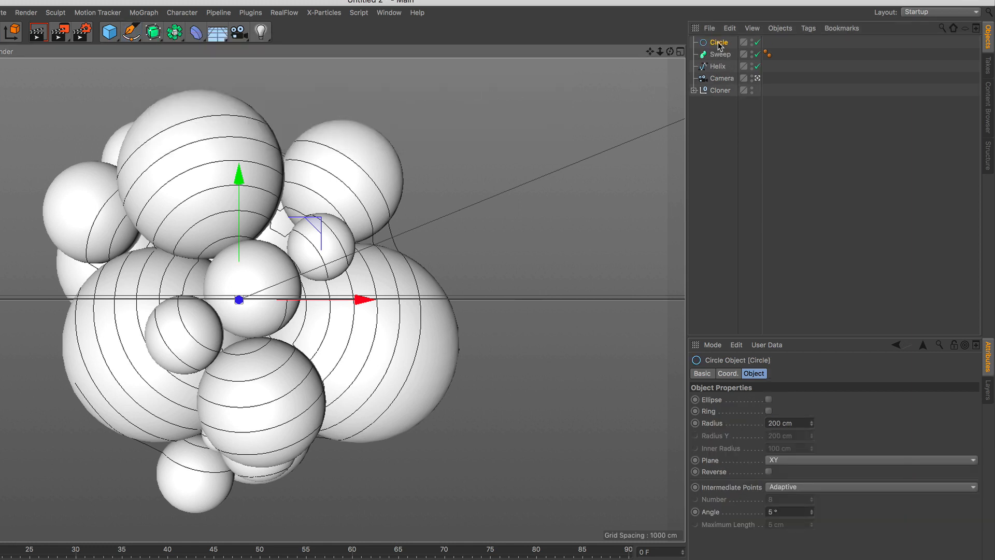
pyautogui.moveTo(719, 46)
pyautogui.mouseDown()
pyautogui.moveTo(720, 61)
pyautogui.moveTo(726, 51)
pyautogui.mouseUp()
pyautogui.click(724, 67)
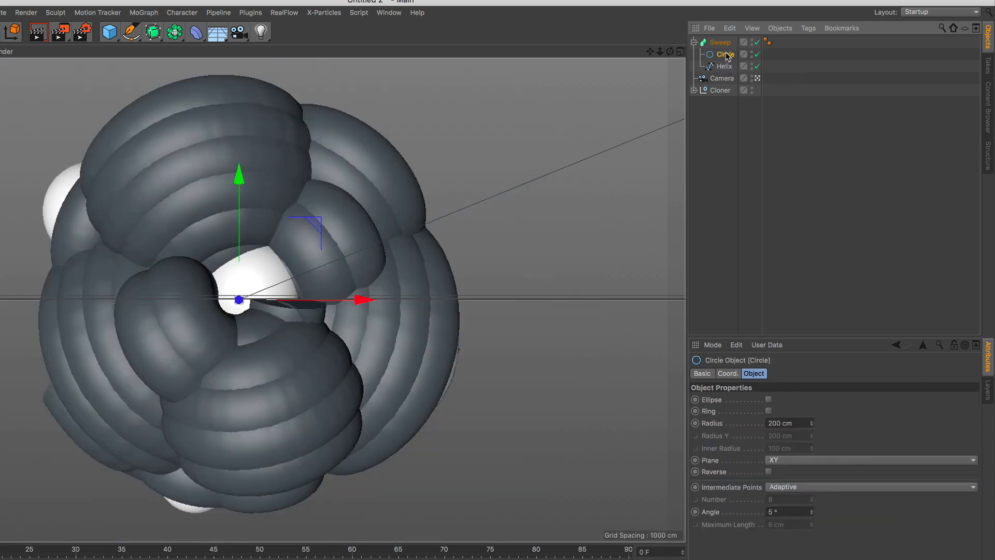
# Step: Set the circle profile's radius to 12 cm to thin the swept line around the spheres
pyautogui.moveTo(808, 423); pyautogui.dragTo(798, 451)
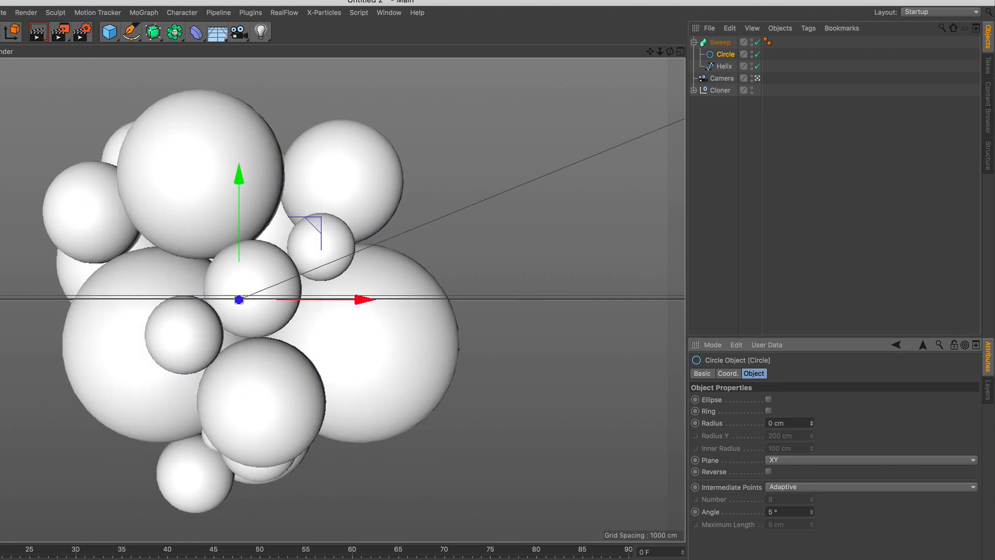
pyautogui.click(811, 419)
pyautogui.click(811, 420)
pyautogui.click(812, 420)
pyautogui.click(812, 420)
pyautogui.click(812, 420)
pyautogui.click(811, 420)
pyautogui.click(811, 420)
pyautogui.click(812, 420)
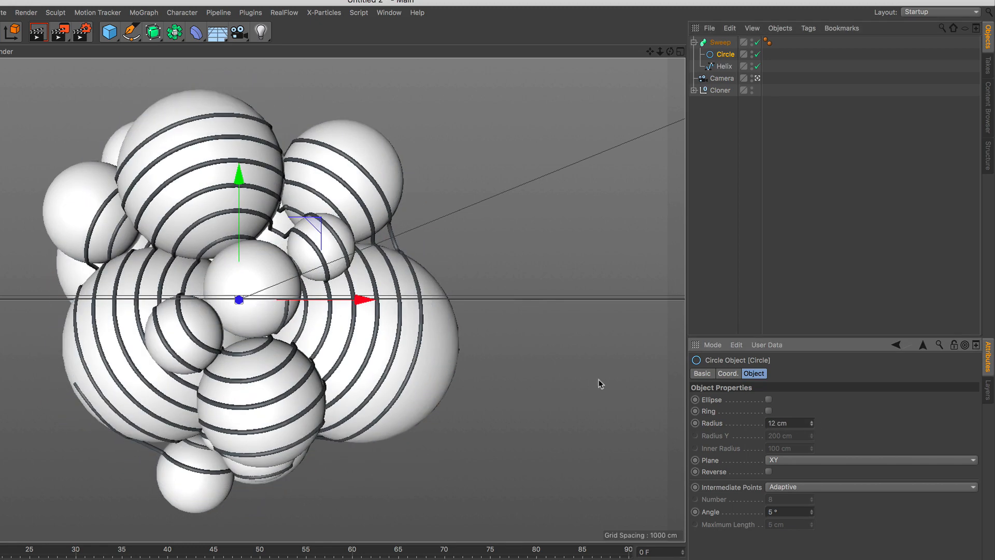
pyautogui.keyDown('alt'); pyautogui.moveTo(236, 296); pyautogui.dragTo(269, 192, button='right'); pyautogui.keyUp('alt')
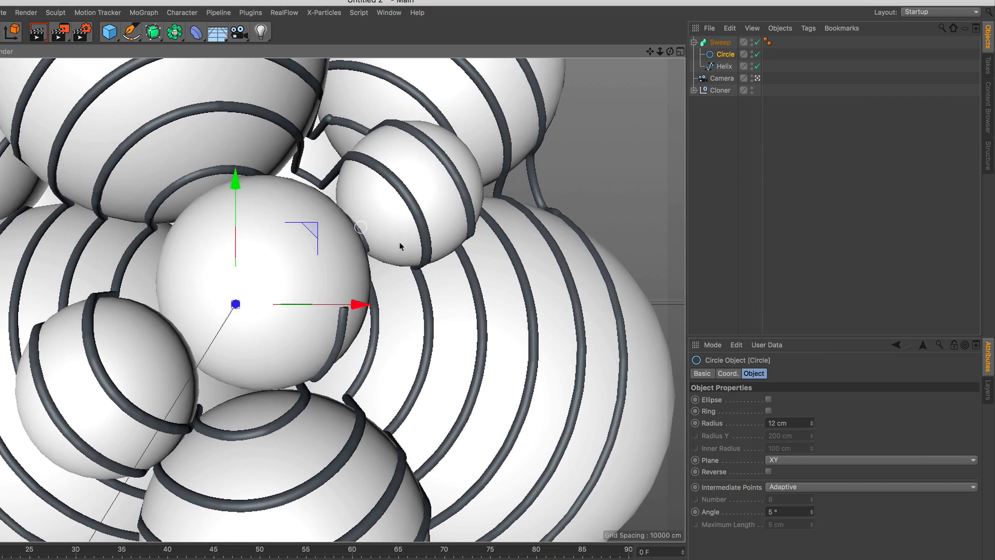
# Step: Taper the Sweep by reshaping its Scale detail curve, lowering the start point slightly and the end point to about 0.4
pyautogui.click(720, 43)
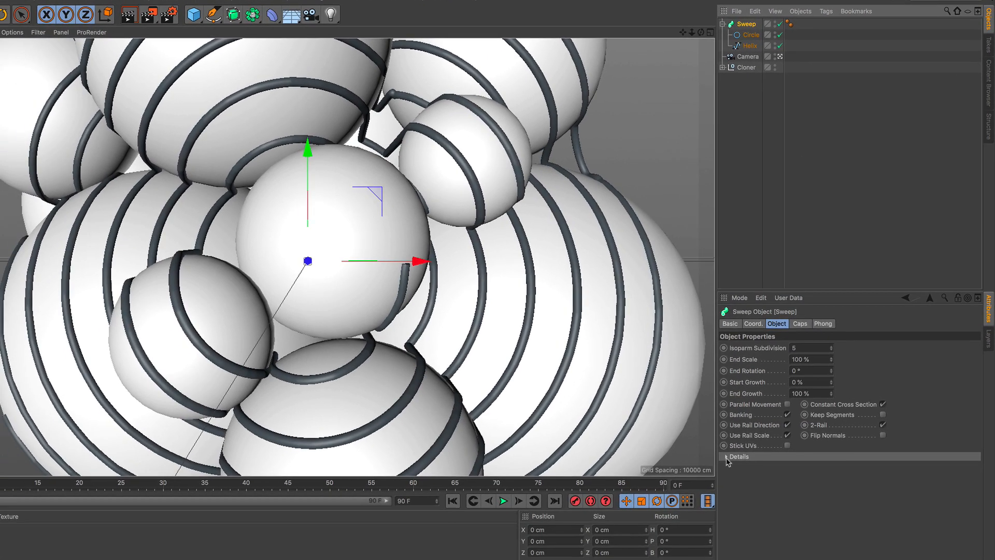
pyautogui.click(727, 457)
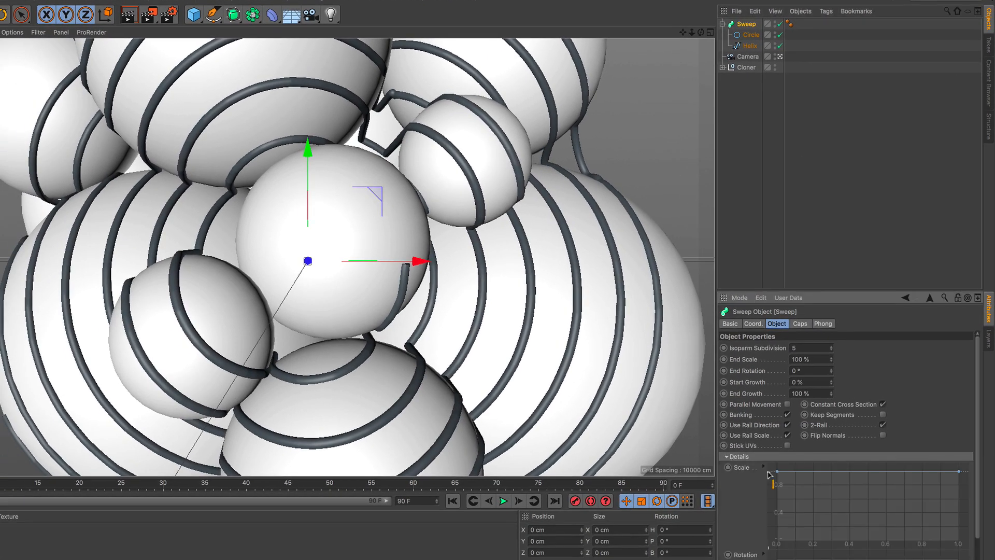
pyautogui.moveTo(777, 473)
pyautogui.mouseDown()
pyautogui.moveTo(776, 484)
pyautogui.moveTo(774, 473)
pyautogui.mouseUp()
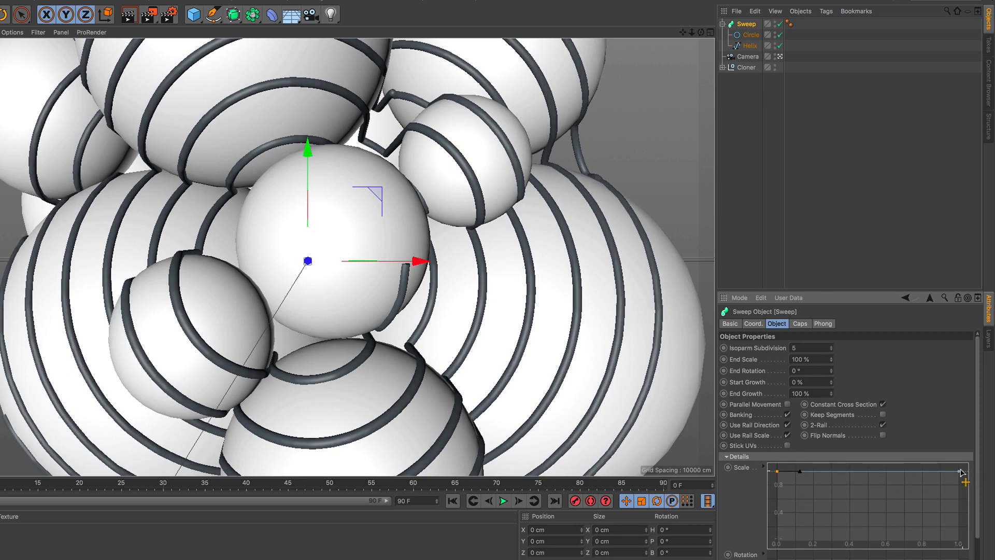
pyautogui.moveTo(962, 472); pyautogui.dragTo(959, 513)
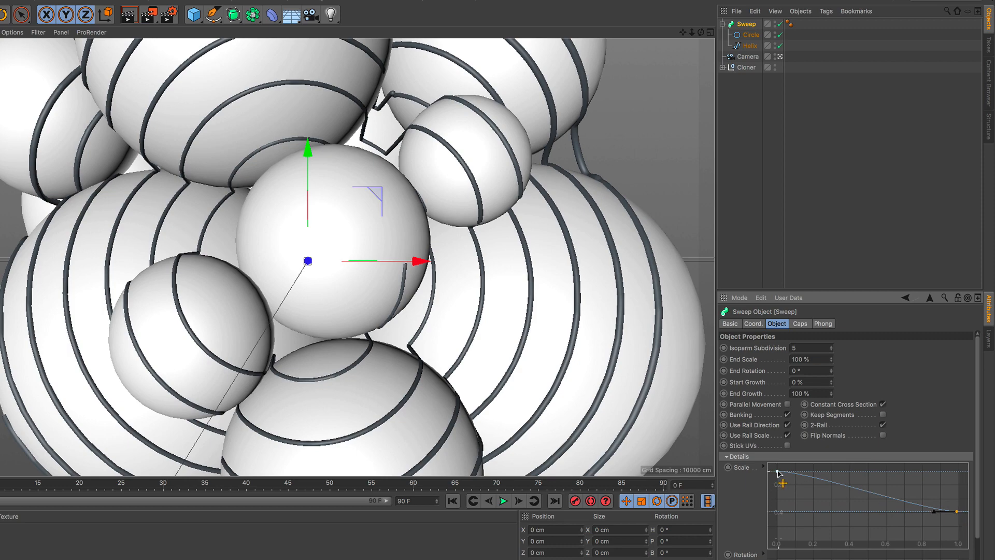
pyautogui.moveTo(777, 472); pyautogui.dragTo(777, 481)
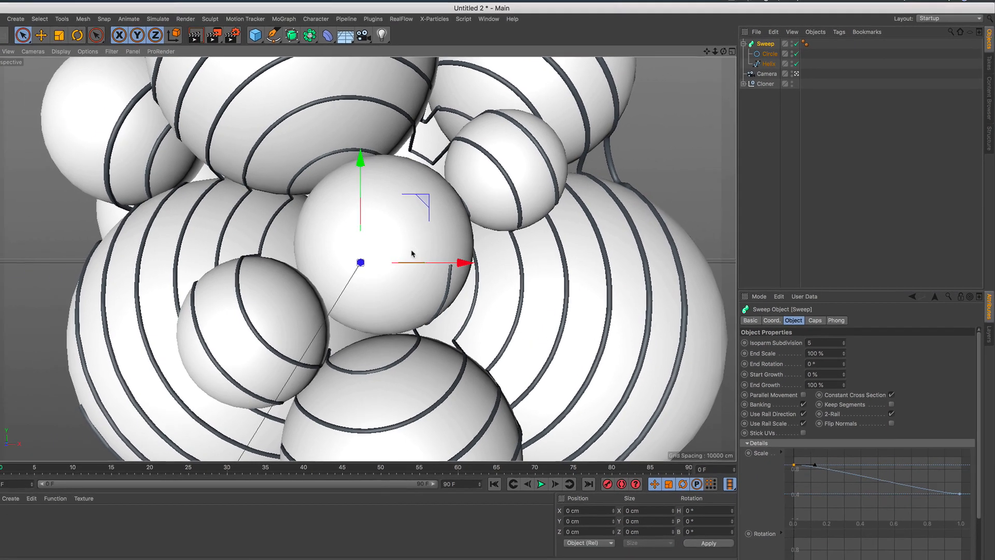
# Step: Frame the whole sphere cluster and render a preview of it in the viewport
pyautogui.keyDown('alt'); pyautogui.moveTo(363, 248); pyautogui.dragTo(336, 377, button='right'); pyautogui.keyUp('alt')
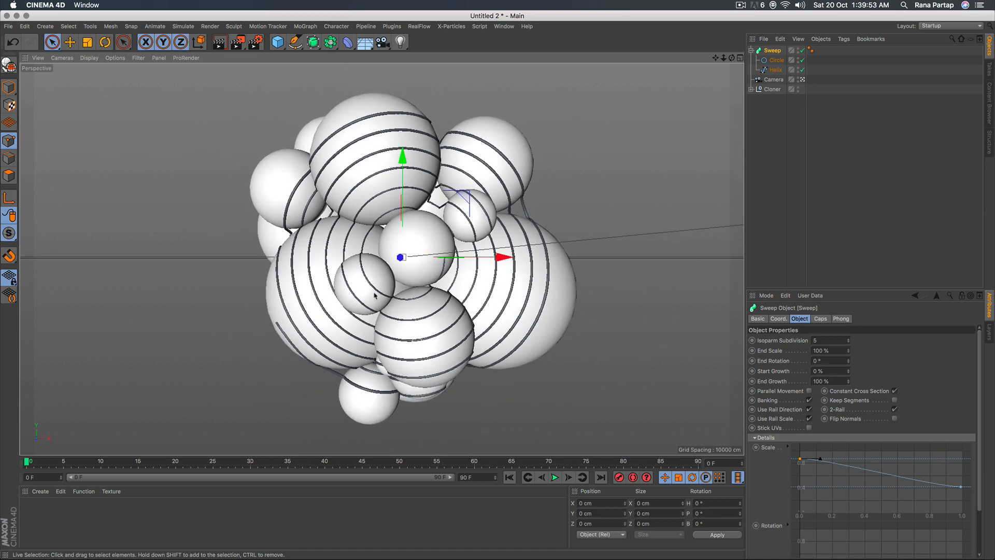
pyautogui.click(219, 41)
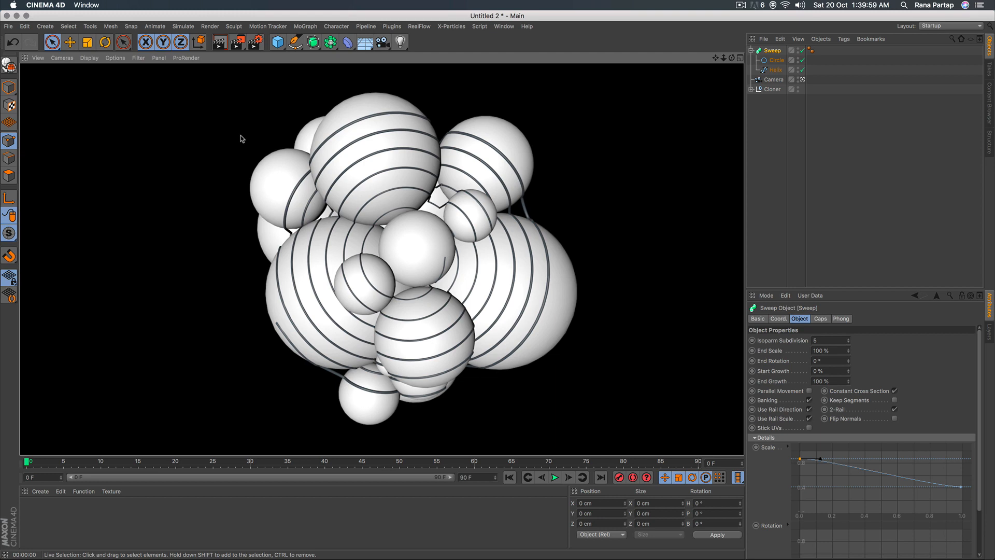
pyautogui.click(52, 42)
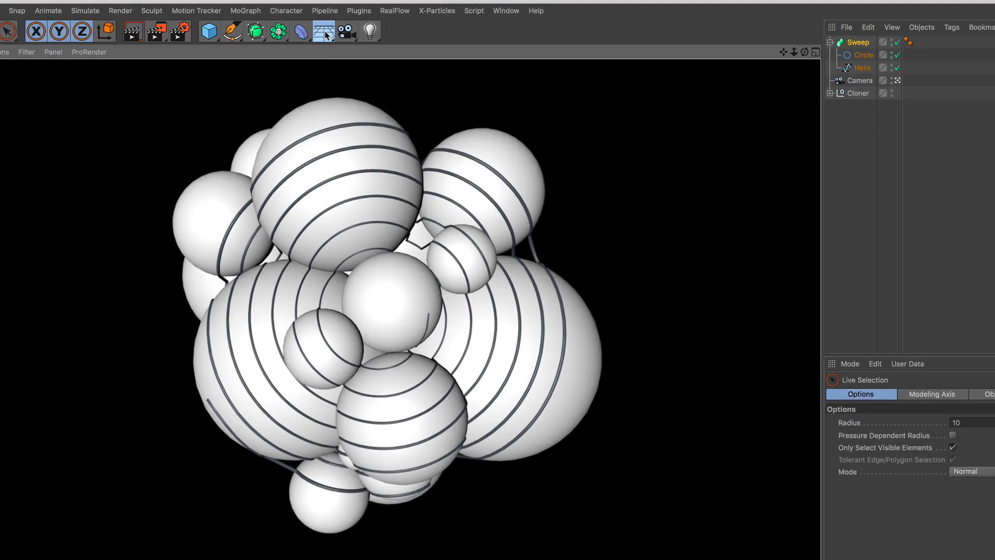
# Step: Add a Floor object and lower it to just beneath the sphere cluster
pyautogui.click(362, 42)
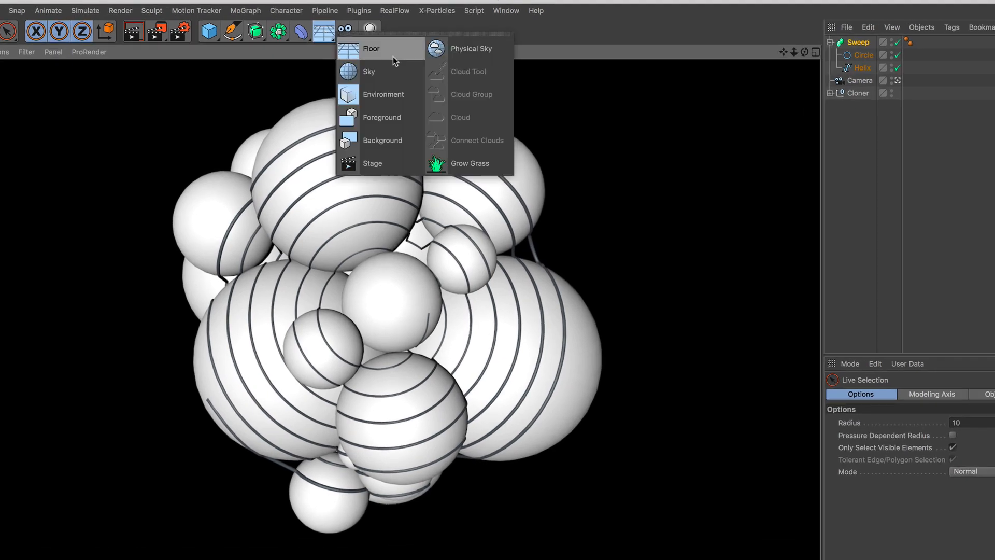
pyautogui.click(393, 57)
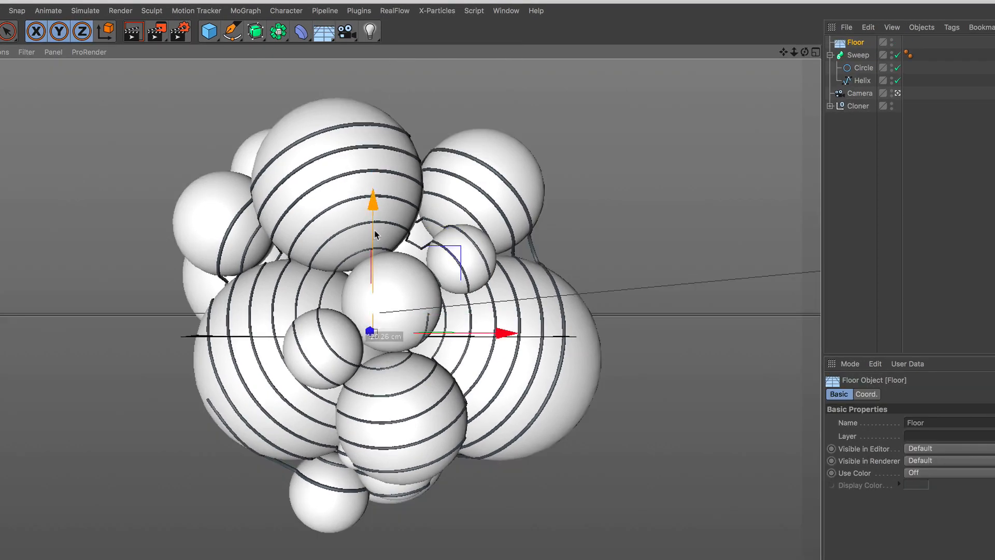
pyautogui.moveTo(376, 235); pyautogui.dragTo(356, 405)
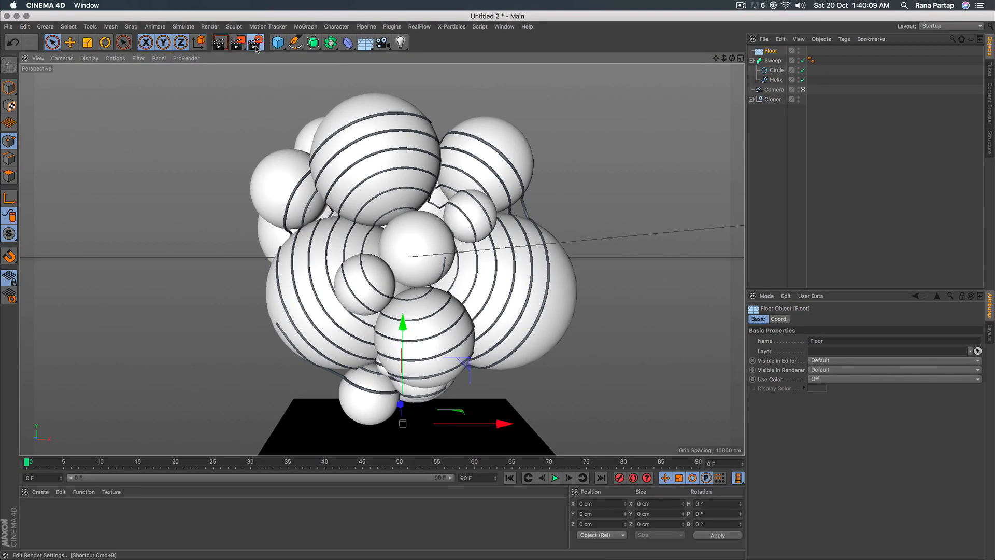
# Step: Add the Ambient Occlusion effect to the render settings and close them
pyautogui.click(179, 31)
pyautogui.moveTo(232, 22); pyautogui.dragTo(414, 145)
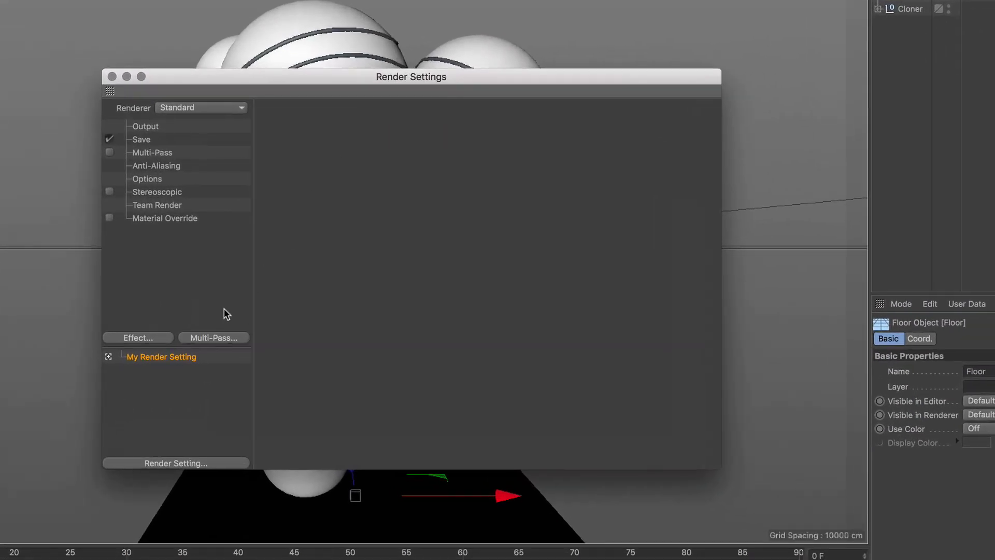
pyautogui.click(138, 340)
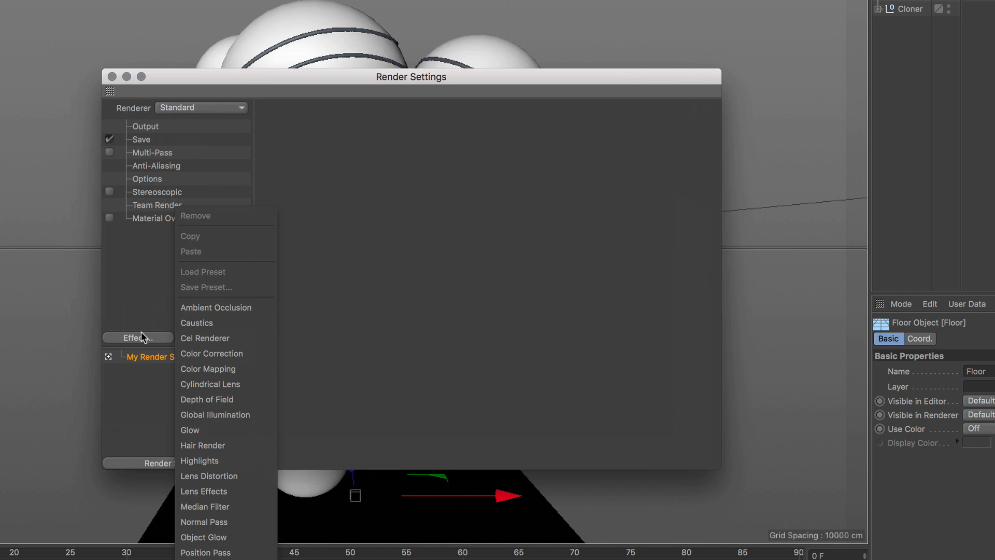
pyautogui.click(237, 310)
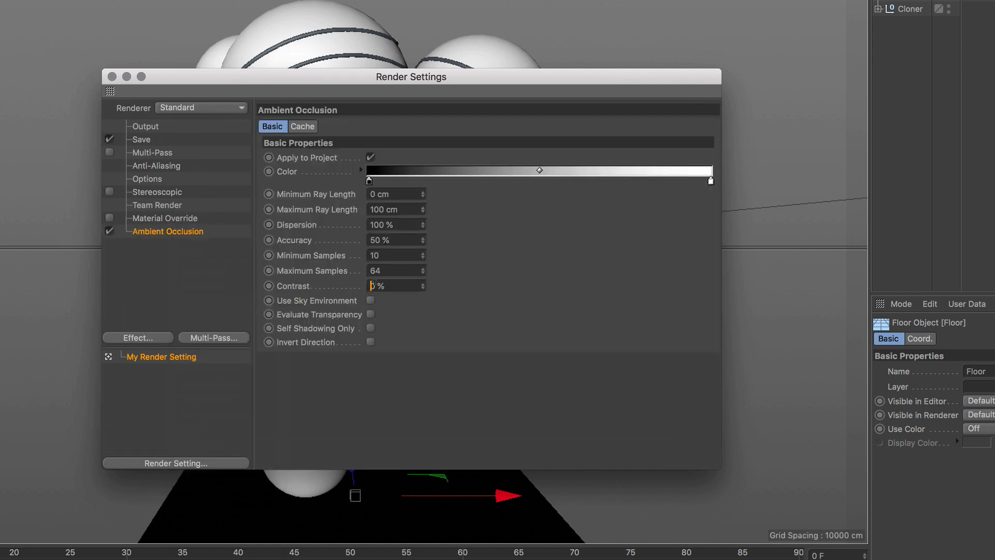
pyautogui.press('Return')
pyautogui.click(111, 77)
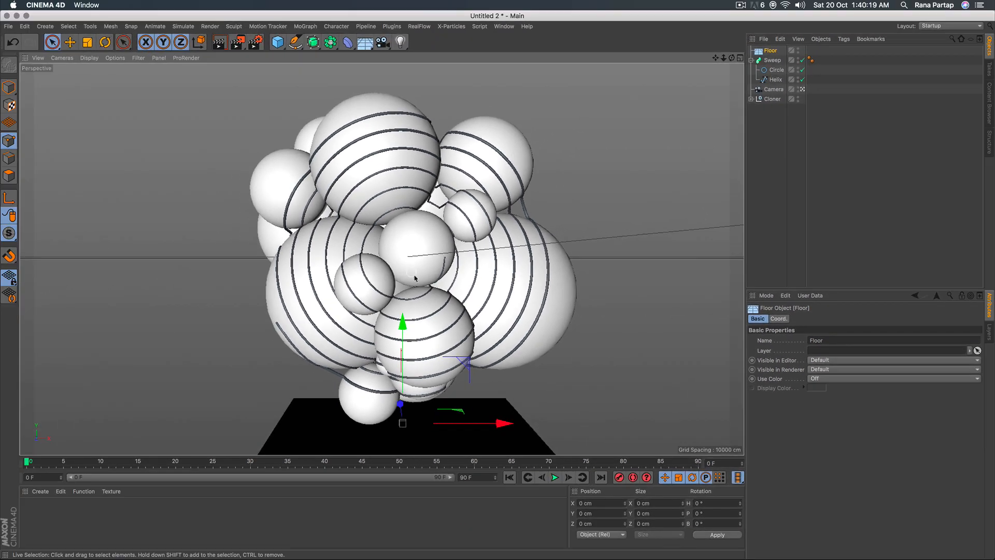
# Step: Render the scene to the Picture Viewer, enlarge the image to about 174 % to examine the shading, and close it
pyautogui.click(237, 42)
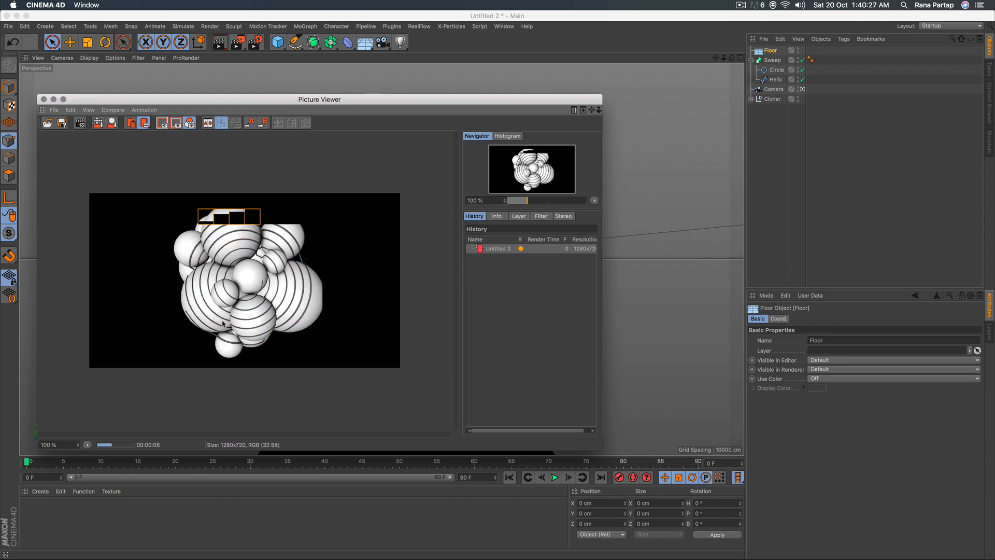
pyautogui.moveTo(443, 102); pyautogui.dragTo(517, 105)
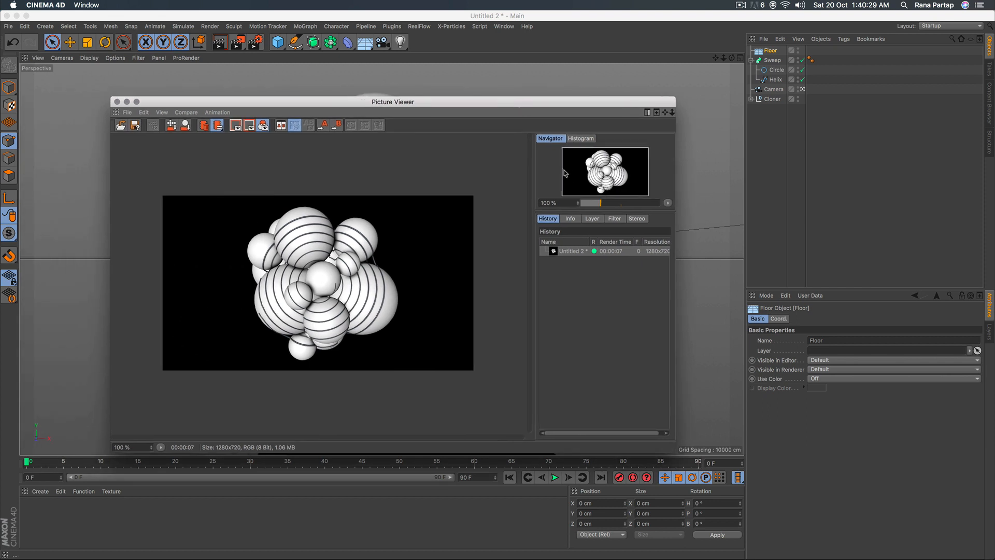
pyautogui.moveTo(598, 202); pyautogui.dragTo(607, 205)
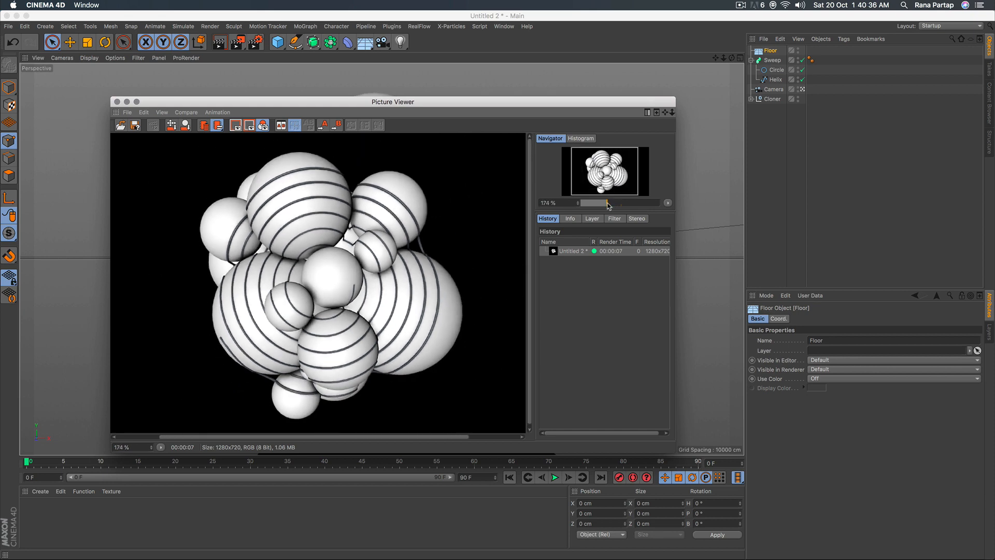
pyautogui.click(118, 101)
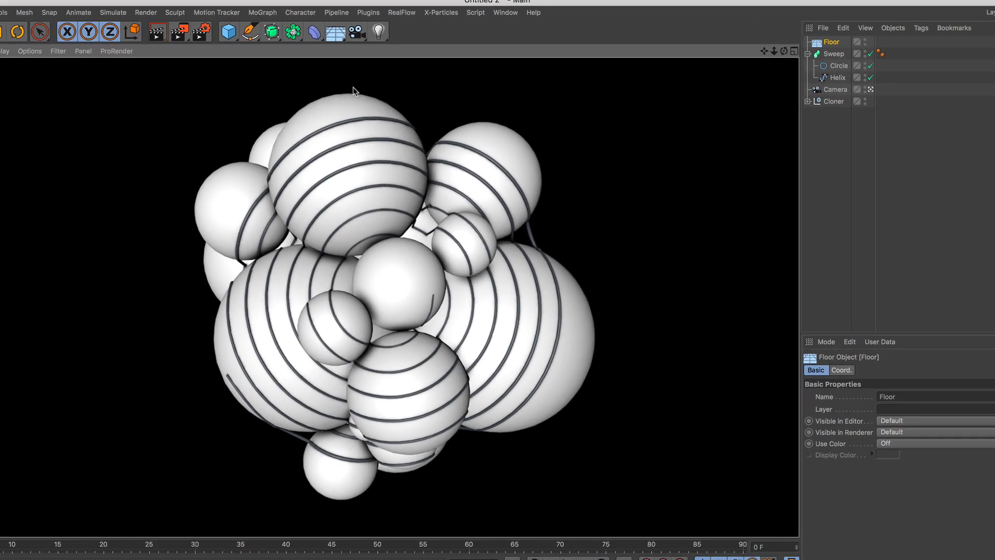
# Step: Add a Sky object to the scene and create a new material for the background
pyautogui.click(365, 42)
pyautogui.click(387, 69)
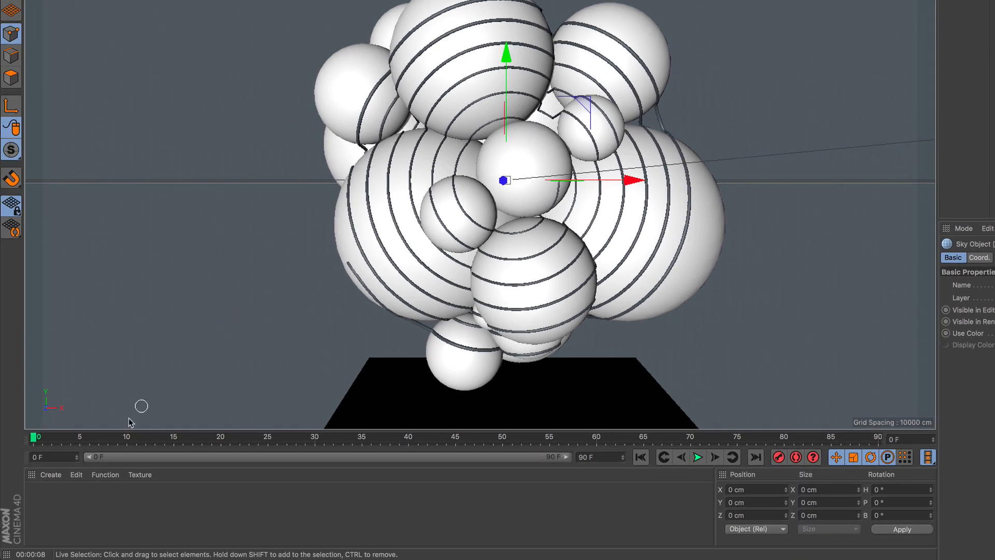
pyautogui.click(50, 475)
pyautogui.click(95, 366)
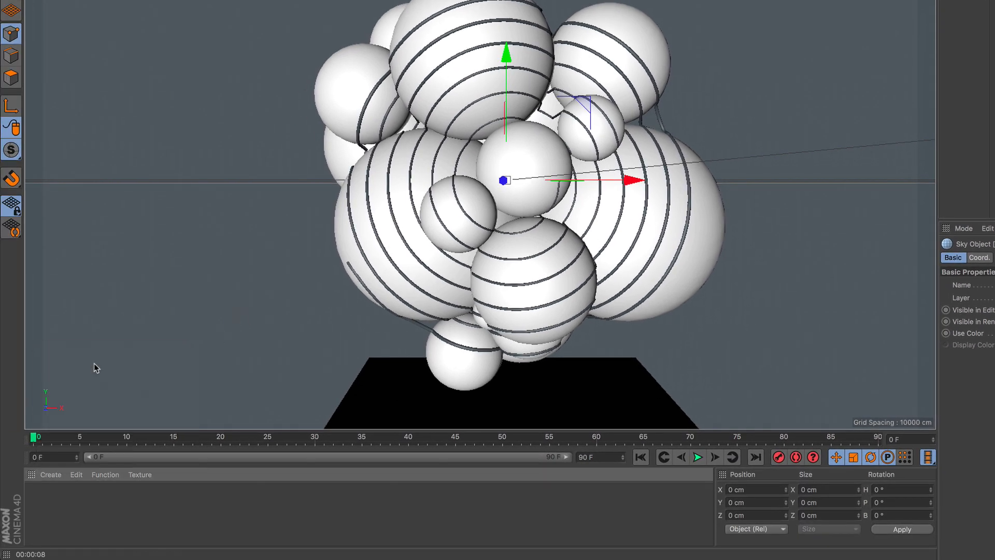
# Step: Load a Gradient shader as the new material's color texture and open its shader properties
pyautogui.doubleClick(39, 496)
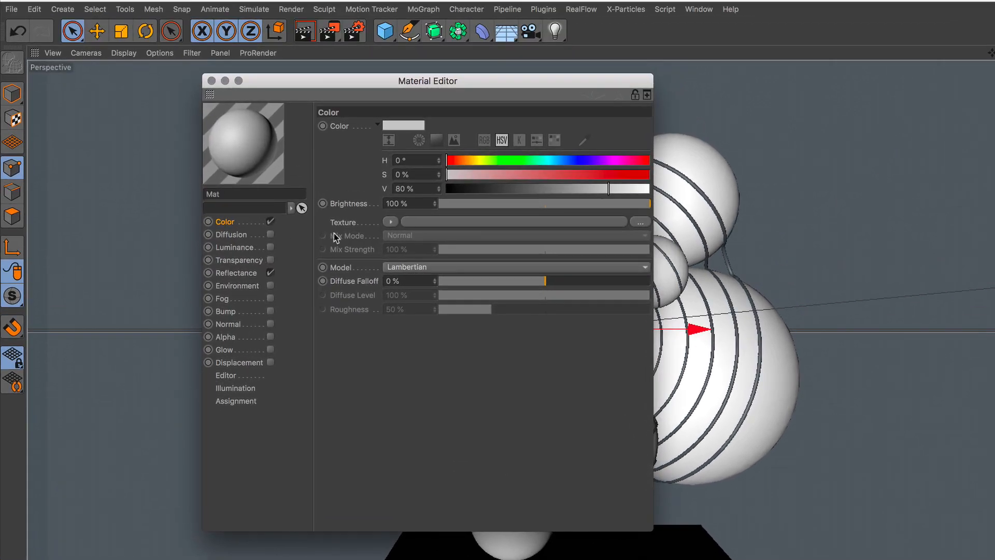
pyautogui.click(390, 223)
pyautogui.click(418, 371)
pyautogui.click(540, 223)
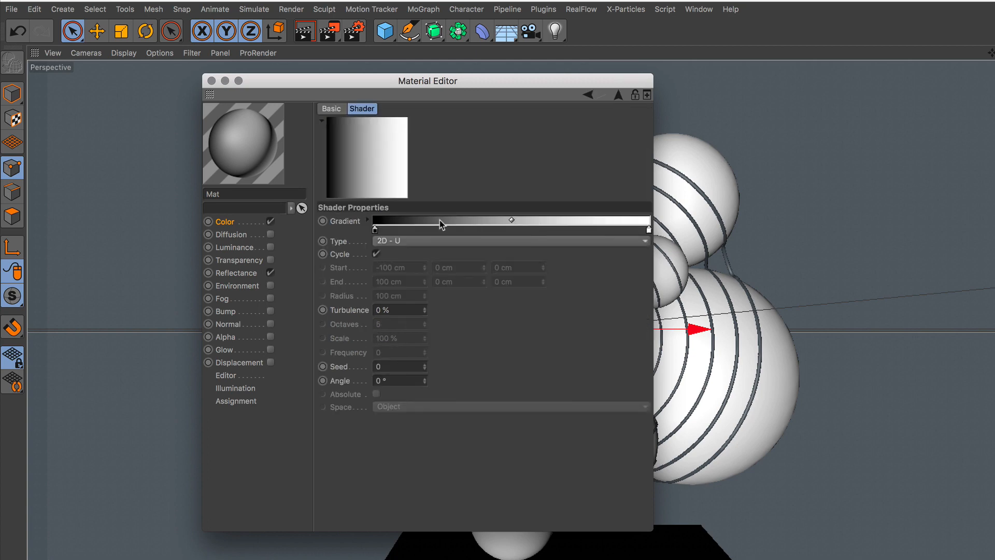
# Step: Recolour the gradient's black knot to a very light grey and its white knot to a mid grey
pyautogui.doubleClick(375, 228)
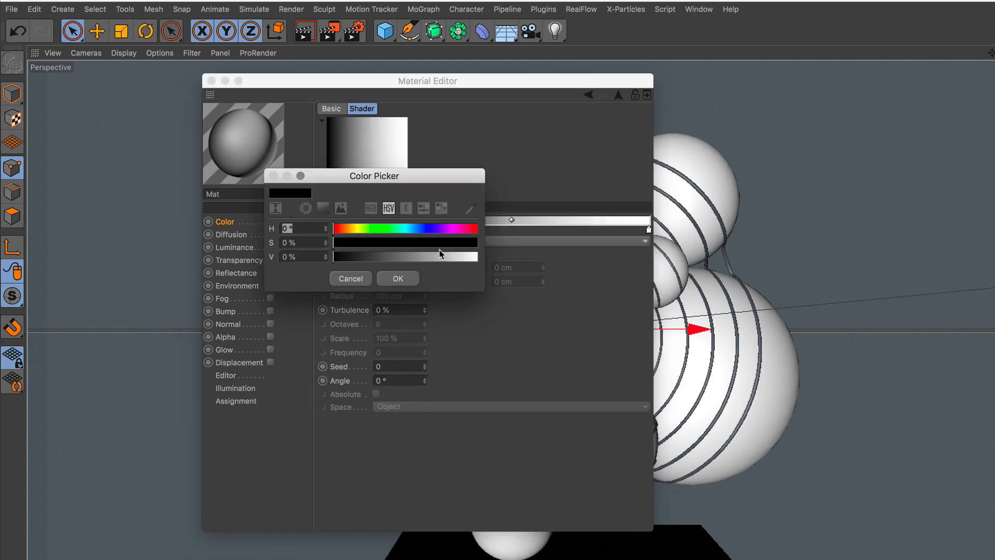
pyautogui.moveTo(442, 256); pyautogui.dragTo(458, 260)
pyautogui.click(406, 280)
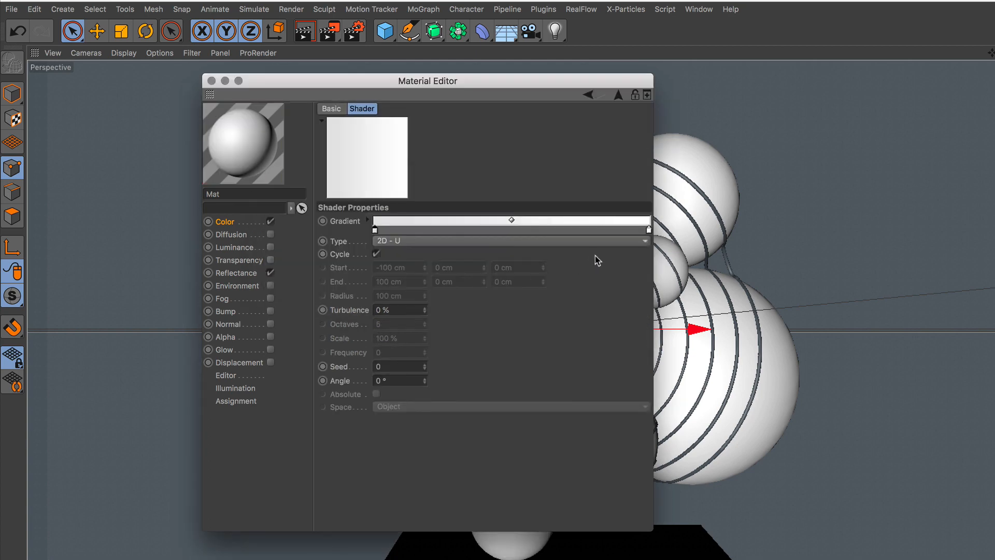
pyautogui.doubleClick(649, 230)
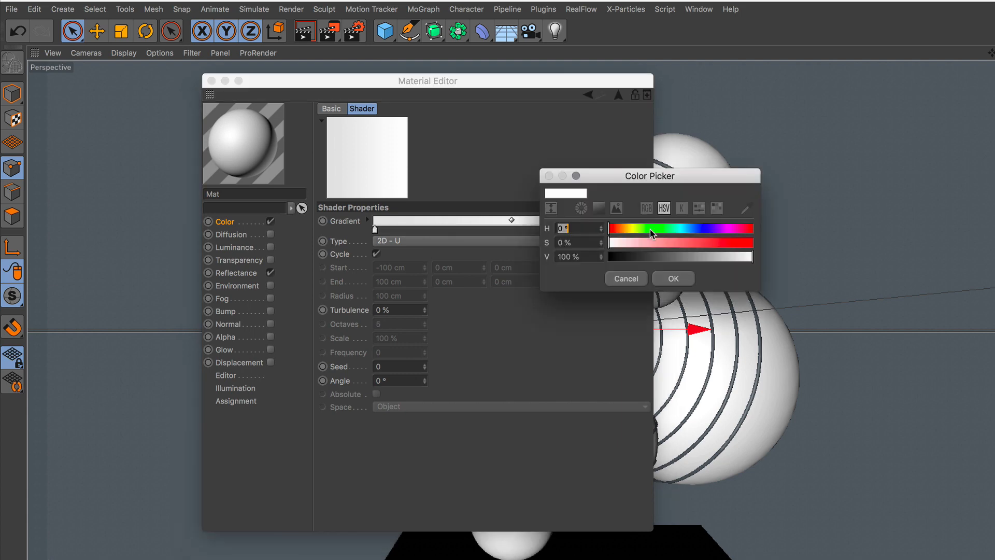
pyautogui.click(681, 257)
pyautogui.click(673, 278)
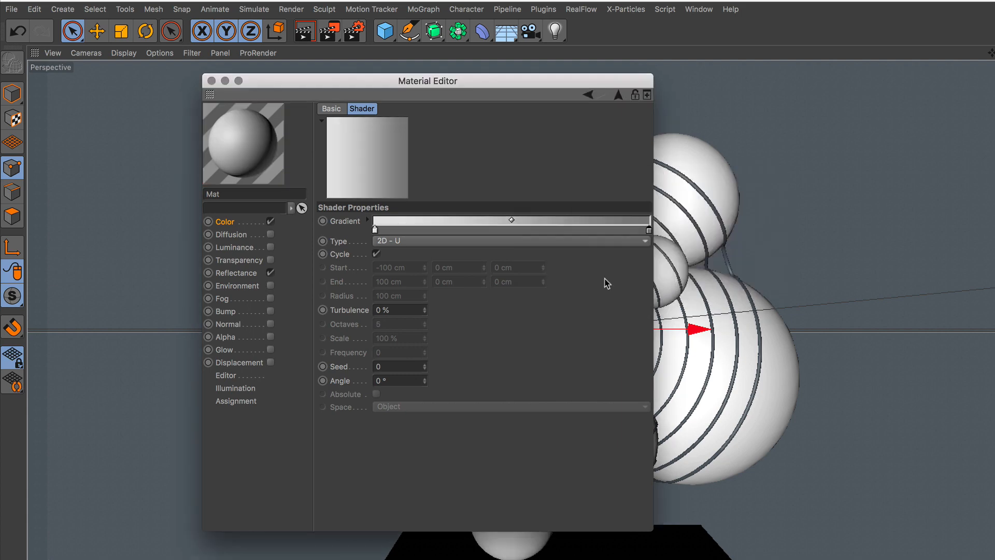
# Step: Set the gradient type to 2D - Circular and apply the material to the Sky and the Floor
pyautogui.click(427, 242)
pyautogui.click(409, 311)
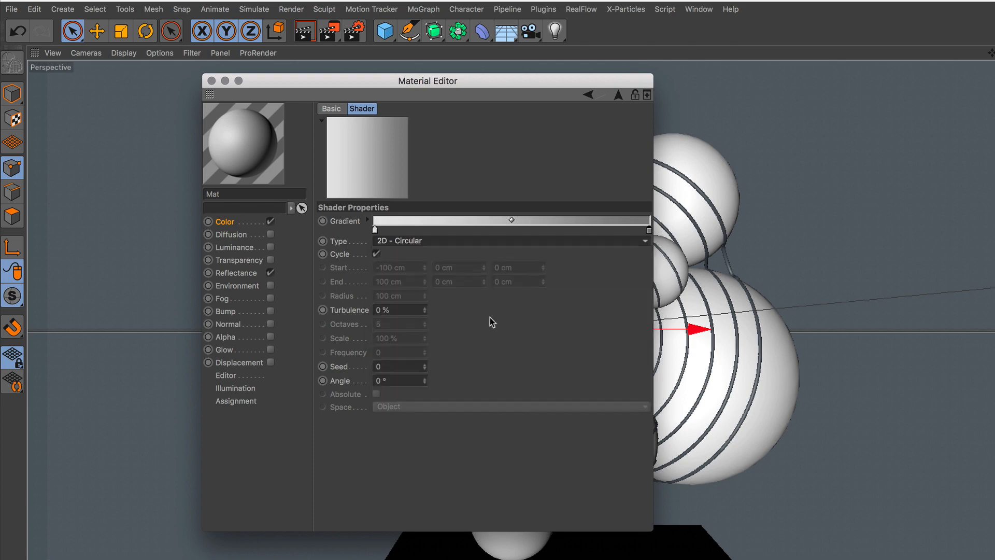
pyautogui.click(211, 82)
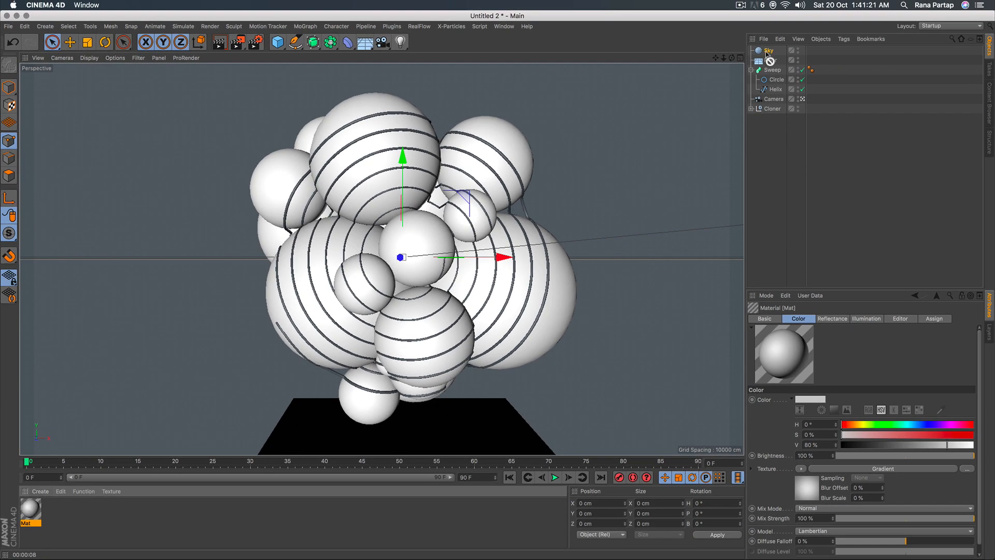
pyautogui.moveTo(767, 53); pyautogui.dragTo(765, 51)
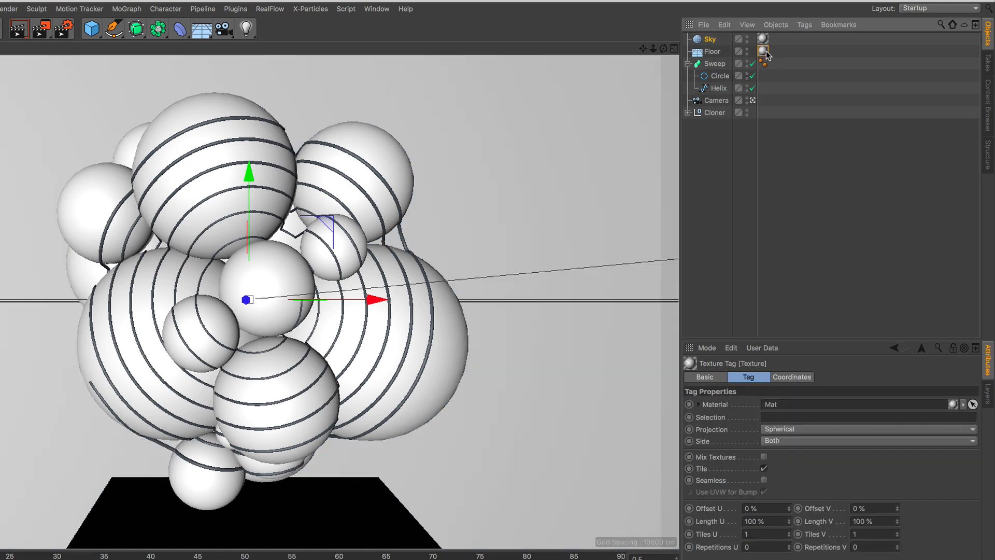
# Step: Add a Compositing tag to the Floor with Compositing Background enabled, and render the view
pyautogui.click(714, 52)
pyautogui.click(804, 25)
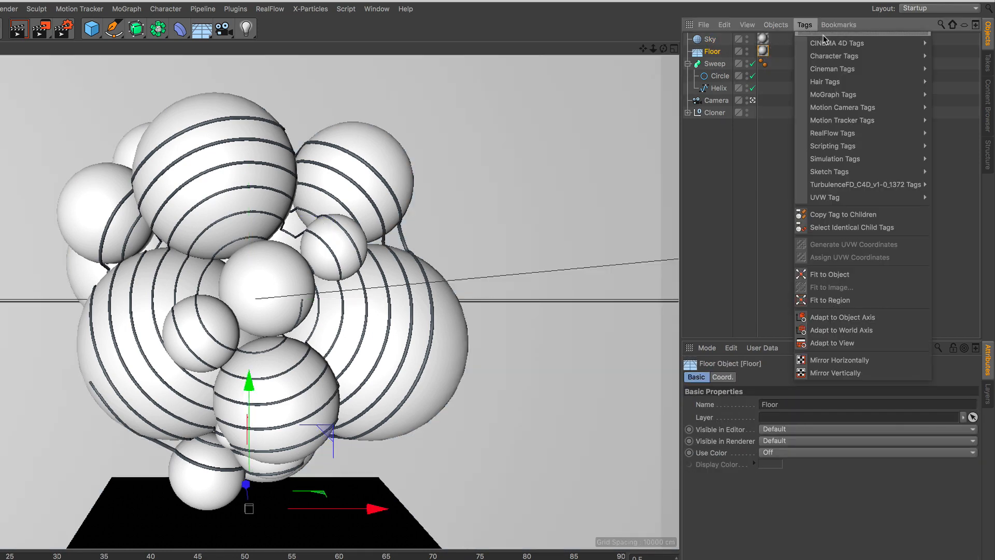
pyautogui.moveTo(829, 44)
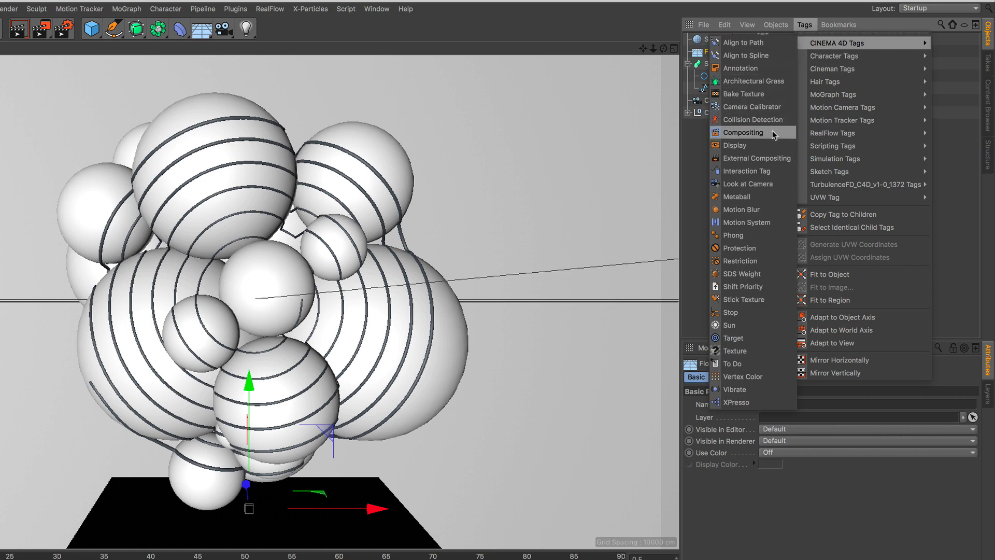
pyautogui.click(743, 133)
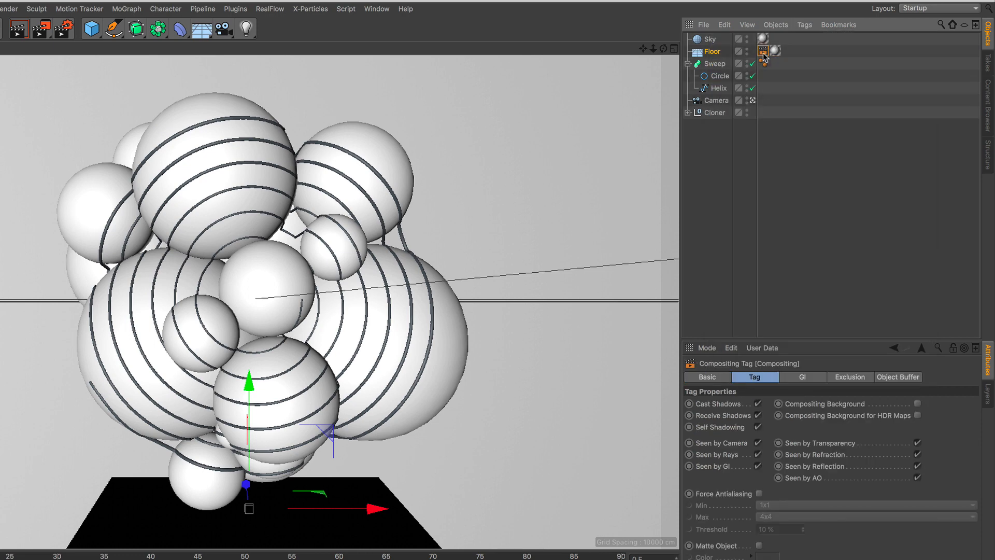
pyautogui.click(758, 377)
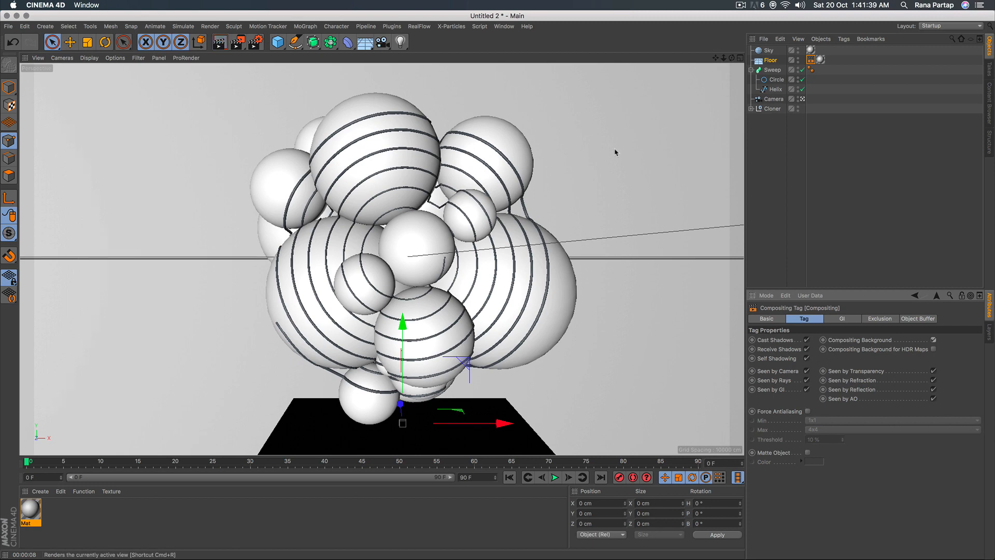
pyautogui.press('super+r')
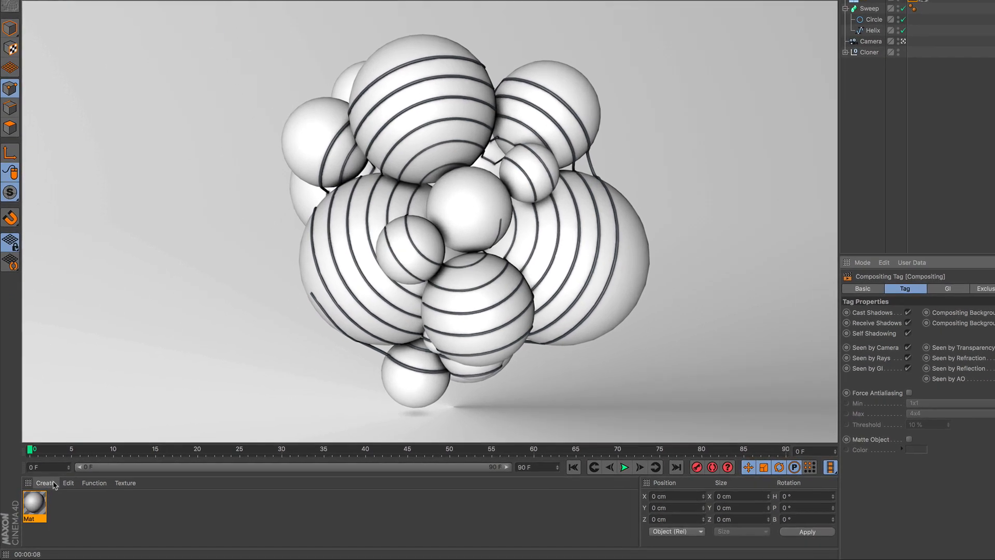
# Step: Load the MercyMat material file from the MercyMaterials folder into the scene's materials
pyautogui.click(48, 491)
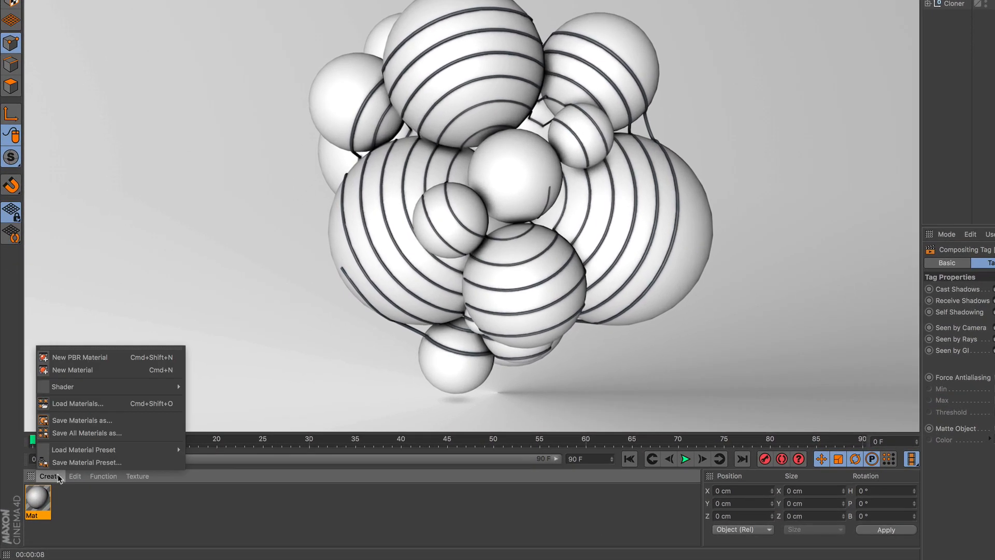
pyautogui.click(88, 404)
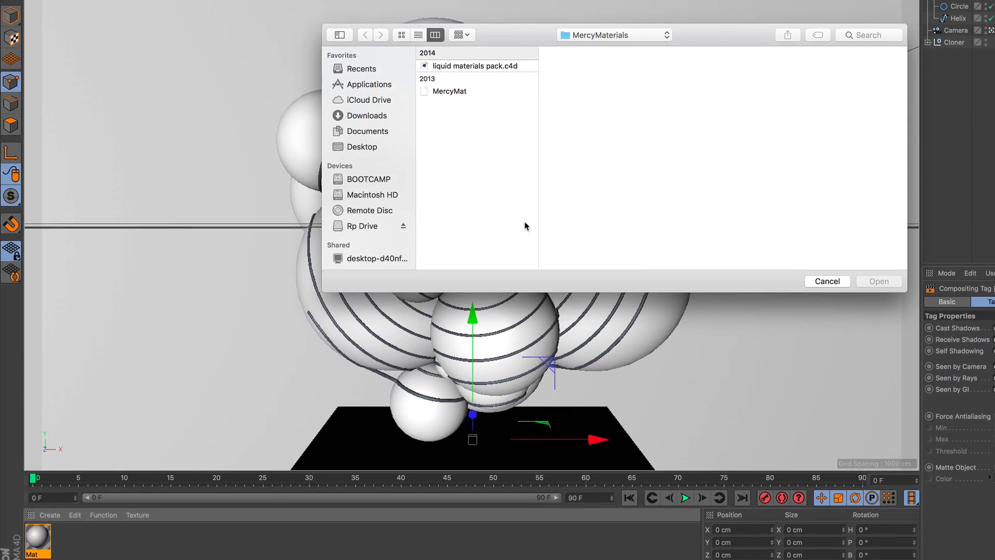
pyautogui.click(450, 100)
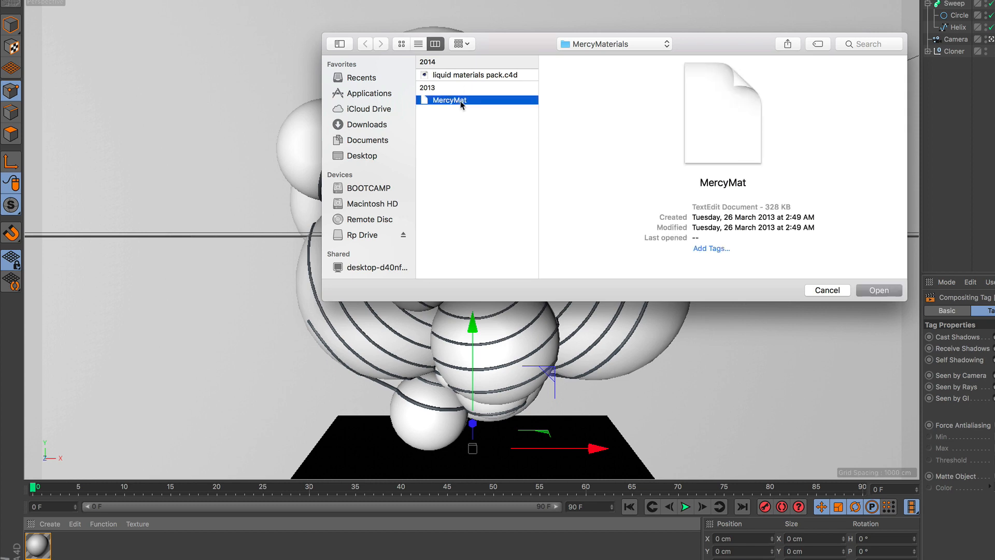
pyautogui.click(879, 290)
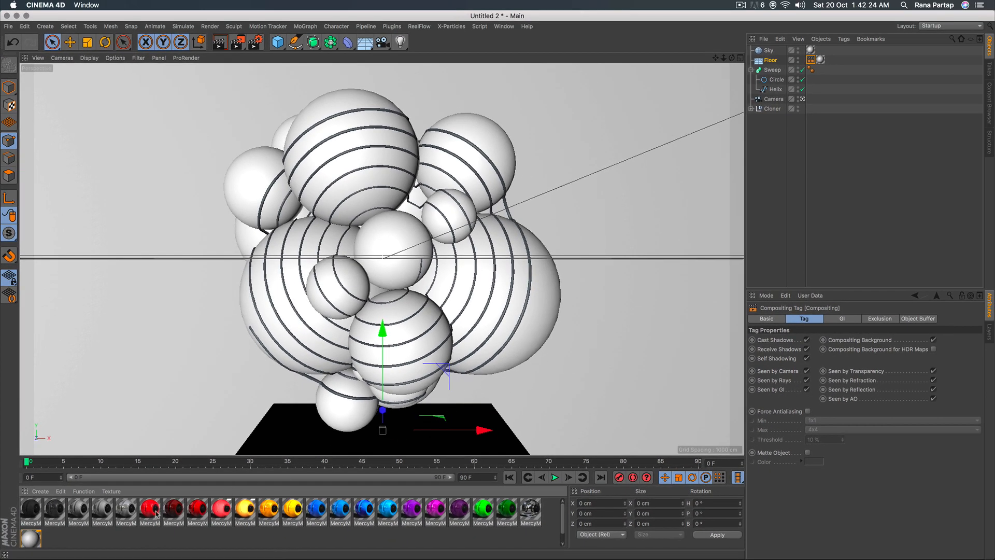
# Step: Apply the red material to the large left sphere, orange to the central one, blue to the large upper one and light blue to the large right one
pyautogui.moveTo(152, 513); pyautogui.dragTo(322, 332)
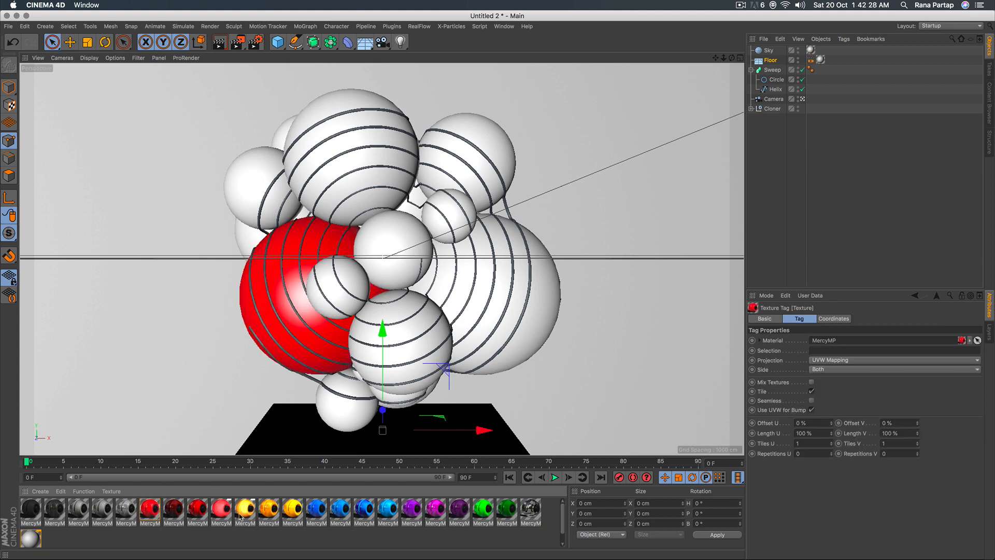
pyautogui.moveTo(241, 516); pyautogui.dragTo(394, 248)
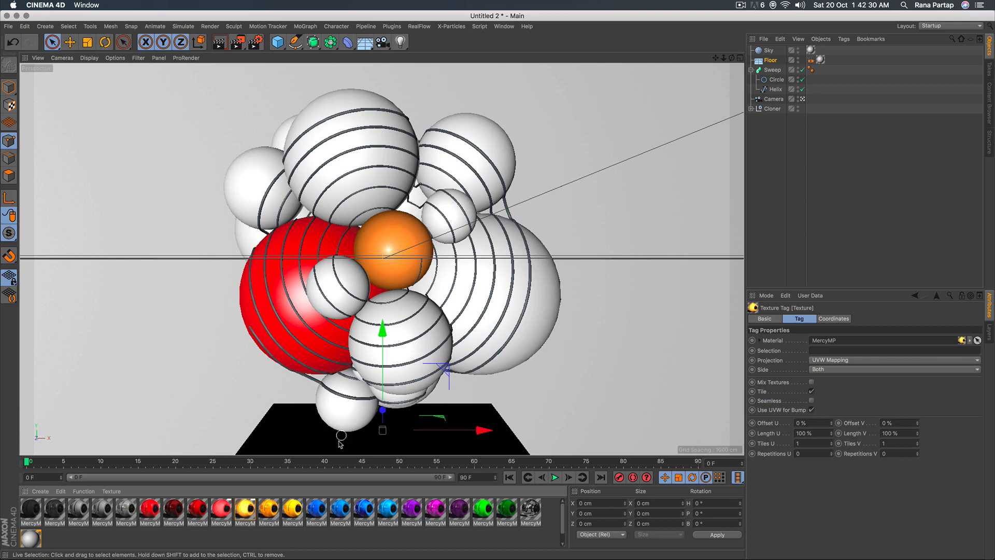
pyautogui.moveTo(316, 511); pyautogui.dragTo(364, 185)
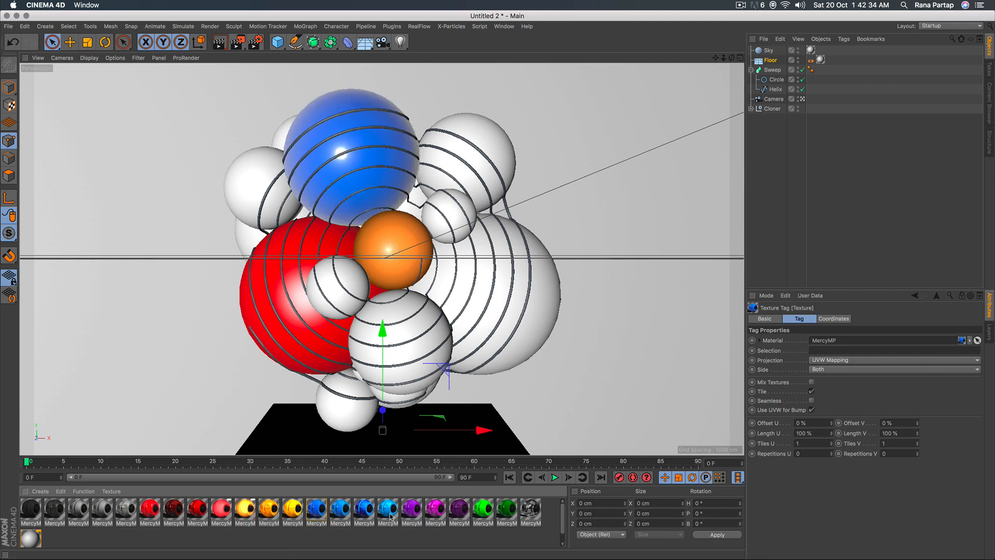
pyautogui.moveTo(390, 515); pyautogui.dragTo(537, 305)
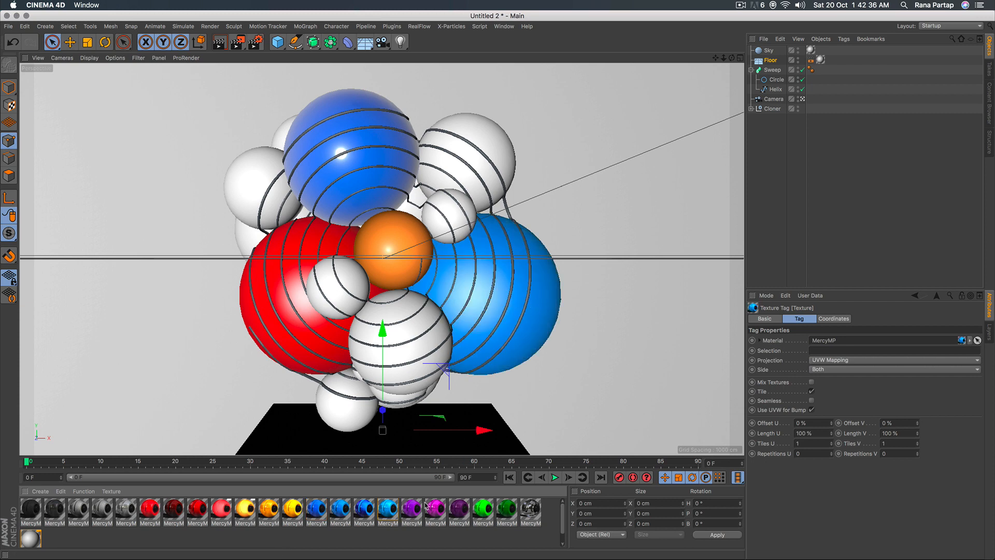
# Step: Apply the purple material to the upper-left sphere, bright green to the lower central sphere and dark green to the upper-right sphere
pyautogui.moveTo(413, 512); pyautogui.dragTo(262, 200)
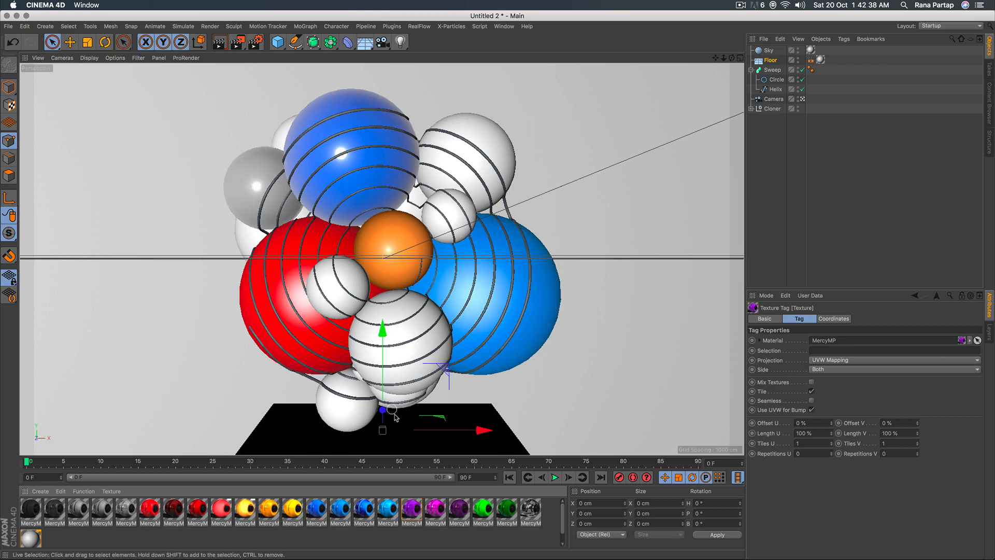
pyautogui.moveTo(477, 512); pyautogui.dragTo(397, 344)
pyautogui.moveTo(510, 510); pyautogui.dragTo(487, 161)
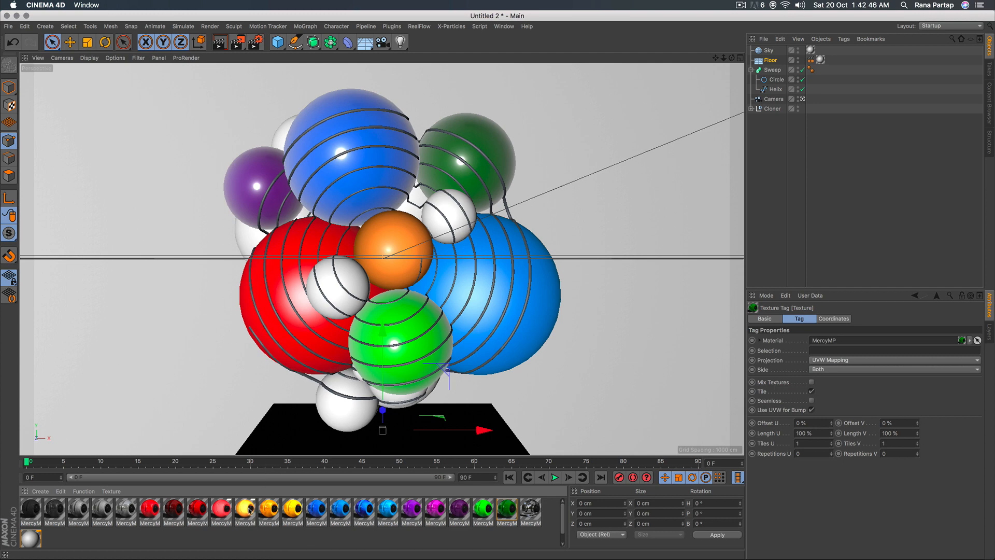
# Step: Apply orange to the small sphere right of centre, grey to the partly hidden left one, blue to the lowest and purple to the one beneath the green
pyautogui.moveTo(250, 511); pyautogui.dragTo(440, 227)
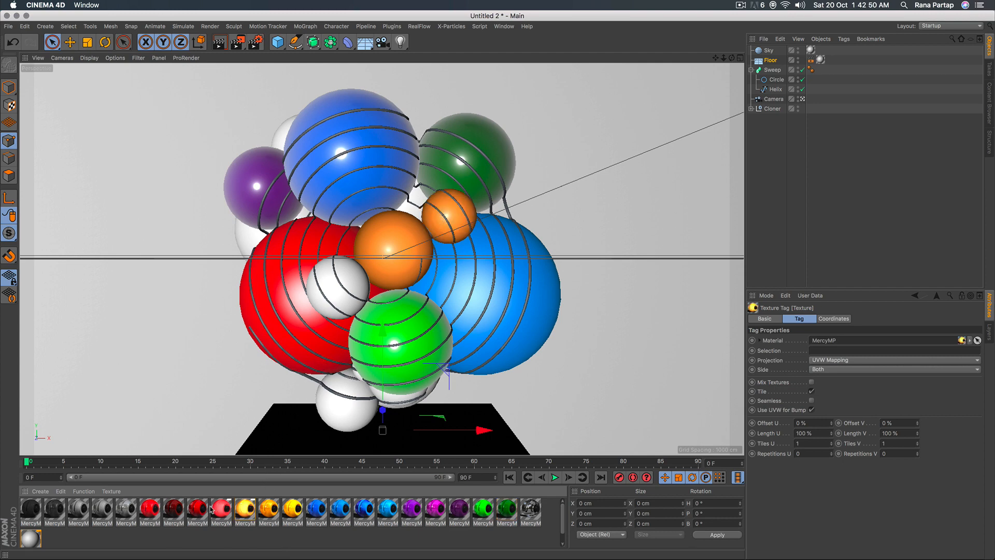
pyautogui.moveTo(131, 513); pyautogui.dragTo(252, 241)
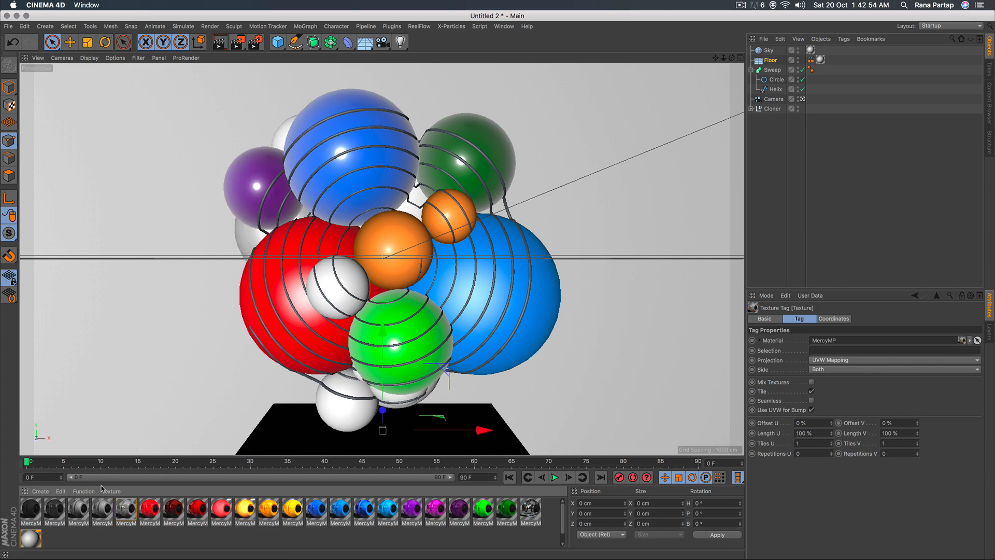
pyautogui.moveTo(316, 510); pyautogui.dragTo(343, 414)
pyautogui.moveTo(414, 515); pyautogui.dragTo(394, 399)
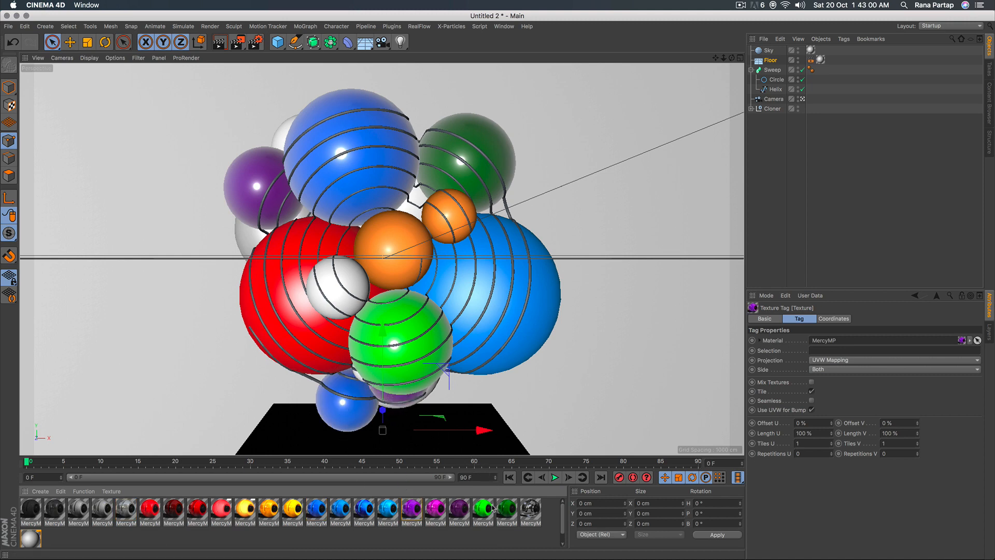
# Step: Apply bright green to the small sphere over the red one, light blue and orange to the two partly hidden back spheres, and render the view
pyautogui.moveTo(483, 516); pyautogui.dragTo(353, 284)
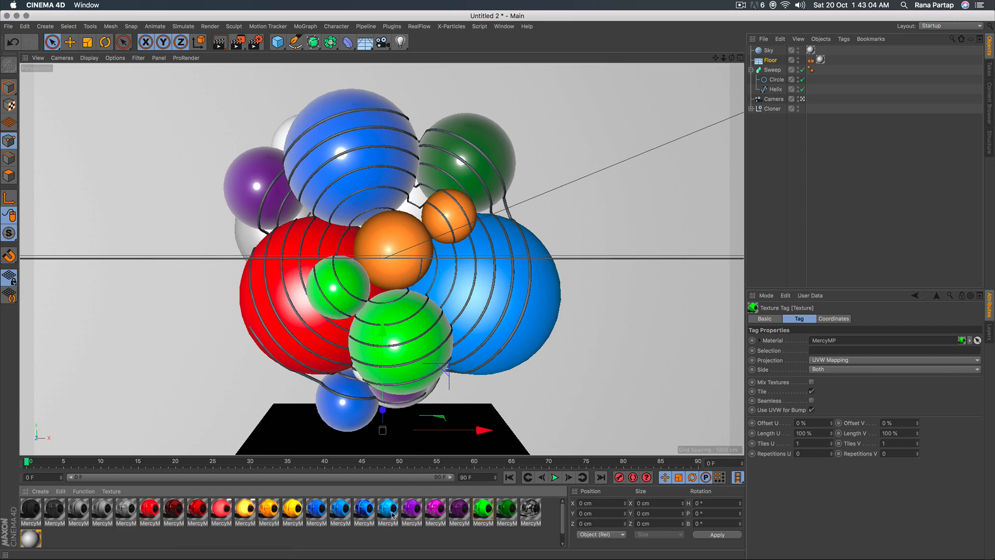
pyautogui.moveTo(393, 514); pyautogui.dragTo(284, 143)
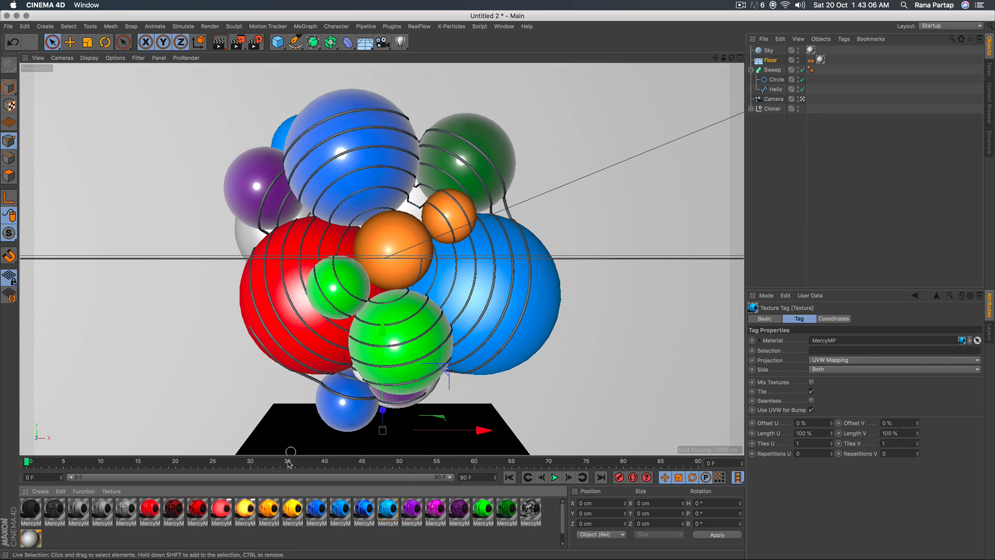
pyautogui.moveTo(273, 508); pyautogui.dragTo(413, 213)
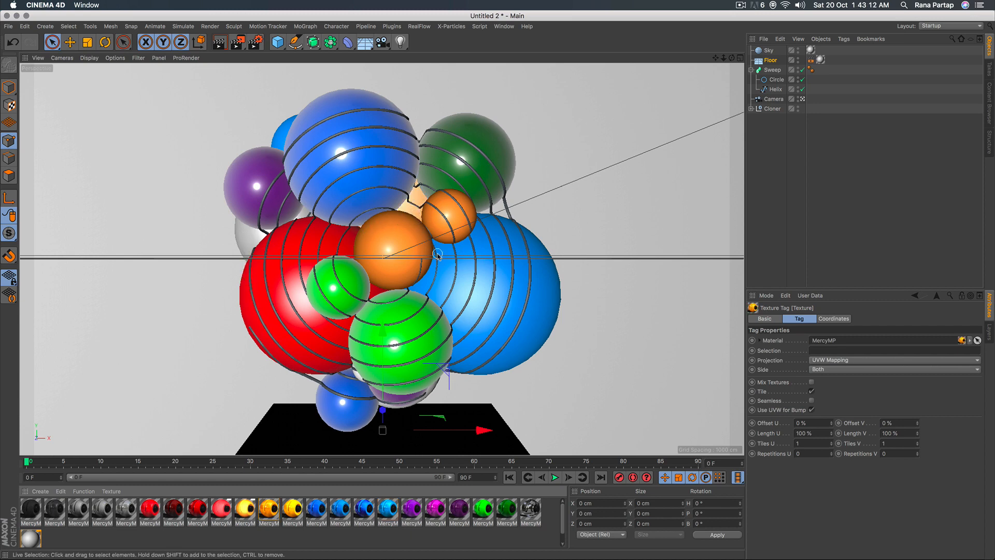
pyautogui.click(219, 42)
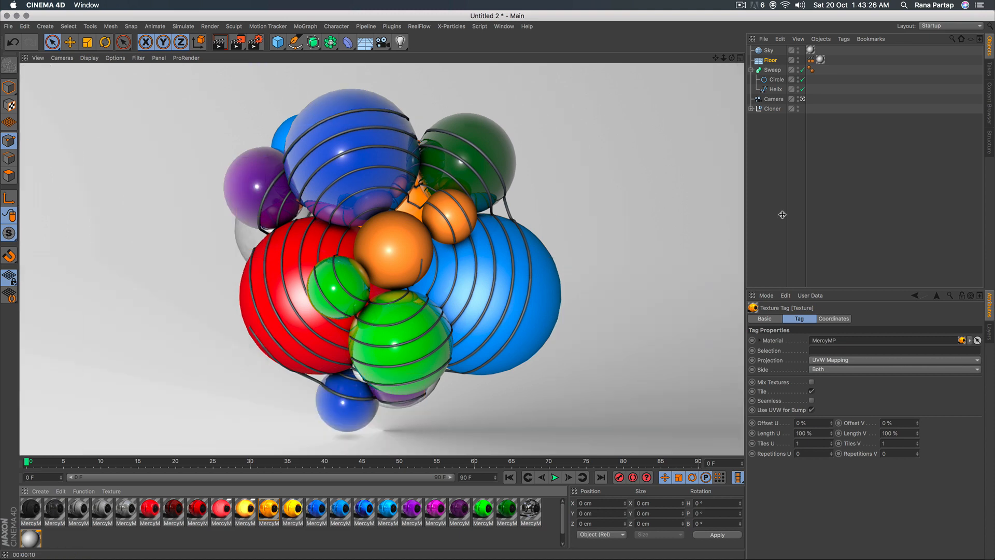
# Step: Create a new material with a Gradient shader as its color texture and open the shader's properties
pyautogui.click(45, 494)
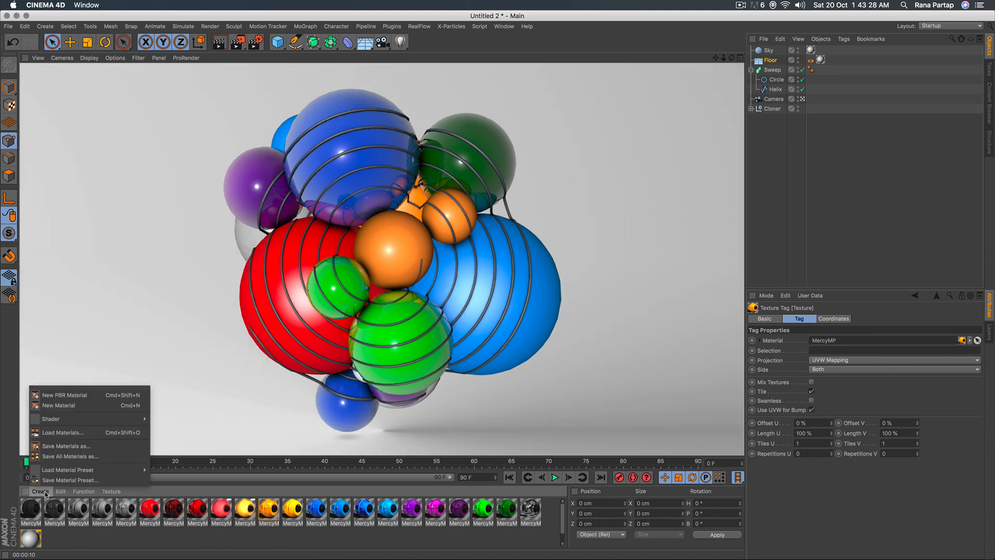
pyautogui.click(73, 404)
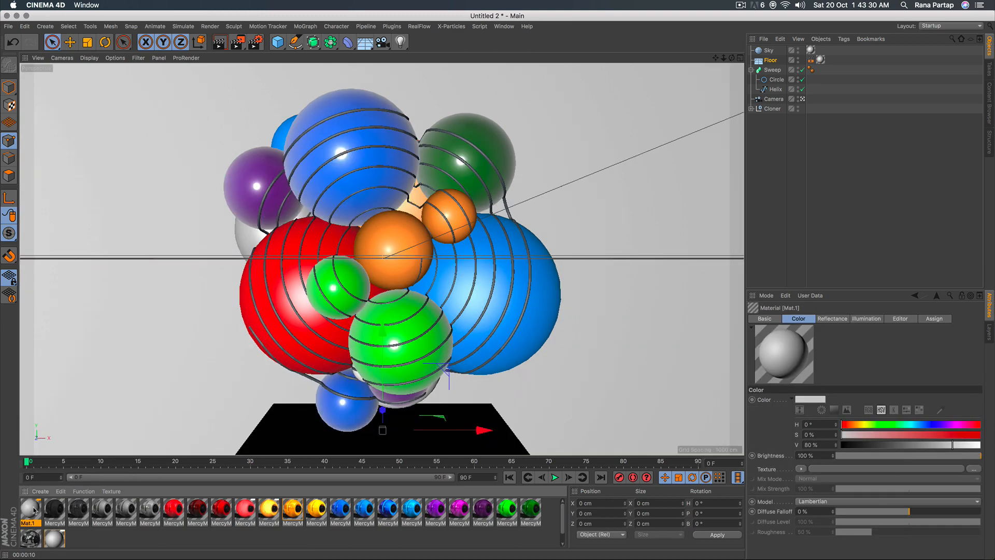
pyautogui.doubleClick(30, 509)
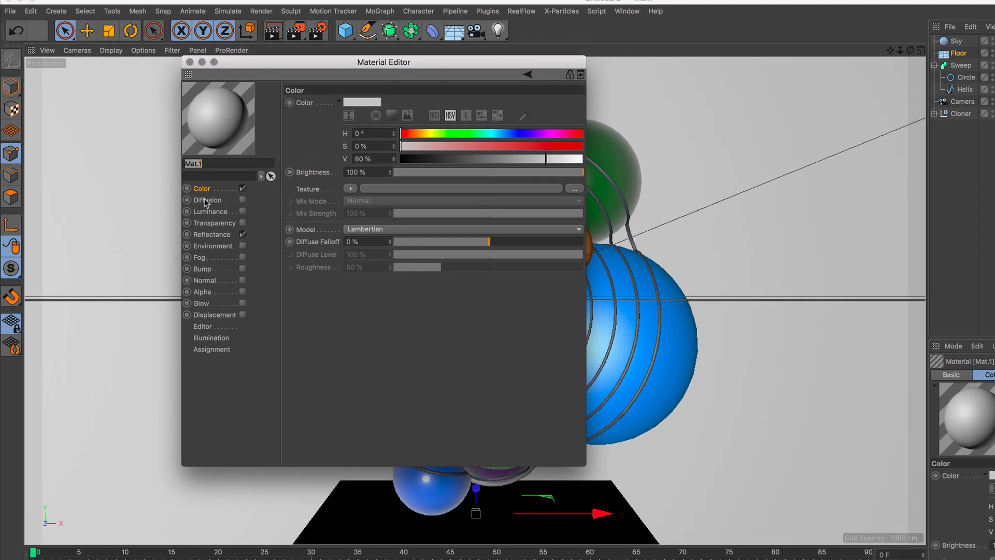
pyautogui.click(350, 189)
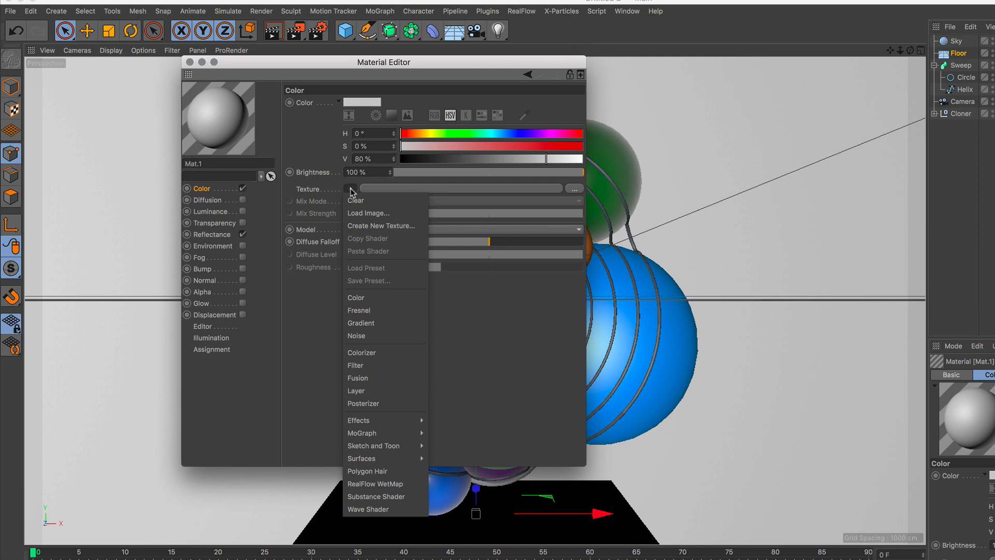
pyautogui.click(390, 324)
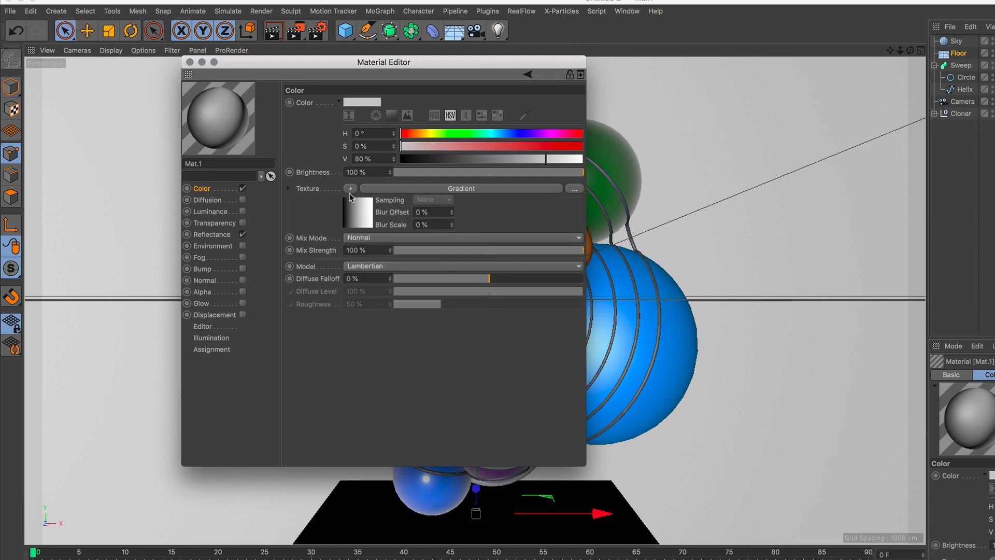
pyautogui.click(385, 189)
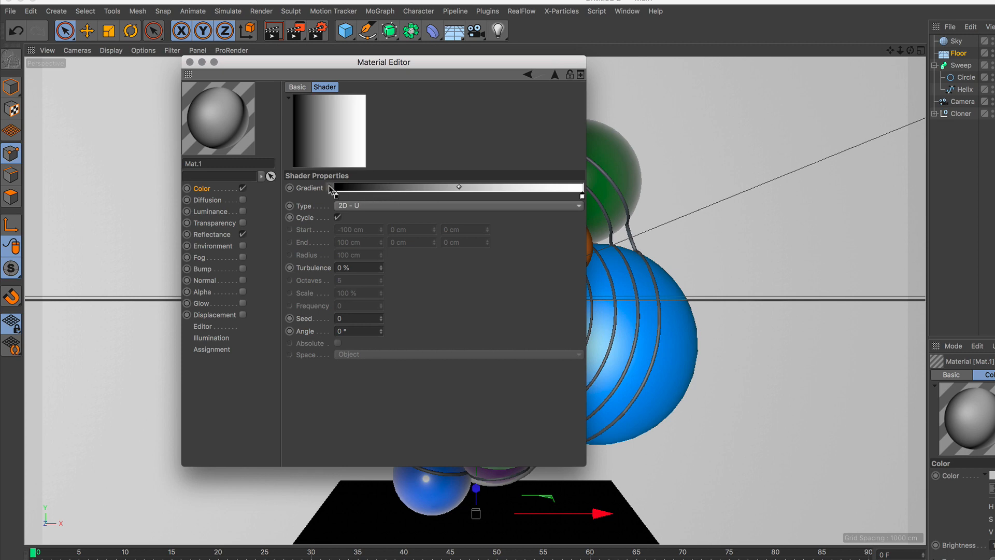
# Step: Load the purple-to-red rainbow preset into the material's gradient and close the material editor
pyautogui.click(330, 188)
pyautogui.click(368, 313)
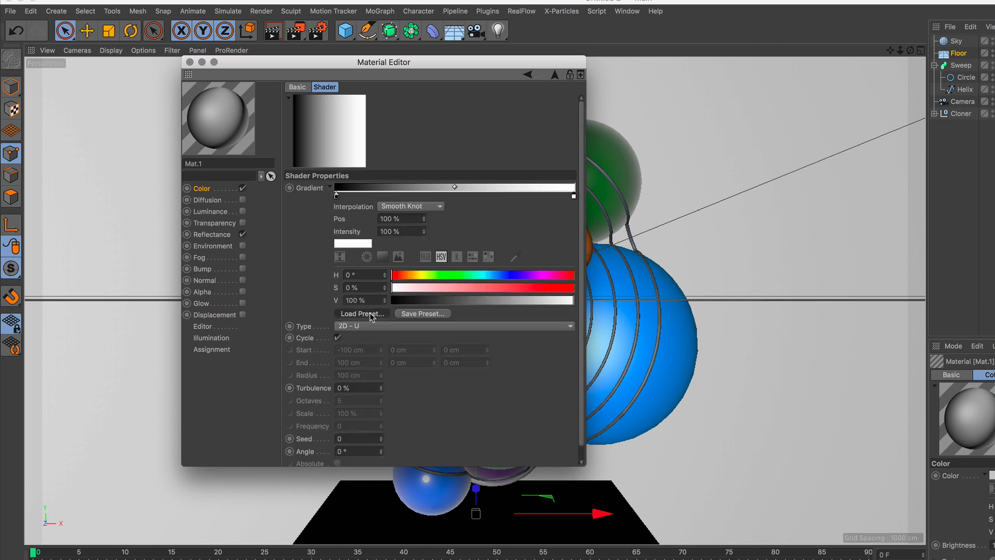
pyautogui.scroll(-3, 380, 341)
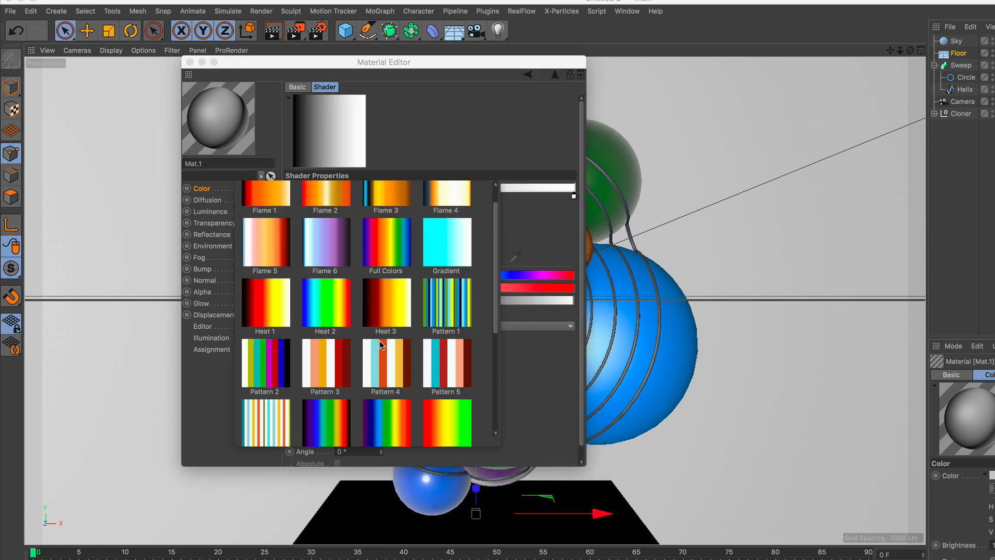
pyautogui.click(395, 394)
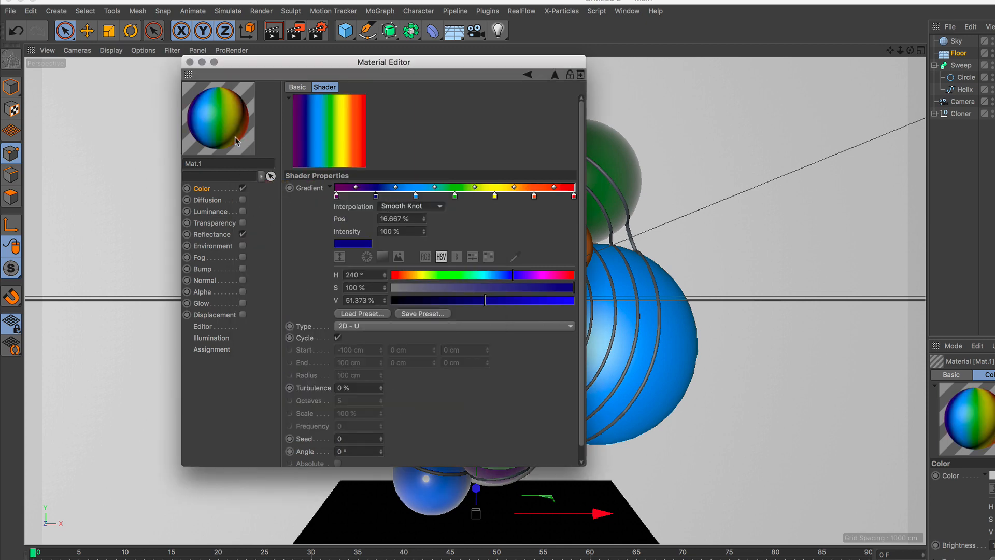
pyautogui.click(190, 61)
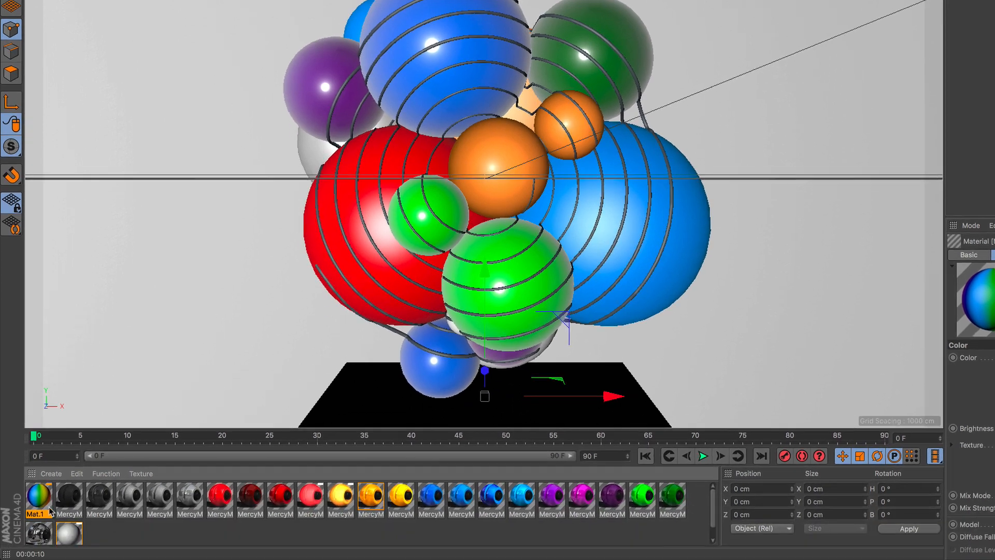
# Step: Apply the rainbow material to the Sweep with its texture projection set to Spatial, and render the view
pyautogui.moveTo(35, 500); pyautogui.dragTo(798, 66)
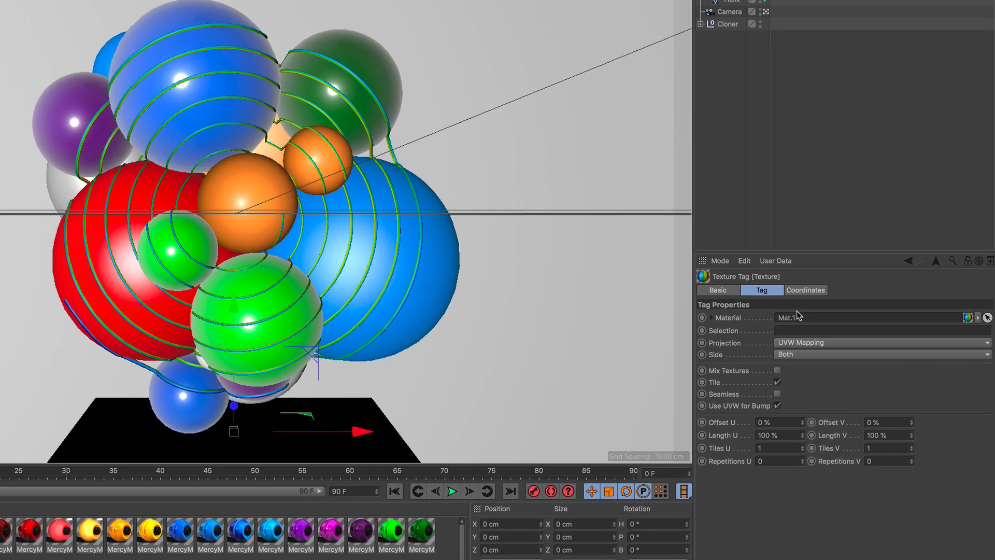
pyautogui.click(799, 343)
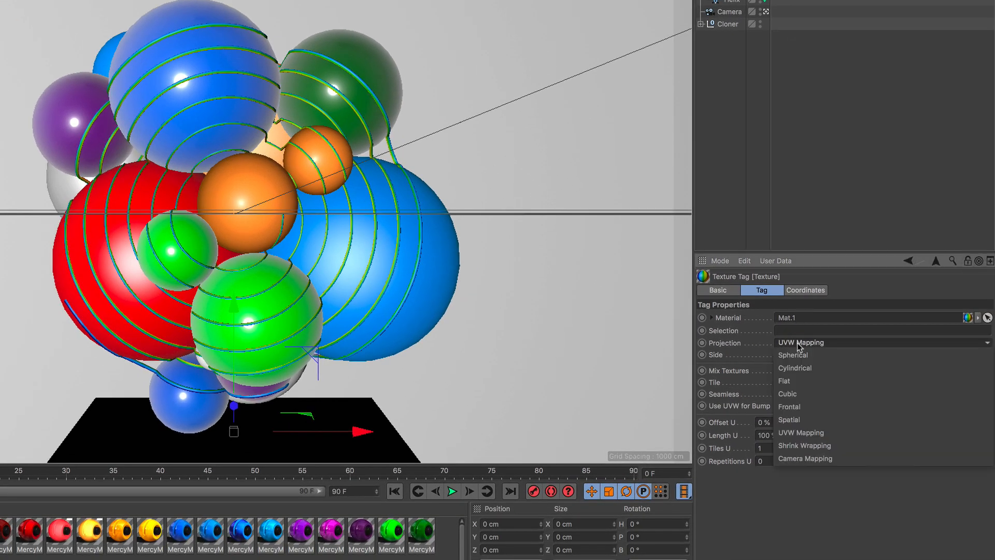
pyautogui.click(807, 418)
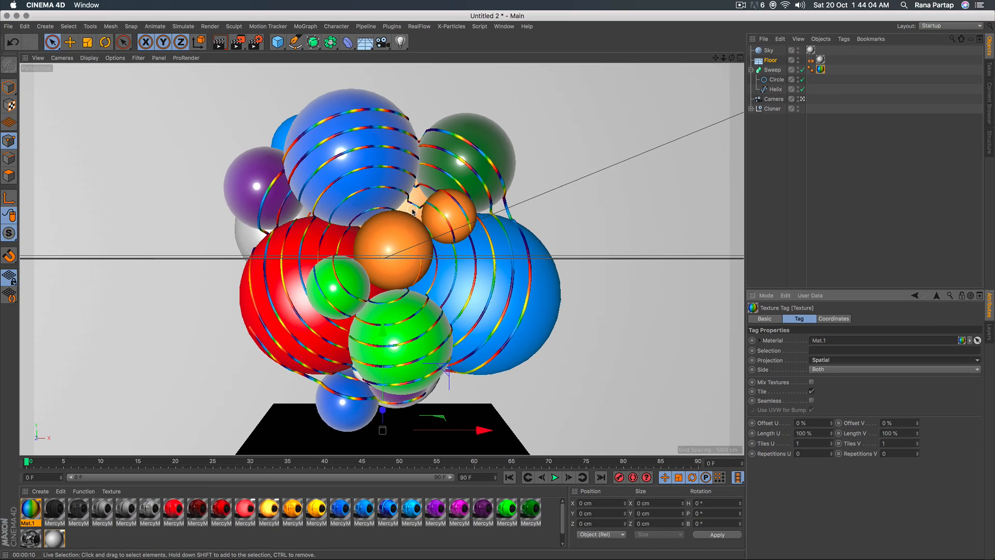
pyautogui.click(220, 42)
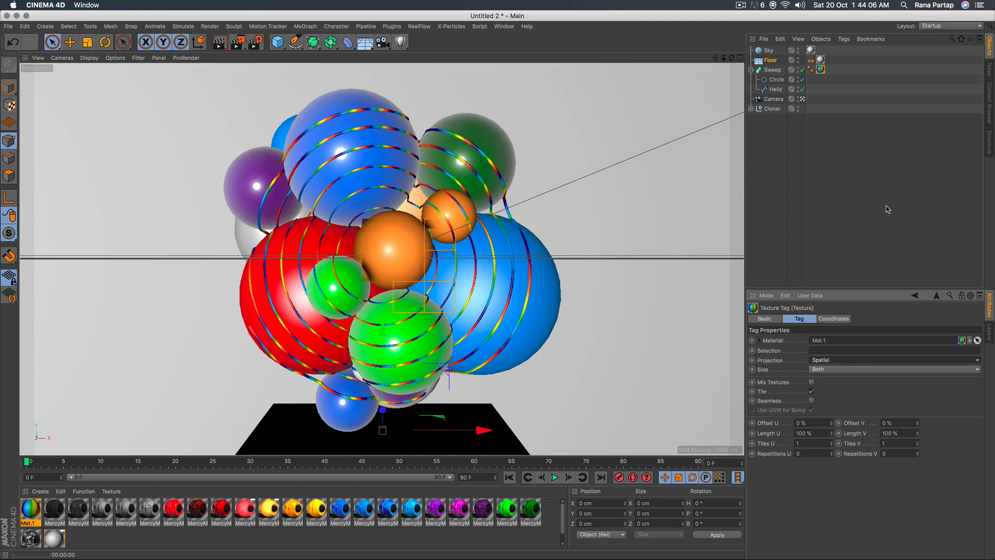